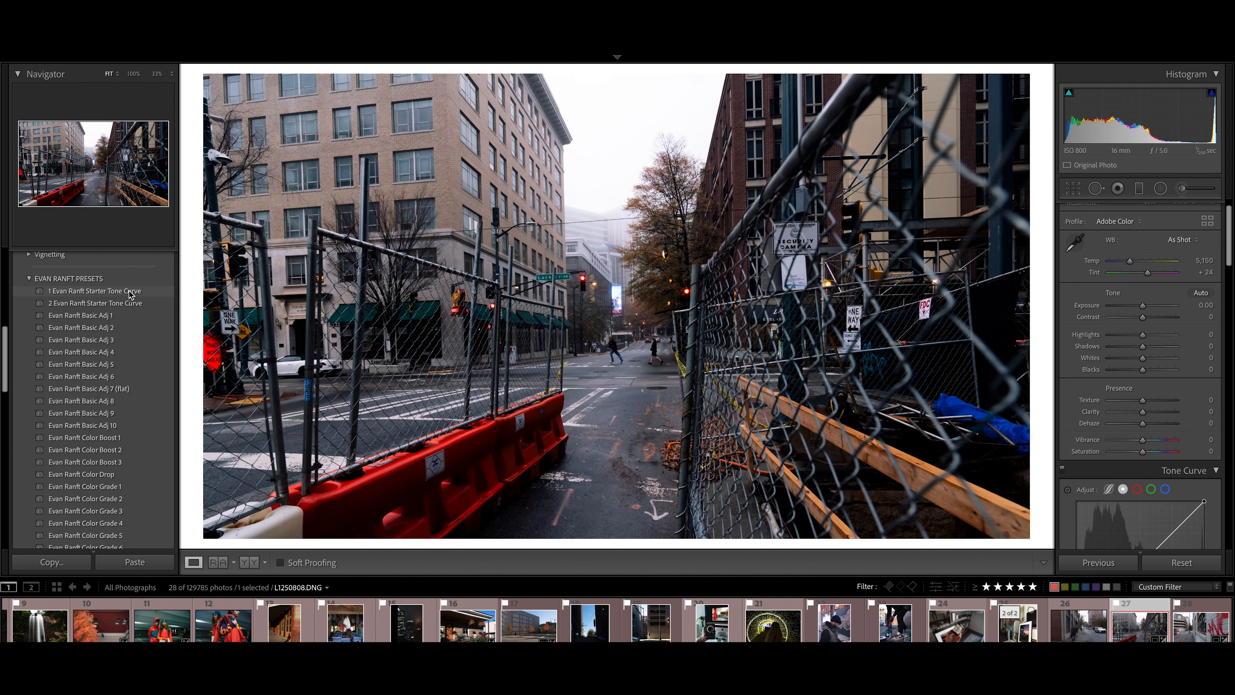
Apply the first Starter Tone Curve preset and the WB 4 preset to the street photo
{"action": "left_click", "coordinate": [130, 292]}
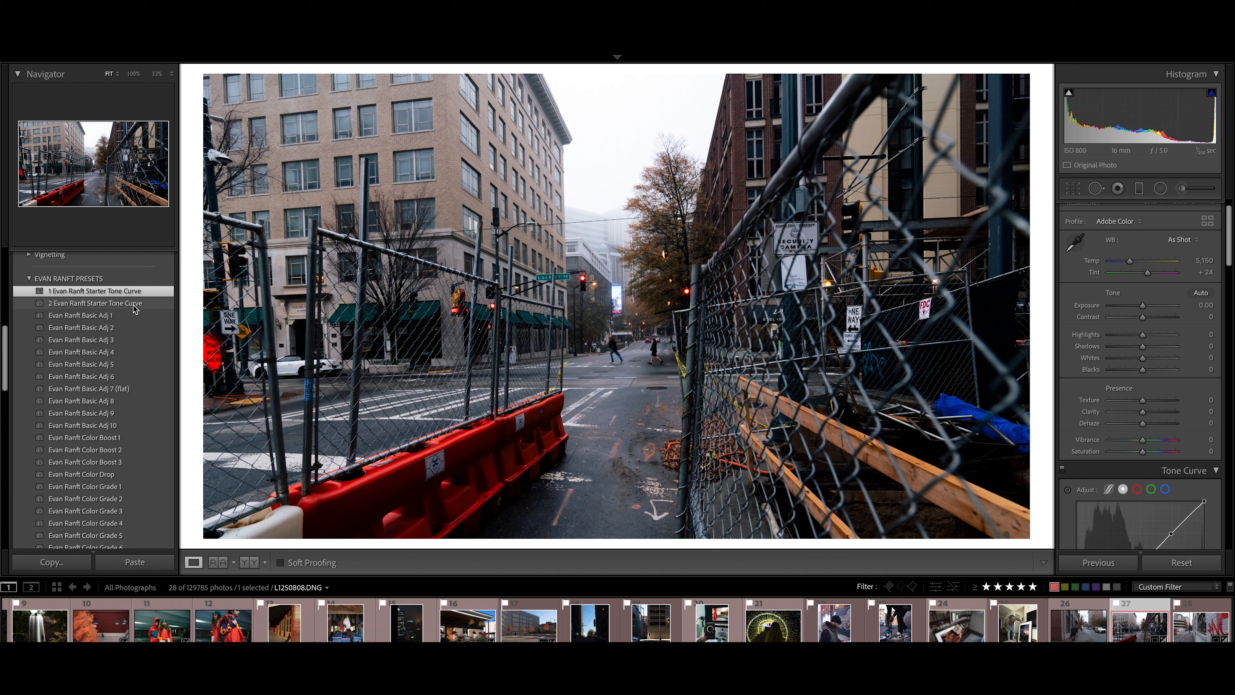
{"action": "scroll", "coordinate": [129, 370], "scroll_direction": "down", "scroll_amount": 6}
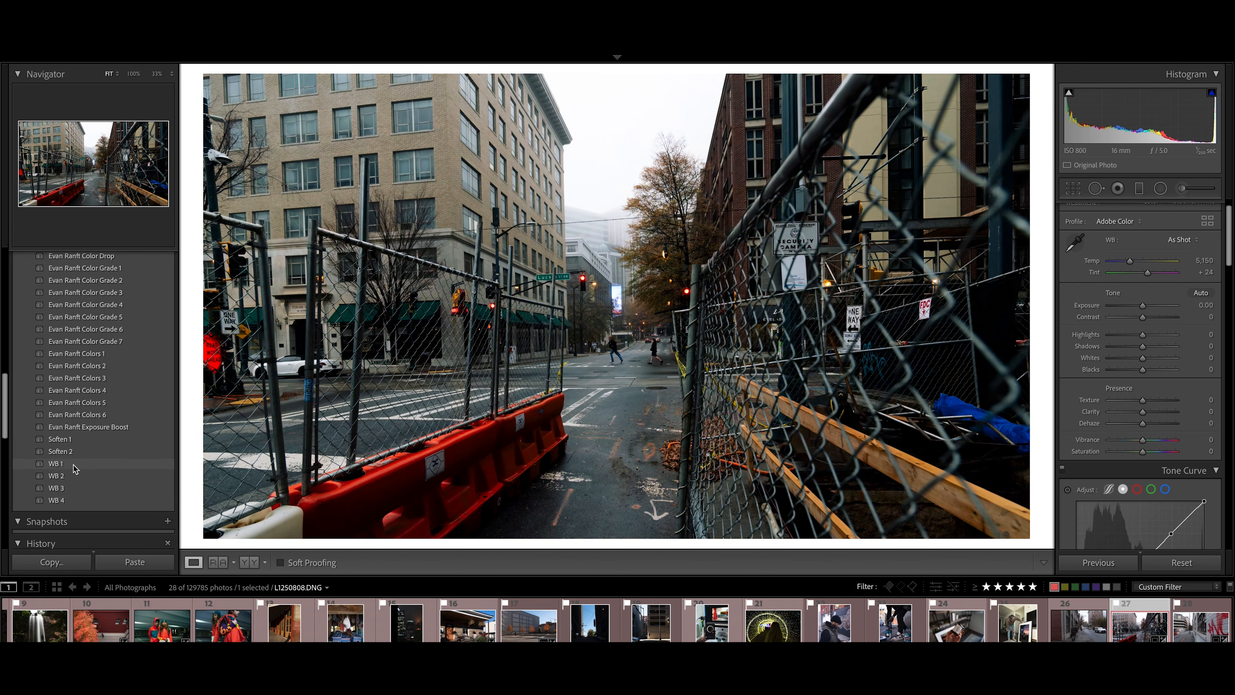
{"action": "left_click", "coordinate": [65, 501]}
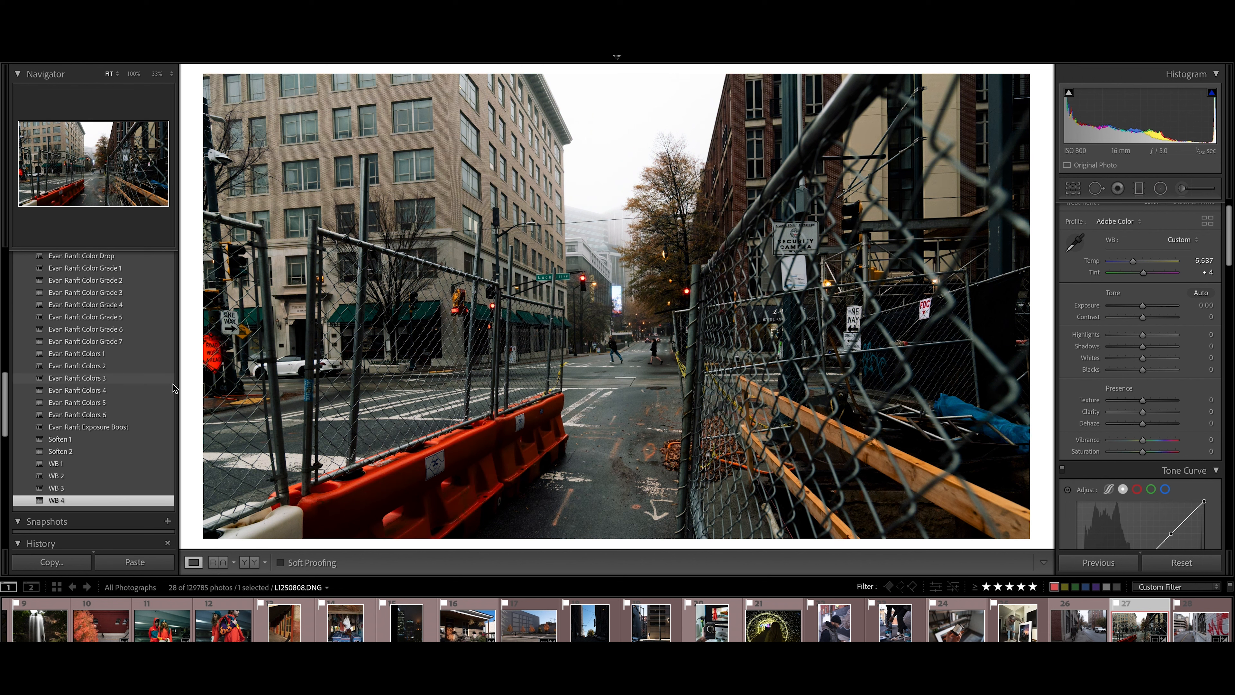
Try the Basic Adj 1 preset on the photo and switch to the Basic Adj 2 preset
{"action": "scroll", "coordinate": [165, 379], "scroll_direction": "up", "scroll_amount": 5}
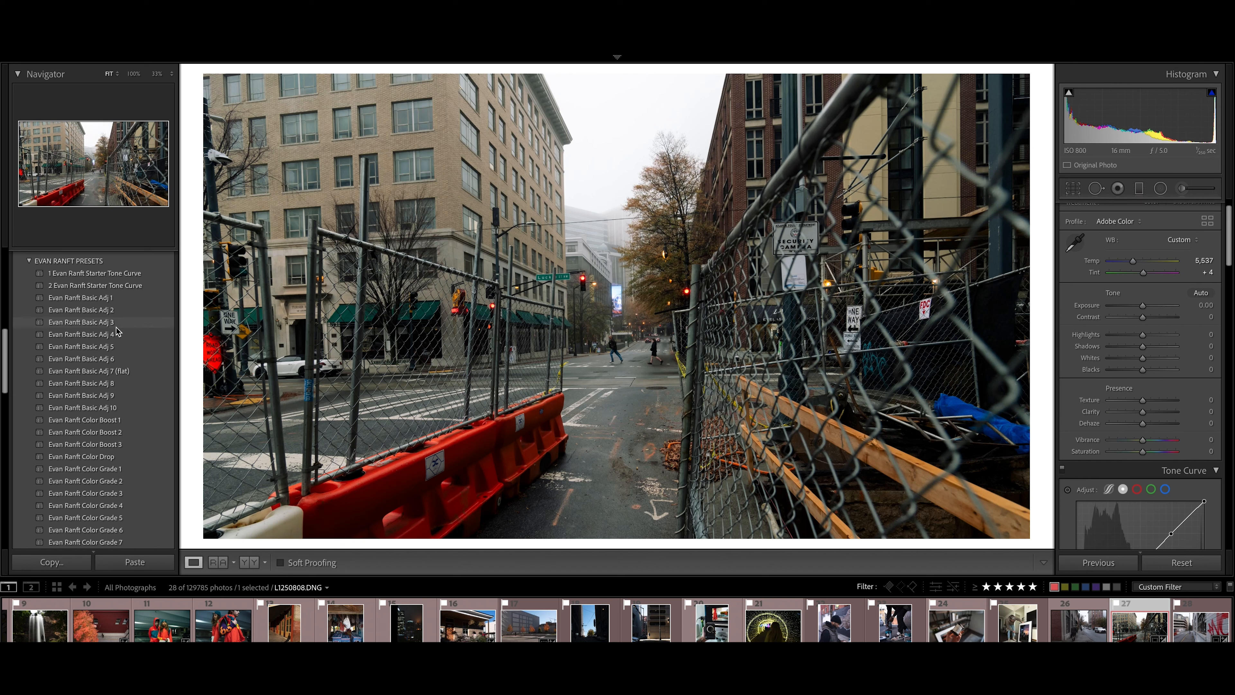
{"action": "left_click", "coordinate": [111, 298]}
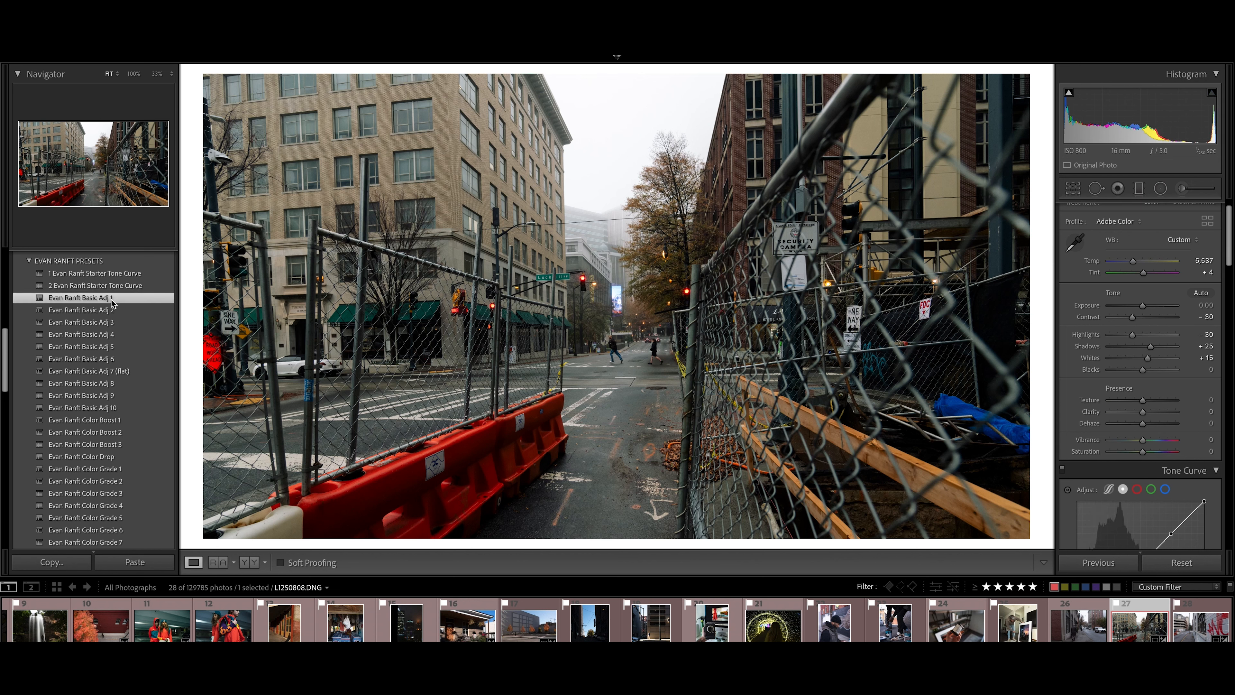
{"action": "left_click", "coordinate": [109, 311]}
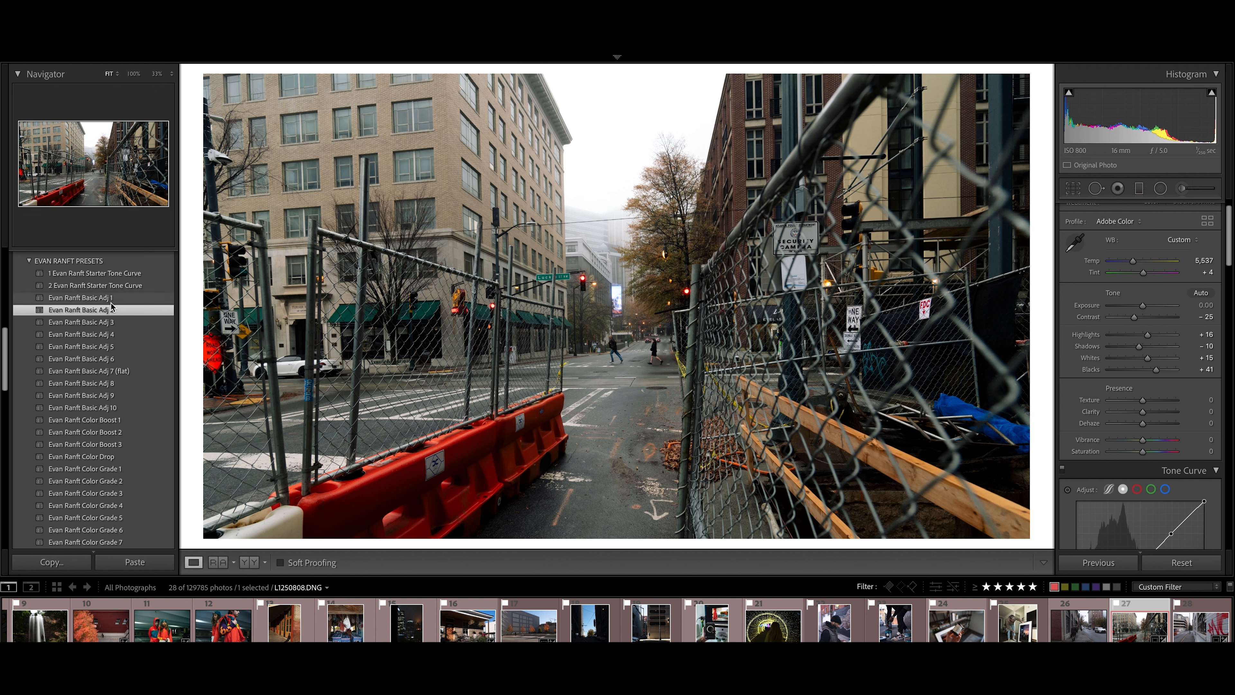
Apply the Color Boost 3 and Color Grade 1 presets and review the resulting Color Grading settings
{"action": "scroll", "coordinate": [117, 350], "scroll_direction": "down", "scroll_amount": 2}
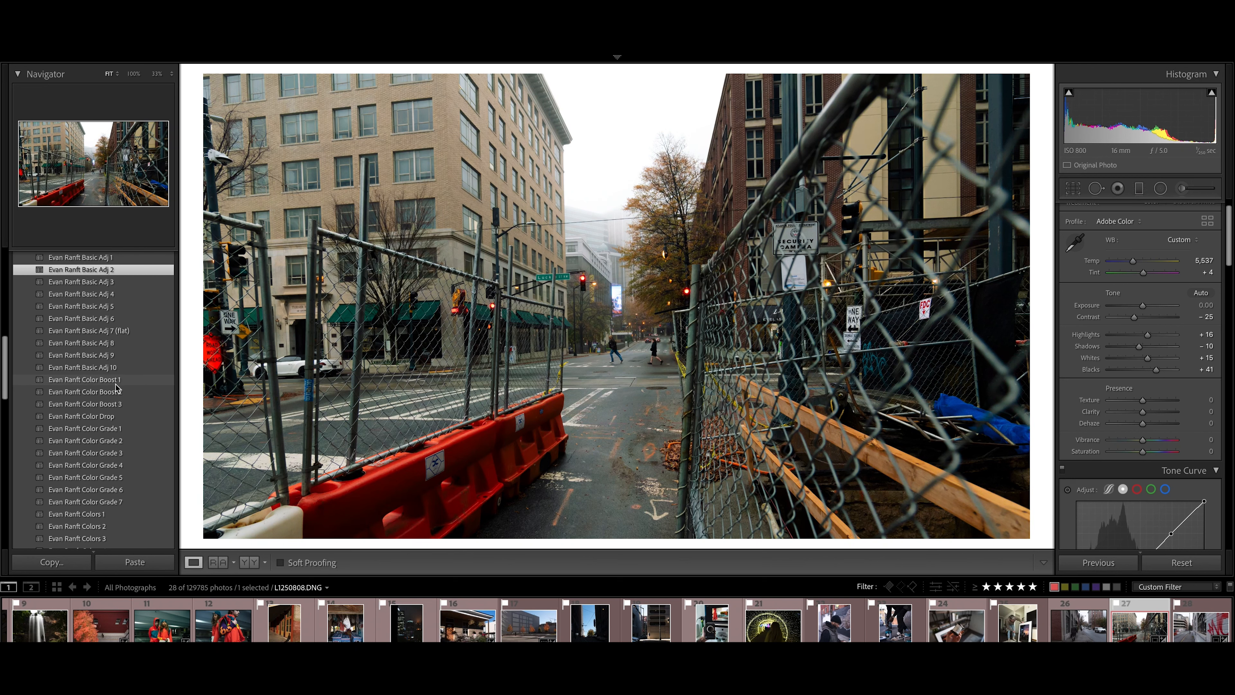
{"action": "left_click", "coordinate": [115, 405]}
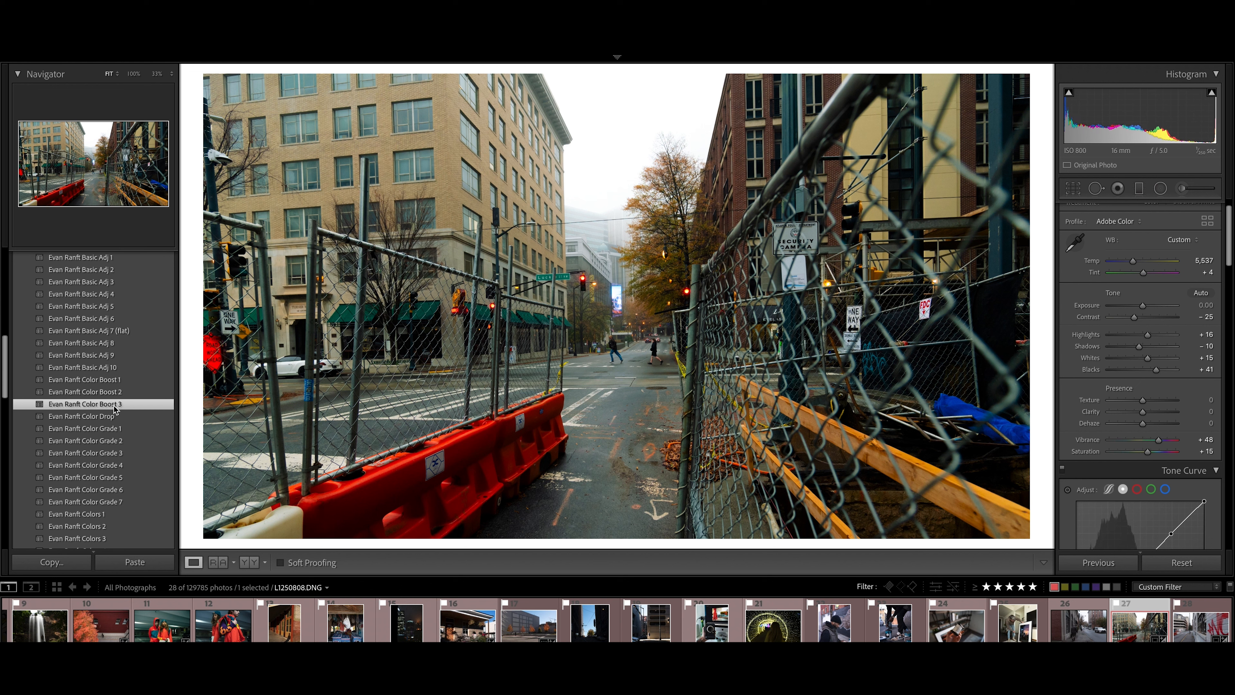
{"action": "scroll", "coordinate": [115, 413], "scroll_direction": "down", "scroll_amount": 1}
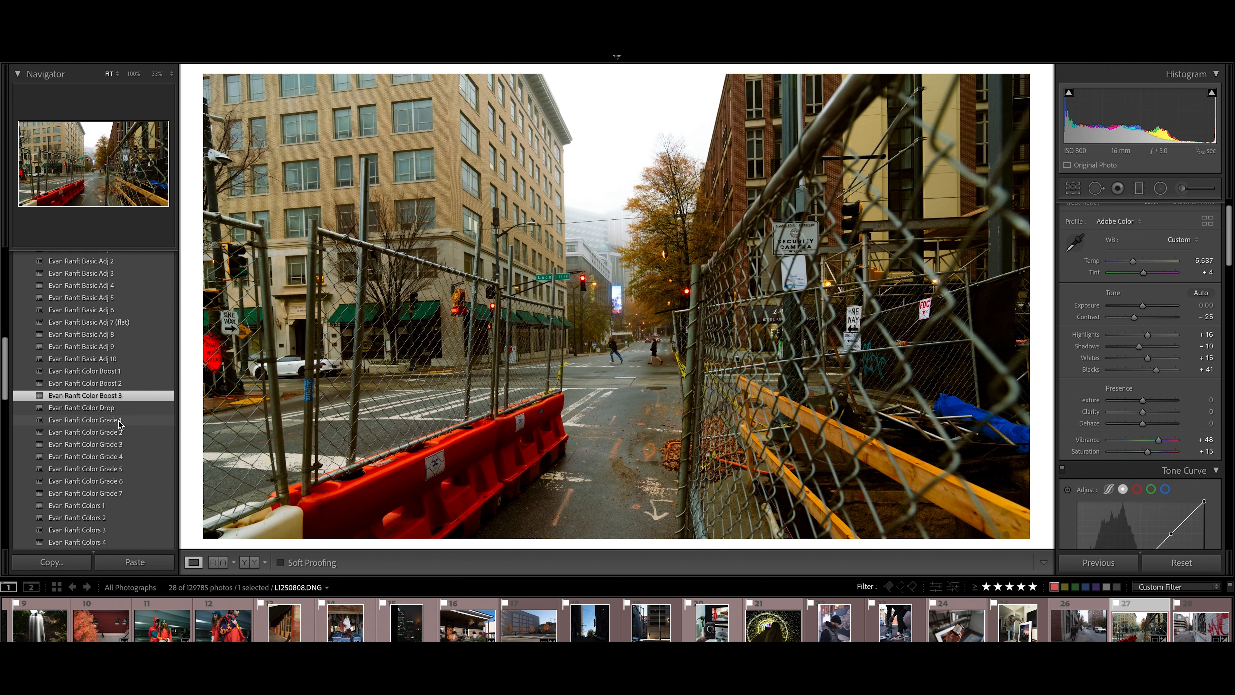
{"action": "scroll", "coordinate": [119, 424], "scroll_direction": "down", "scroll_amount": 1}
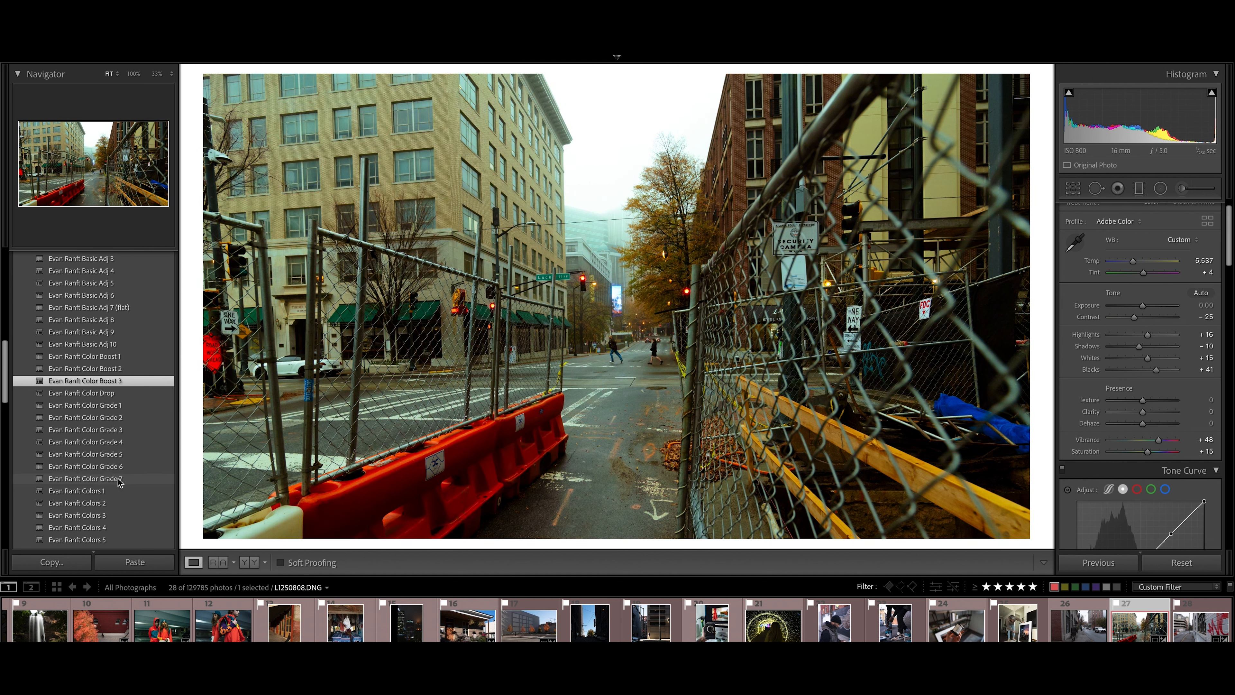
{"action": "left_click", "coordinate": [123, 407]}
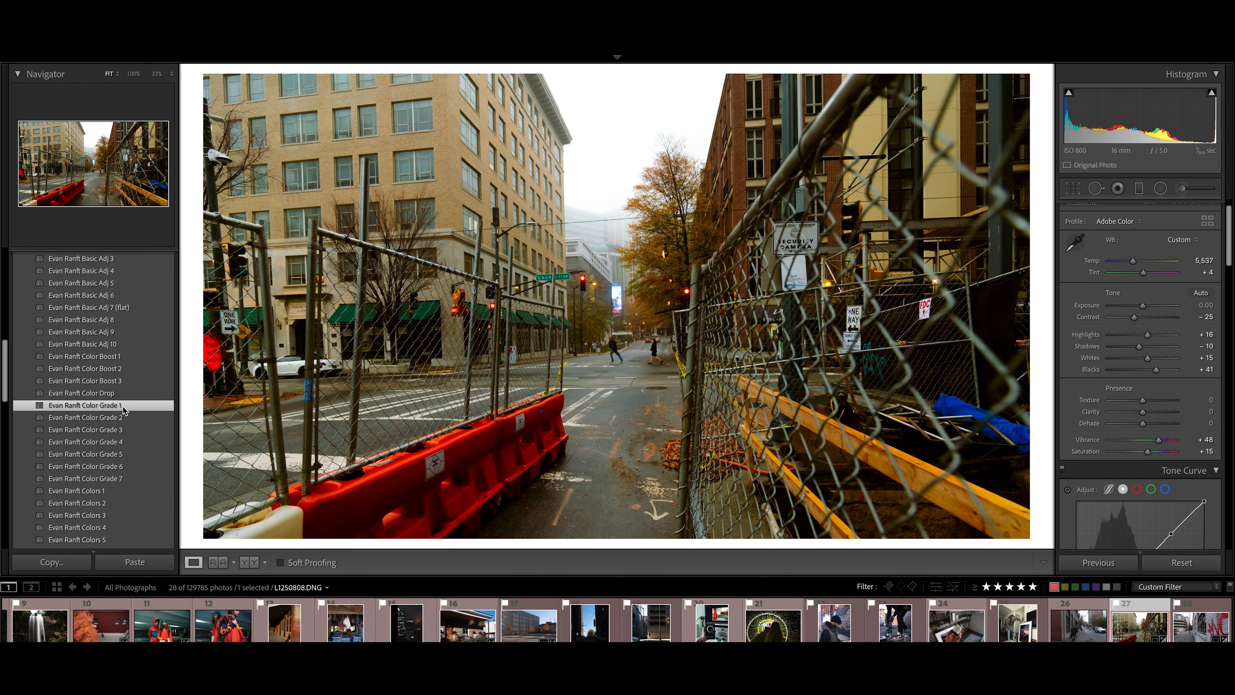
{"action": "scroll", "coordinate": [1096, 372], "scroll_direction": "down", "scroll_amount": 5}
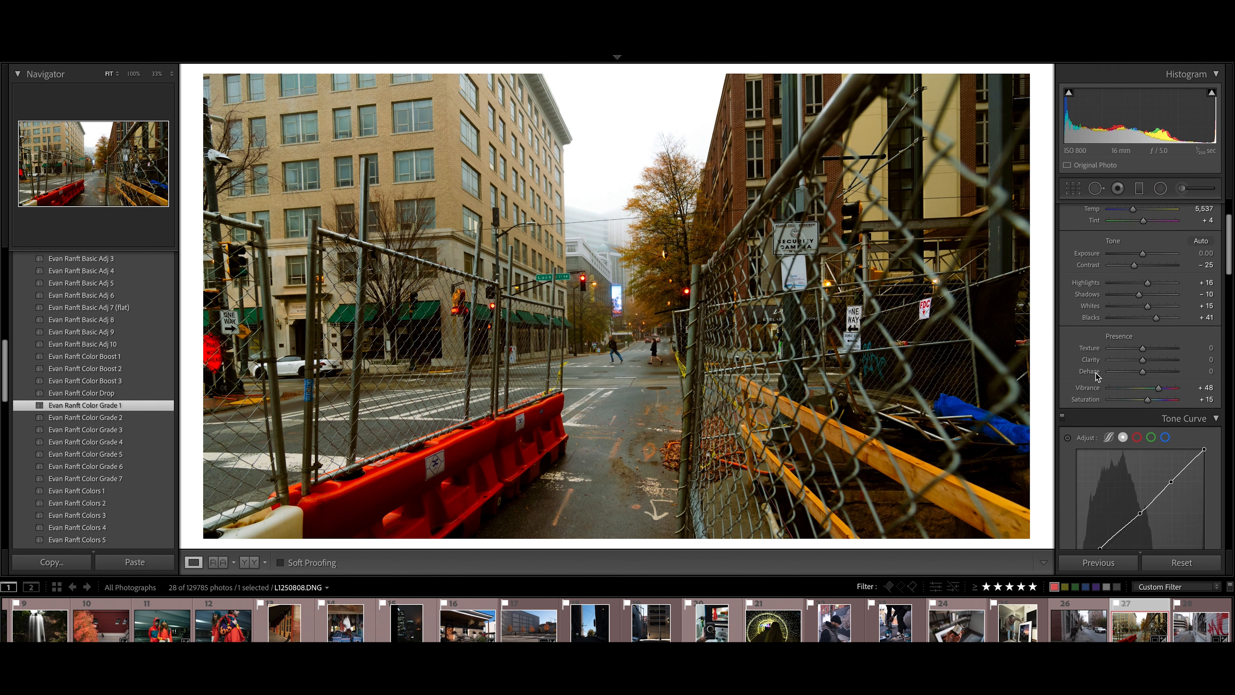
{"action": "scroll", "coordinate": [1096, 373], "scroll_direction": "down", "scroll_amount": 5}
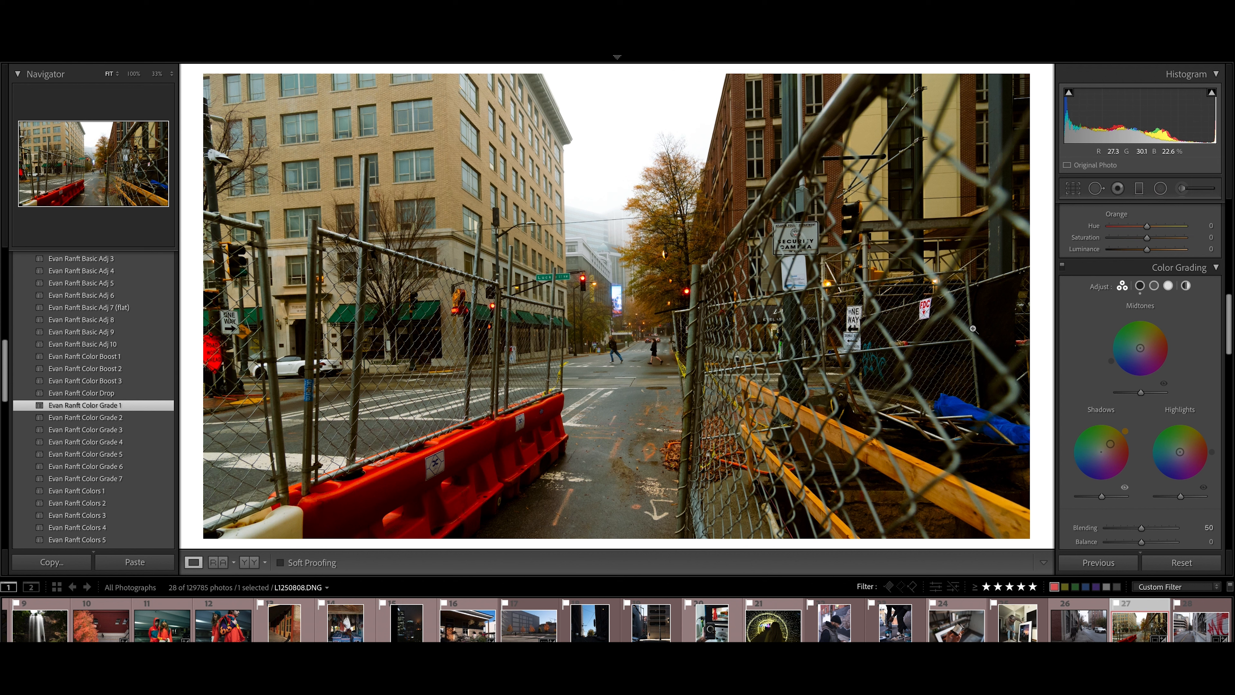
{"action": "scroll", "coordinate": [1134, 335], "scroll_direction": "up", "scroll_amount": 10}
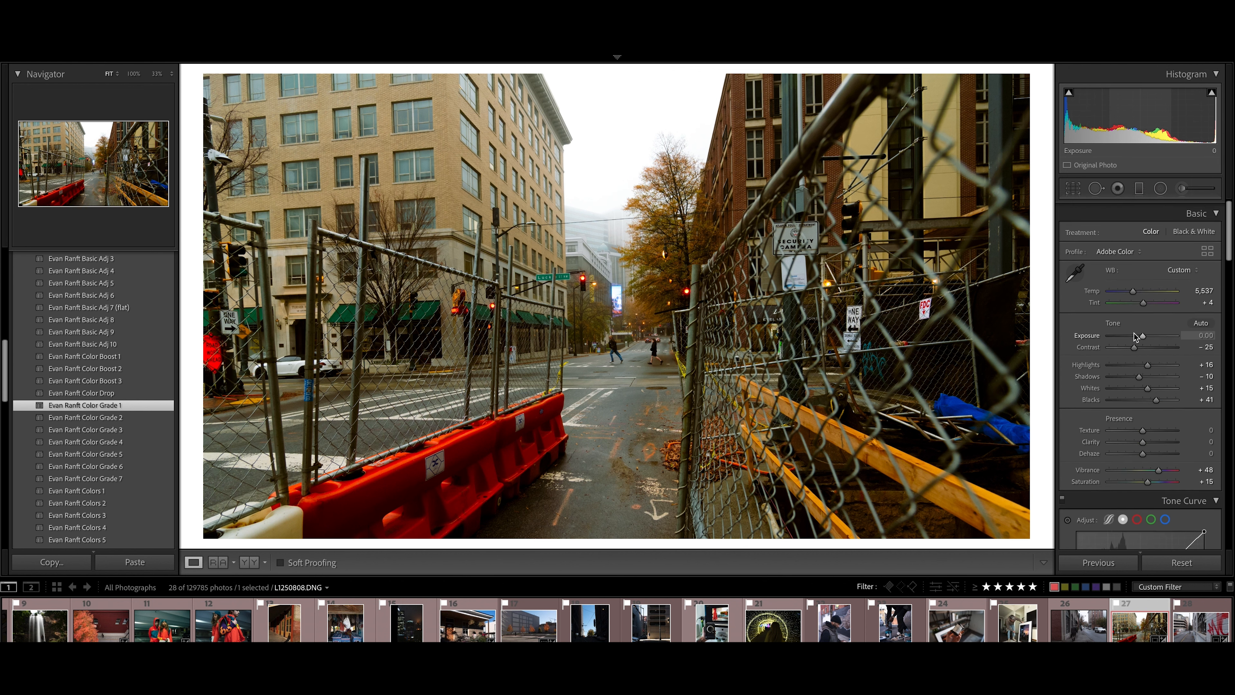
Apply the Colors 1 preset and toggle the HSL/Color adjustments off and on to compare their effect
{"action": "scroll", "coordinate": [118, 447], "scroll_direction": "down", "scroll_amount": 3}
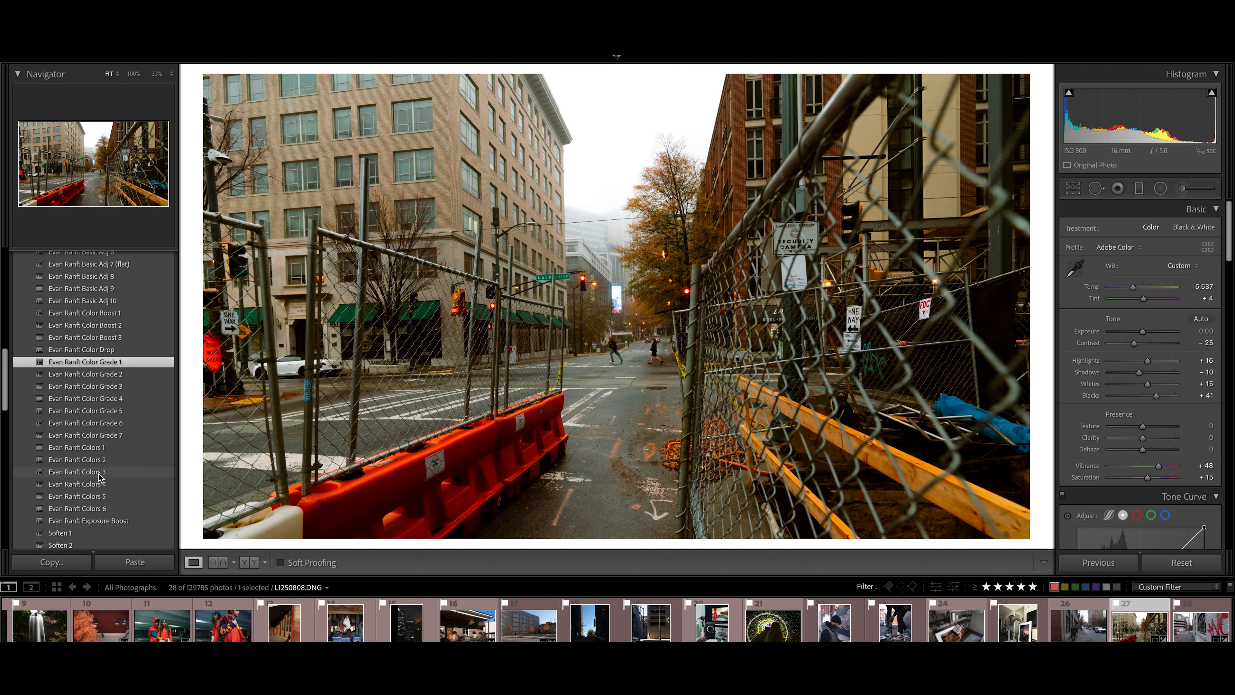
{"action": "left_click", "coordinate": [97, 448]}
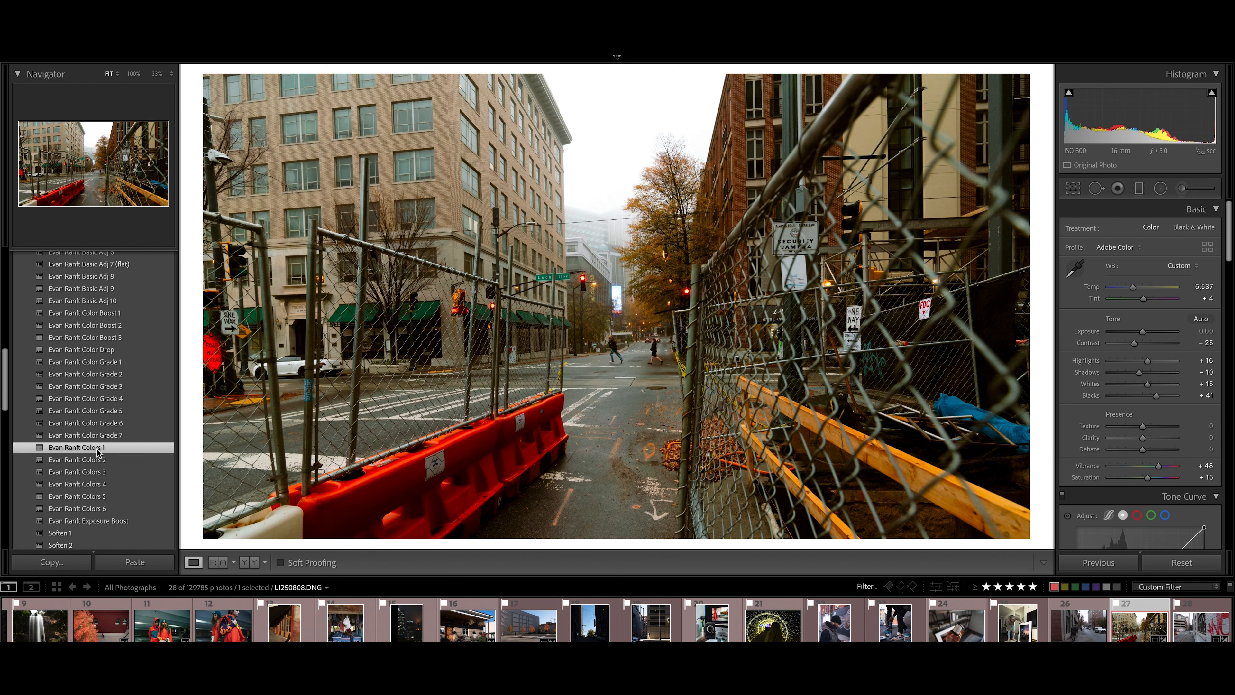
{"action": "scroll", "coordinate": [1153, 448], "scroll_direction": "down", "scroll_amount": 5}
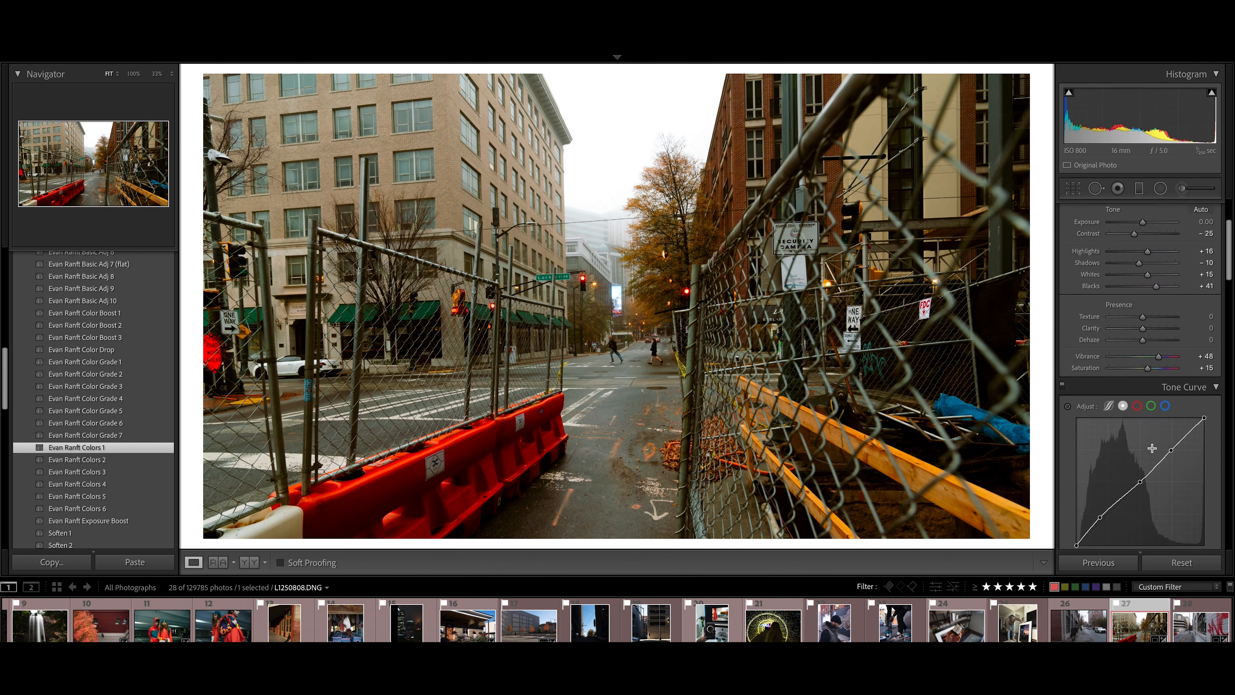
{"action": "scroll", "coordinate": [1153, 448], "scroll_direction": "down", "scroll_amount": 3}
{"action": "left_click", "coordinate": [1062, 375]}
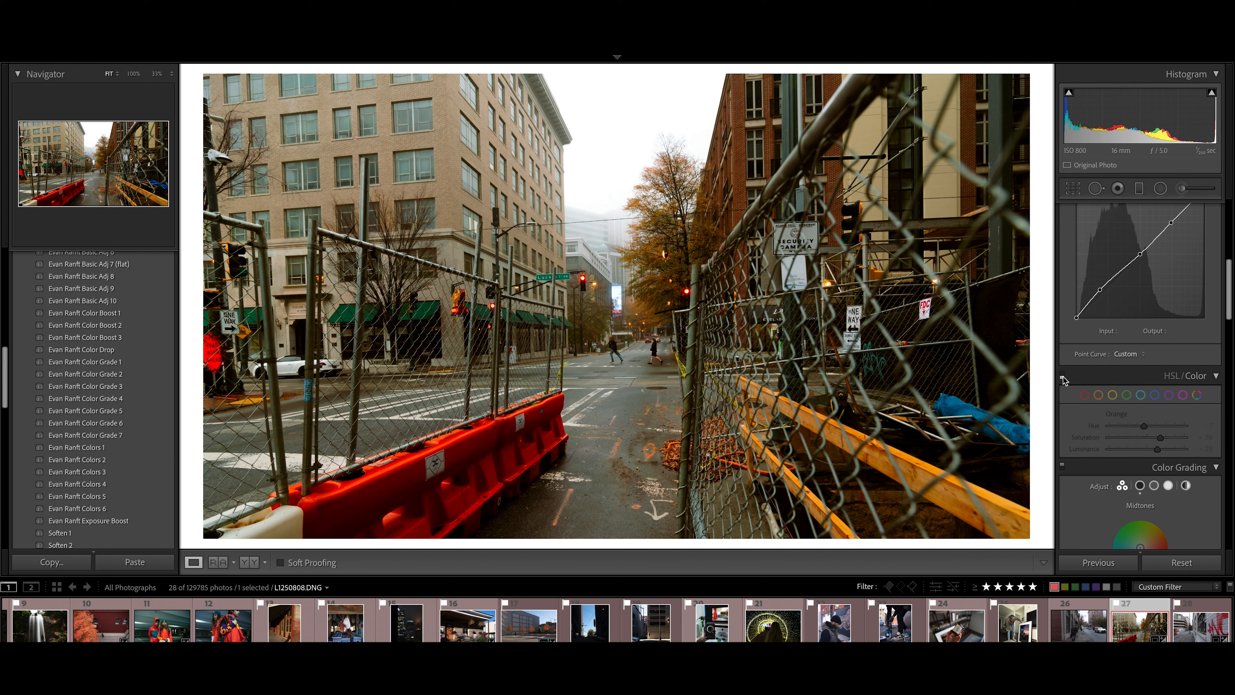
{"action": "left_click", "coordinate": [1062, 375]}
{"action": "left_click", "coordinate": [1062, 376]}
{"action": "left_click", "coordinate": [1063, 375]}
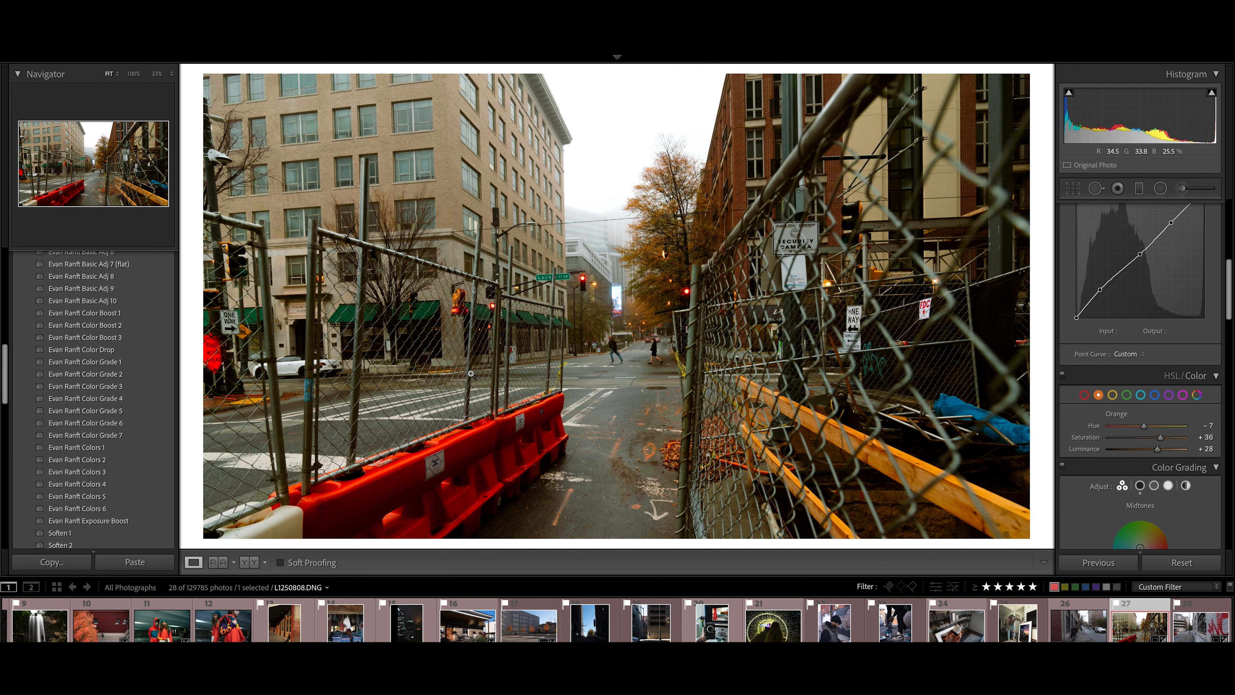
Apply the Exposure Boost preset and reduce Exposure to +0.25
{"action": "scroll", "coordinate": [146, 457], "scroll_direction": "down", "scroll_amount": 2}
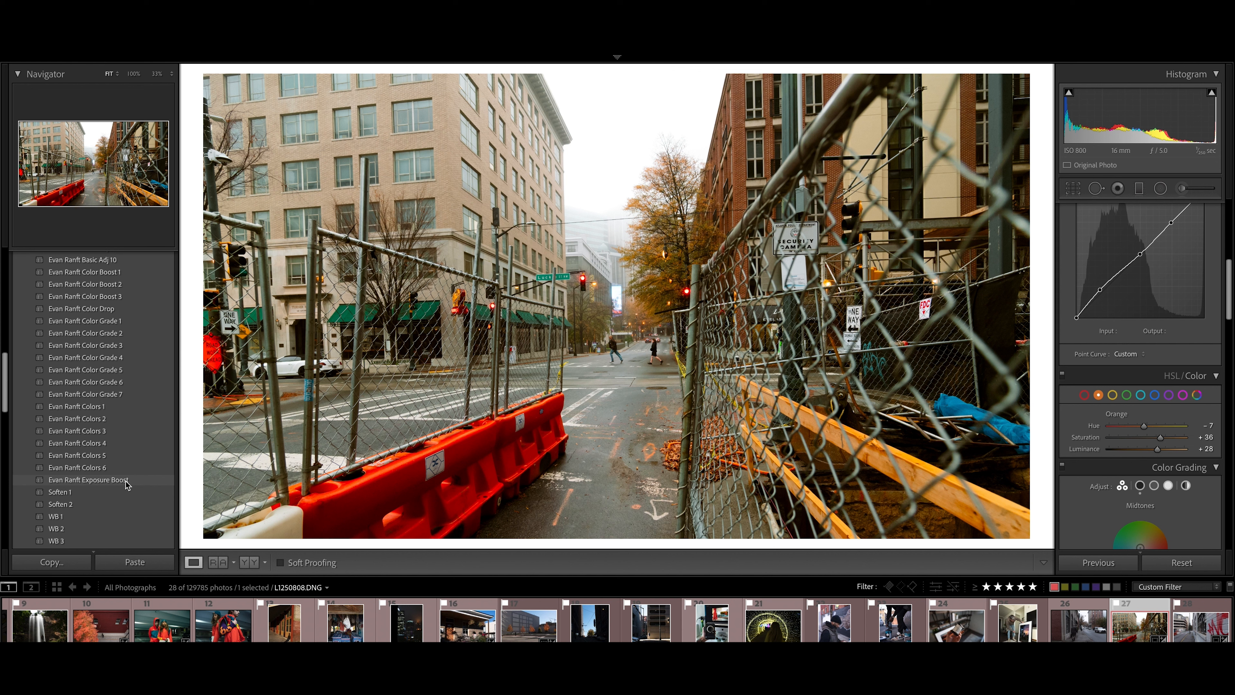
{"action": "left_click", "coordinate": [87, 479]}
{"action": "scroll", "coordinate": [1117, 349], "scroll_direction": "up", "scroll_amount": 10}
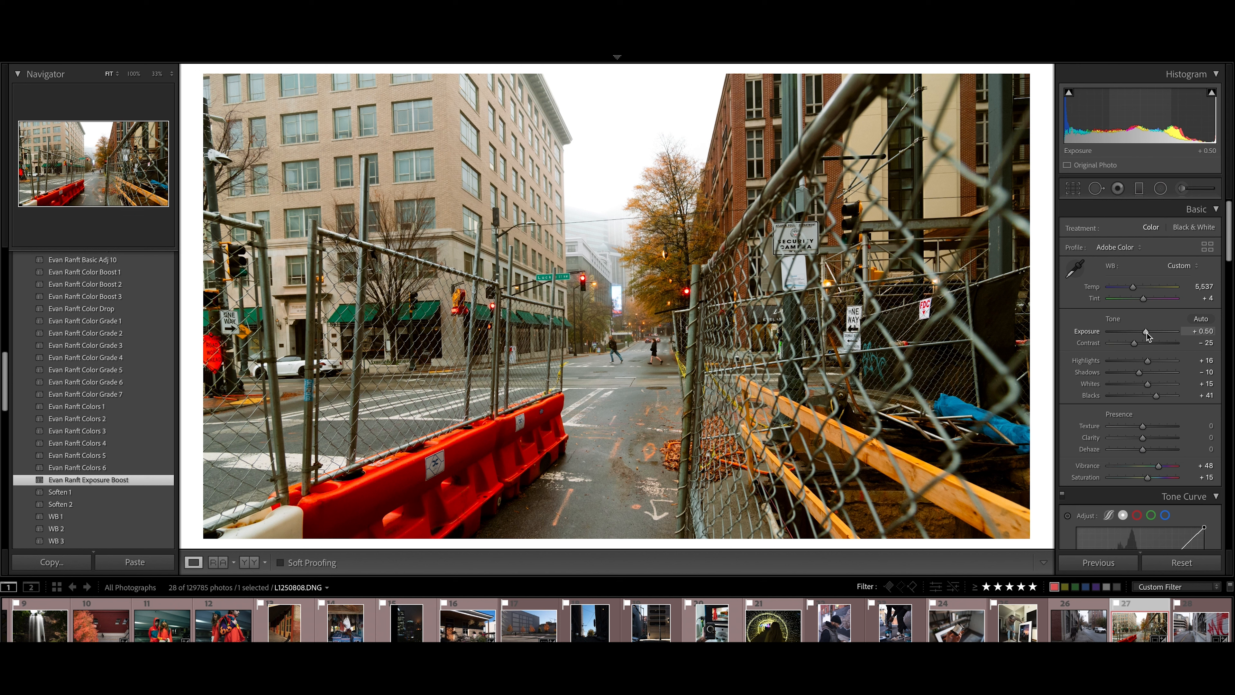
{"action": "left_click_drag", "start_coordinate": [1147, 336], "coordinate": [1146, 337]}
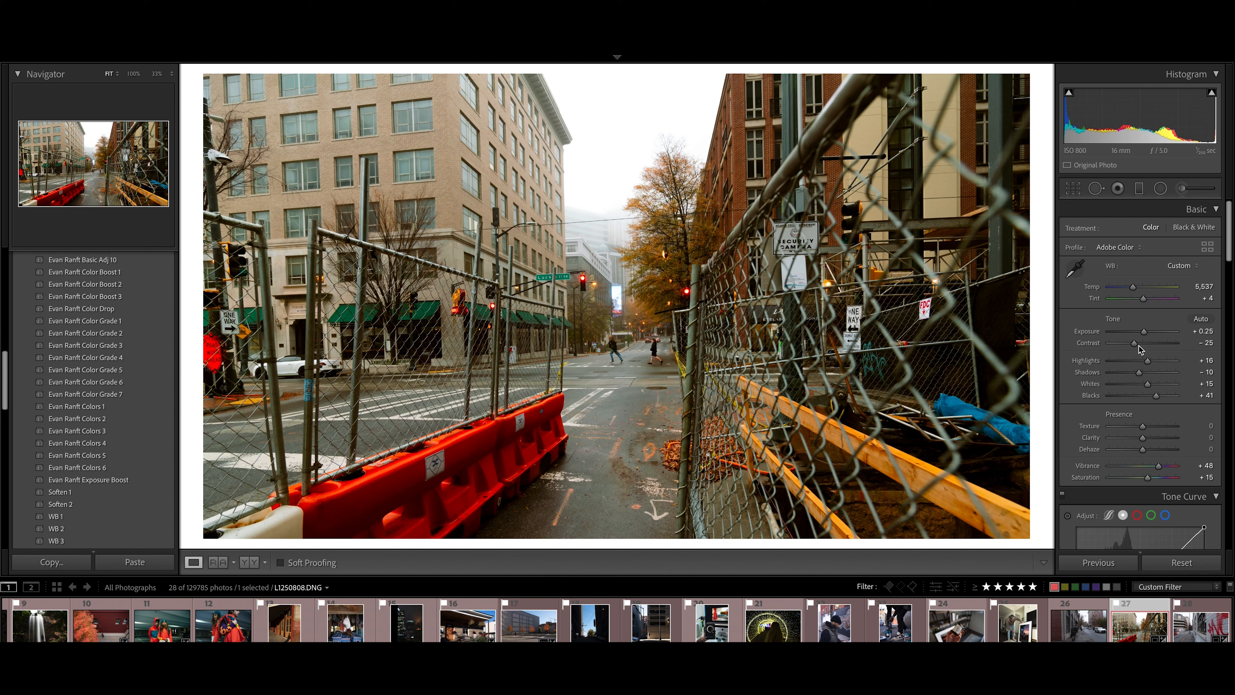
Set Contrast to +23, Highlights to -22 and Shadows to +41
{"action": "double_click", "coordinate": [1135, 344]}
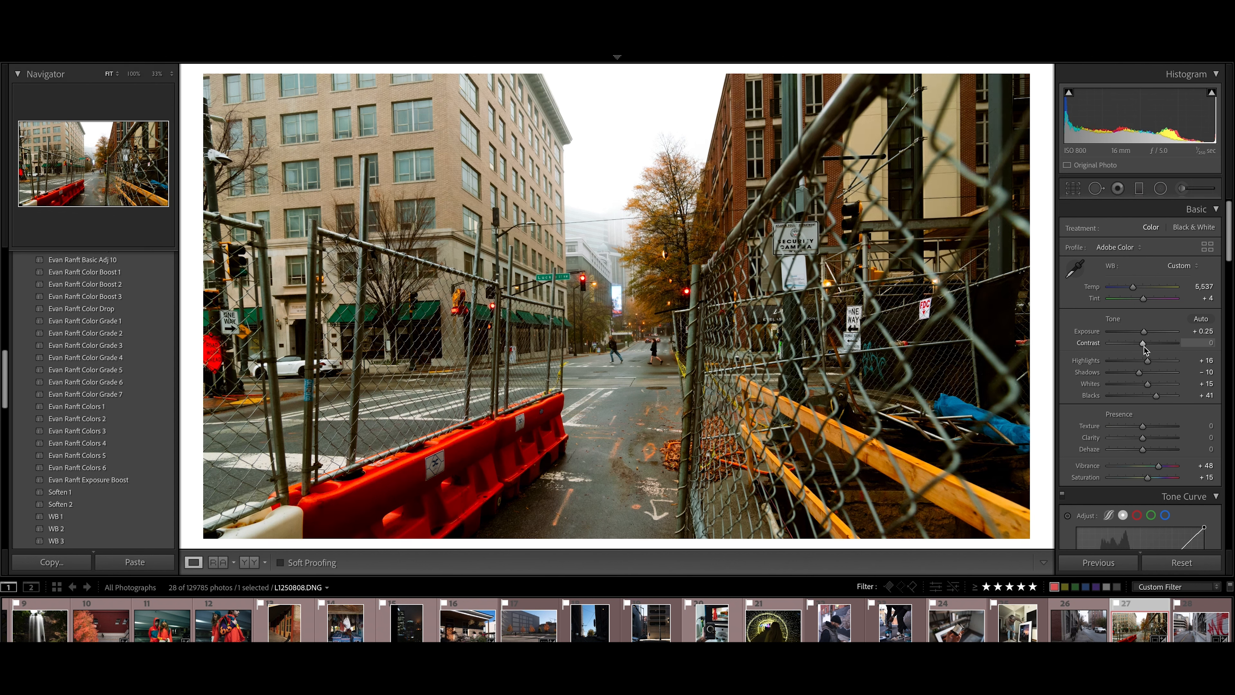
{"action": "left_click", "coordinate": [1151, 344]}
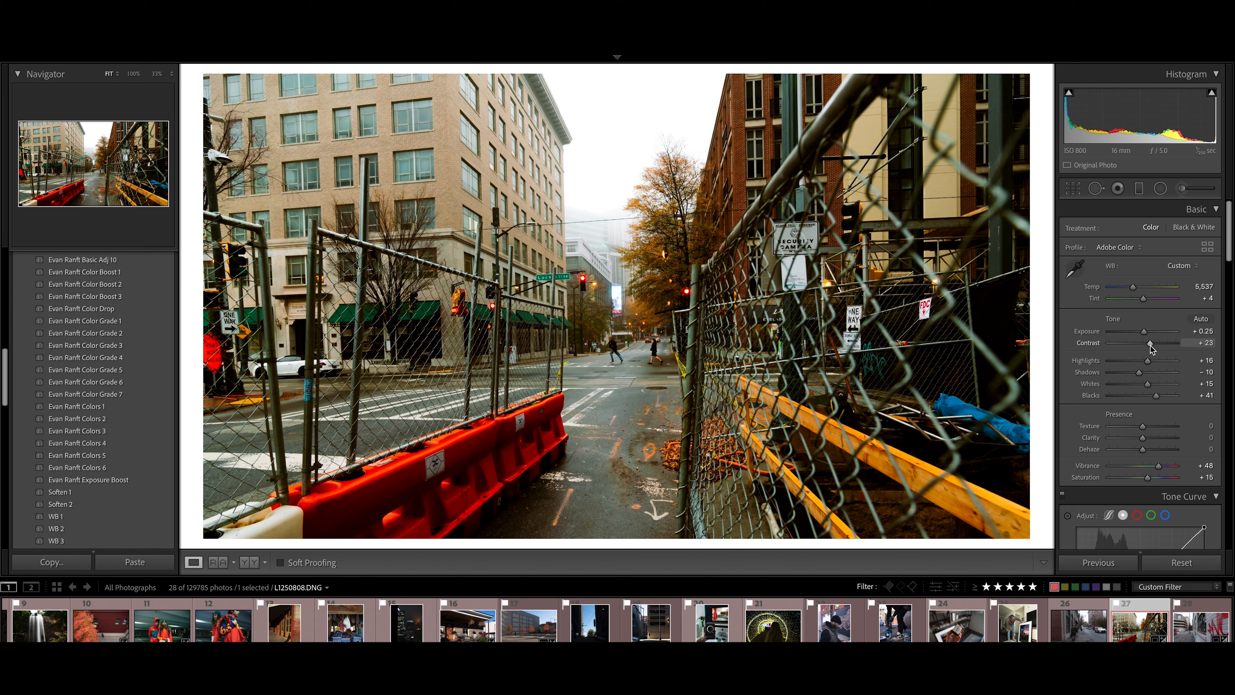
{"action": "left_click", "coordinate": [1130, 362]}
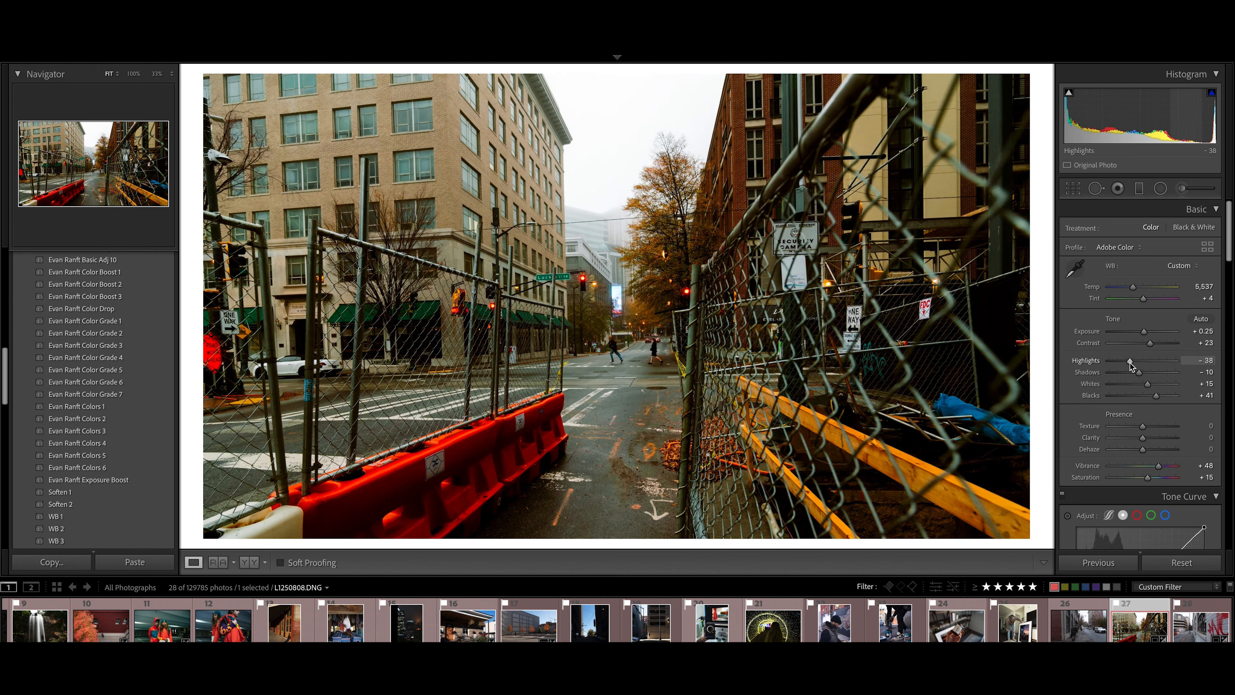
{"action": "left_click_drag", "start_coordinate": [1129, 363], "coordinate": [1157, 373]}
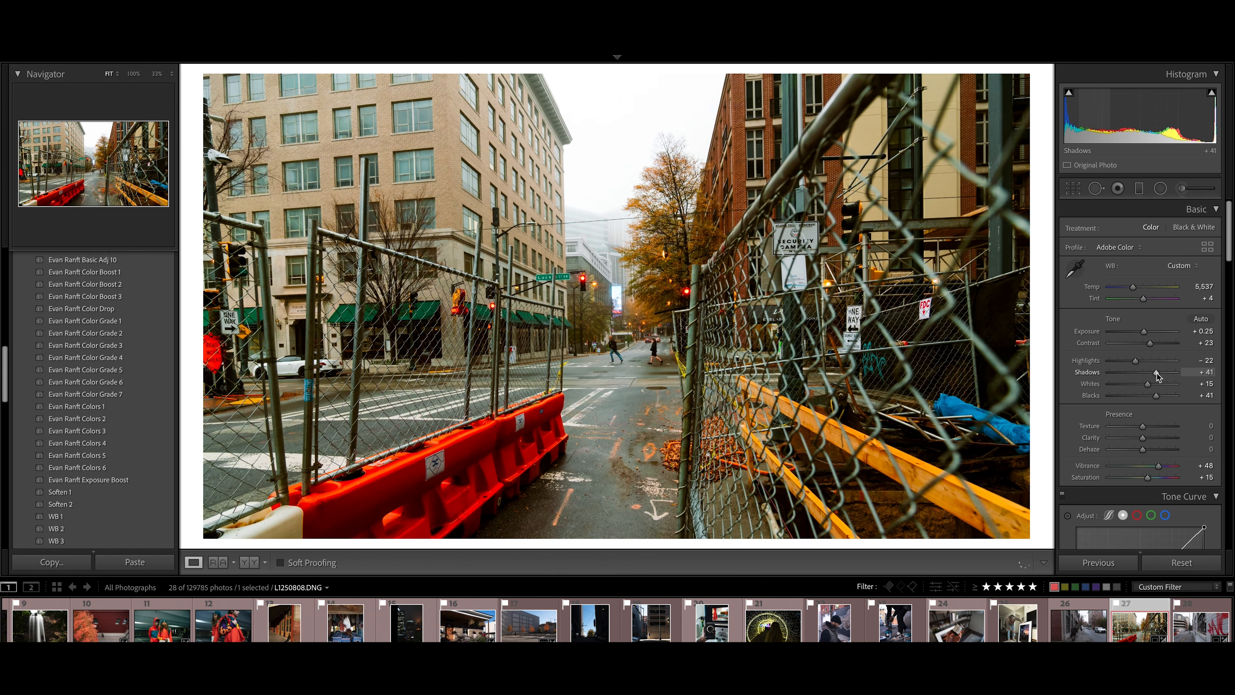
Apply the Basic Adj 1 preset and set Whites to +31, Shadows to +53, Contrast to +24 and Saturation to +22
{"action": "scroll", "coordinate": [156, 350], "scroll_direction": "up", "scroll_amount": 5}
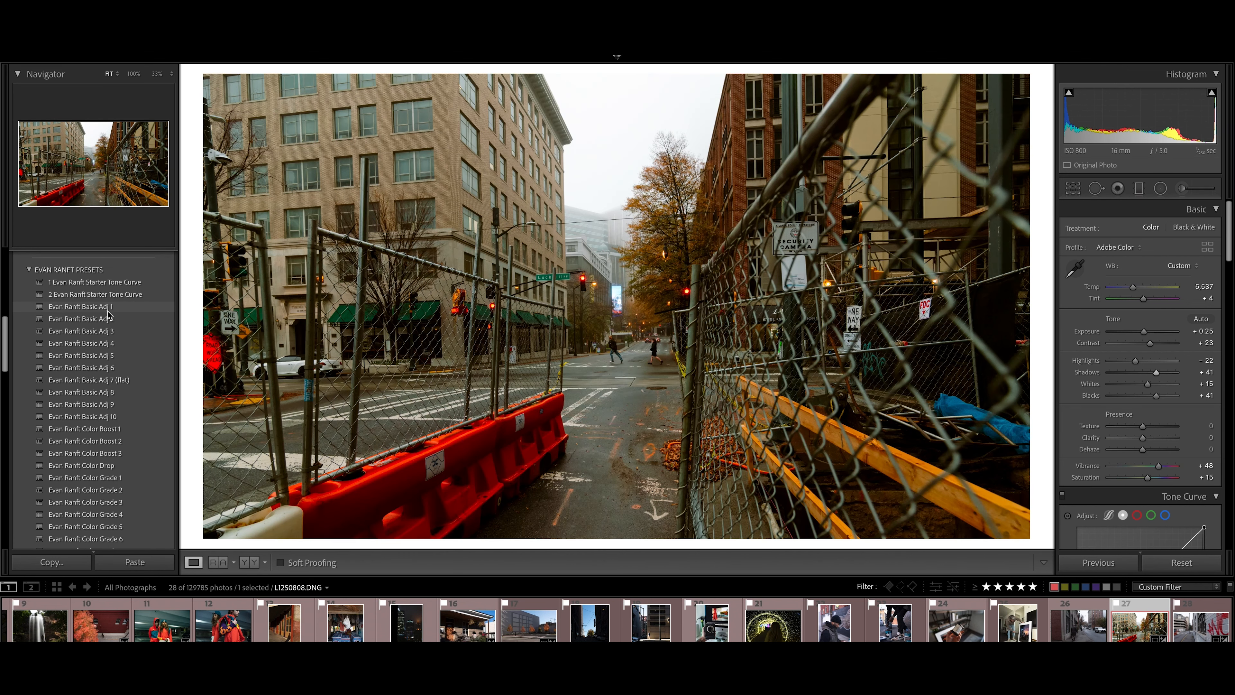
{"action": "left_click", "coordinate": [108, 306]}
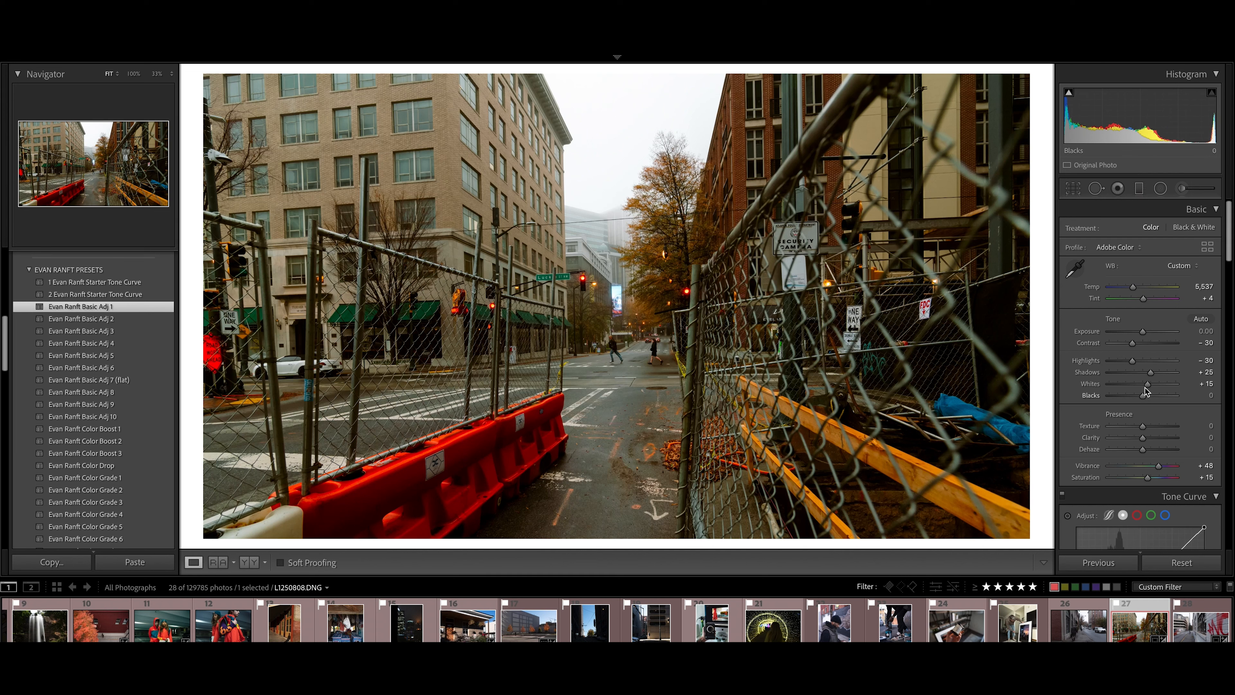
{"action": "left_click_drag", "start_coordinate": [1147, 385], "coordinate": [1160, 374]}
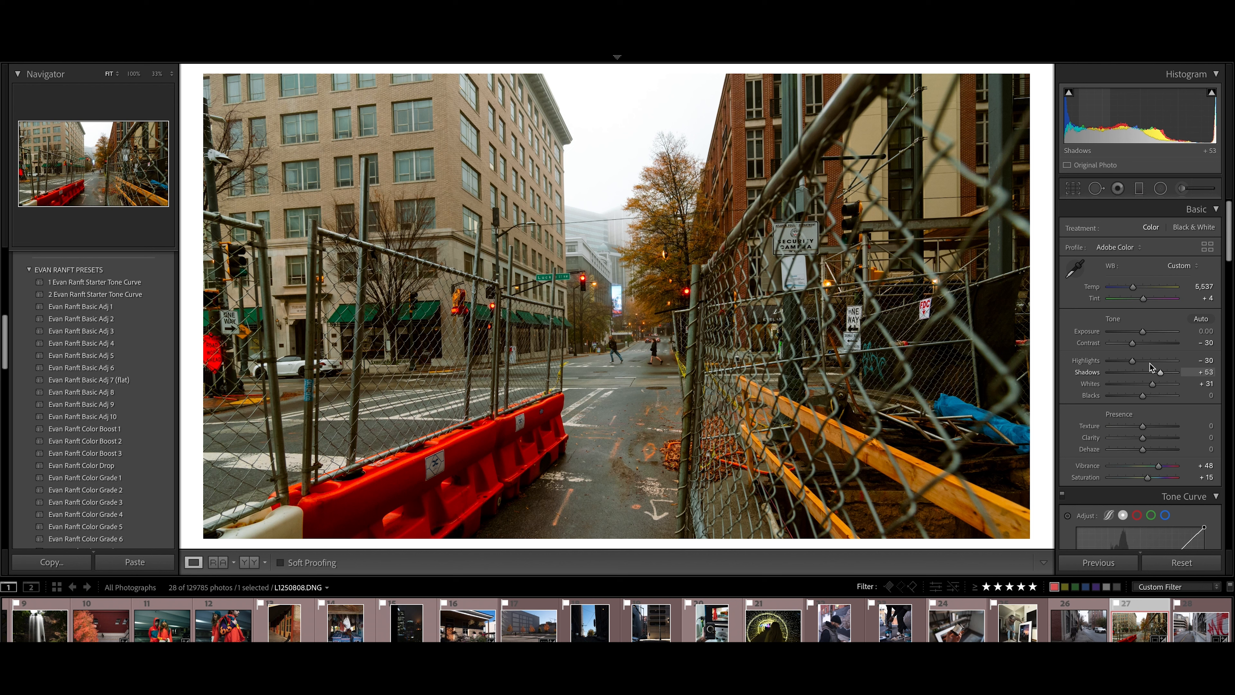
{"action": "double_click", "coordinate": [1133, 344]}
{"action": "left_click_drag", "start_coordinate": [1144, 343], "coordinate": [1151, 344]}
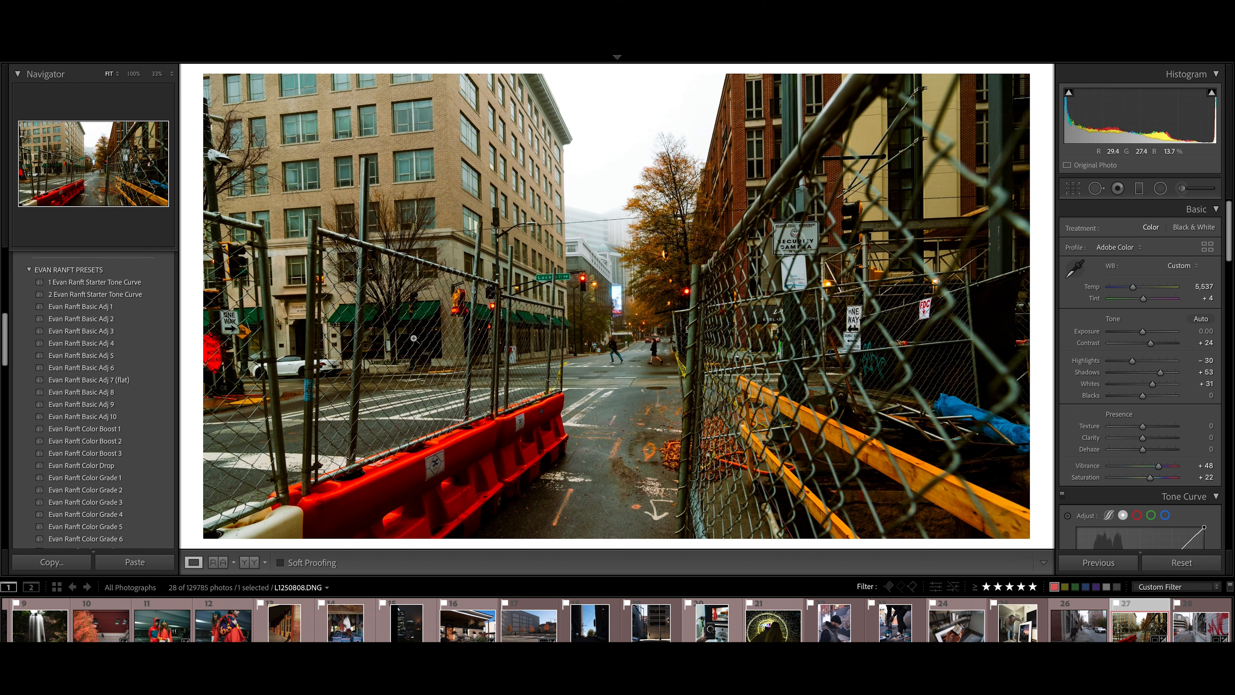
Compare the Soften 1 and Soften 2 presets on the photo and keep Soften 1 applied
{"action": "scroll", "coordinate": [97, 437], "scroll_direction": "down", "scroll_amount": 5}
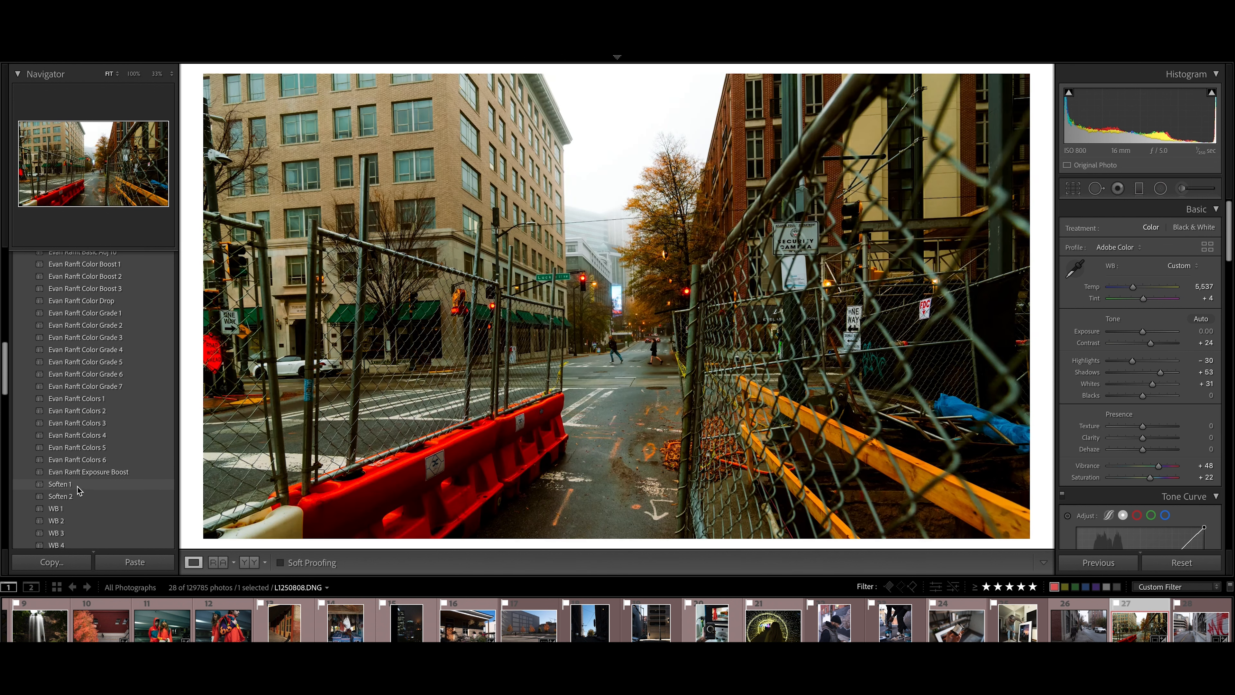
{"action": "left_click", "coordinate": [77, 486]}
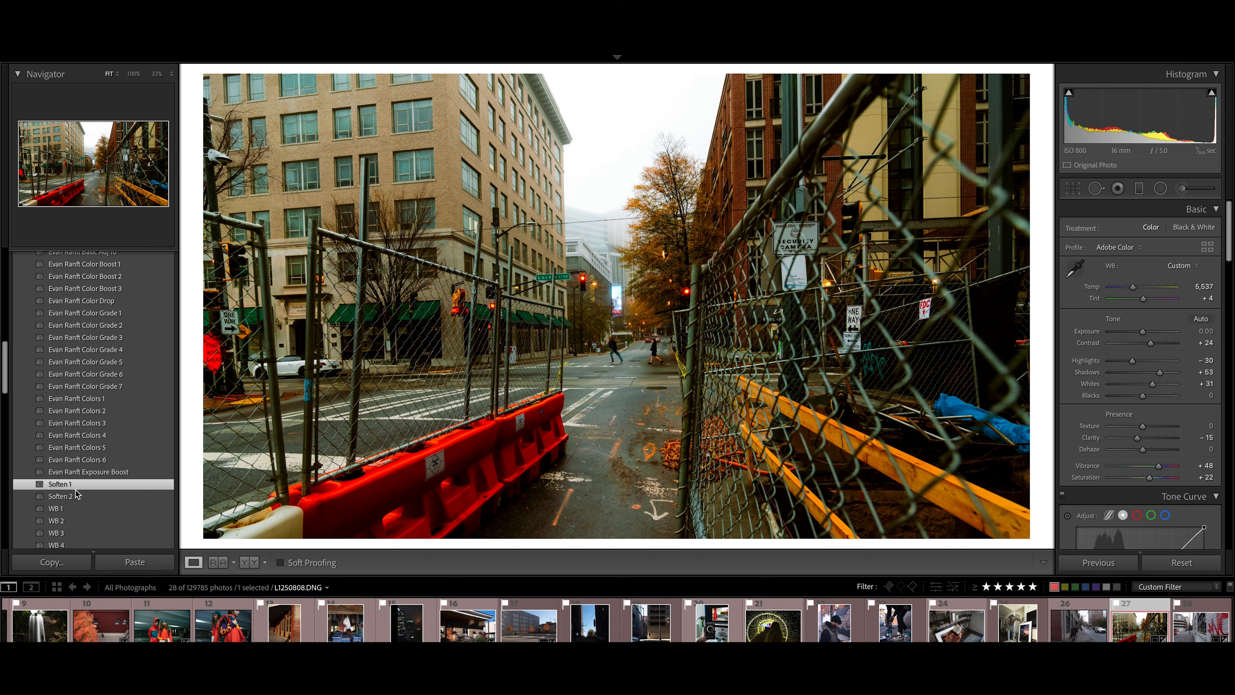
{"action": "left_click", "coordinate": [75, 496]}
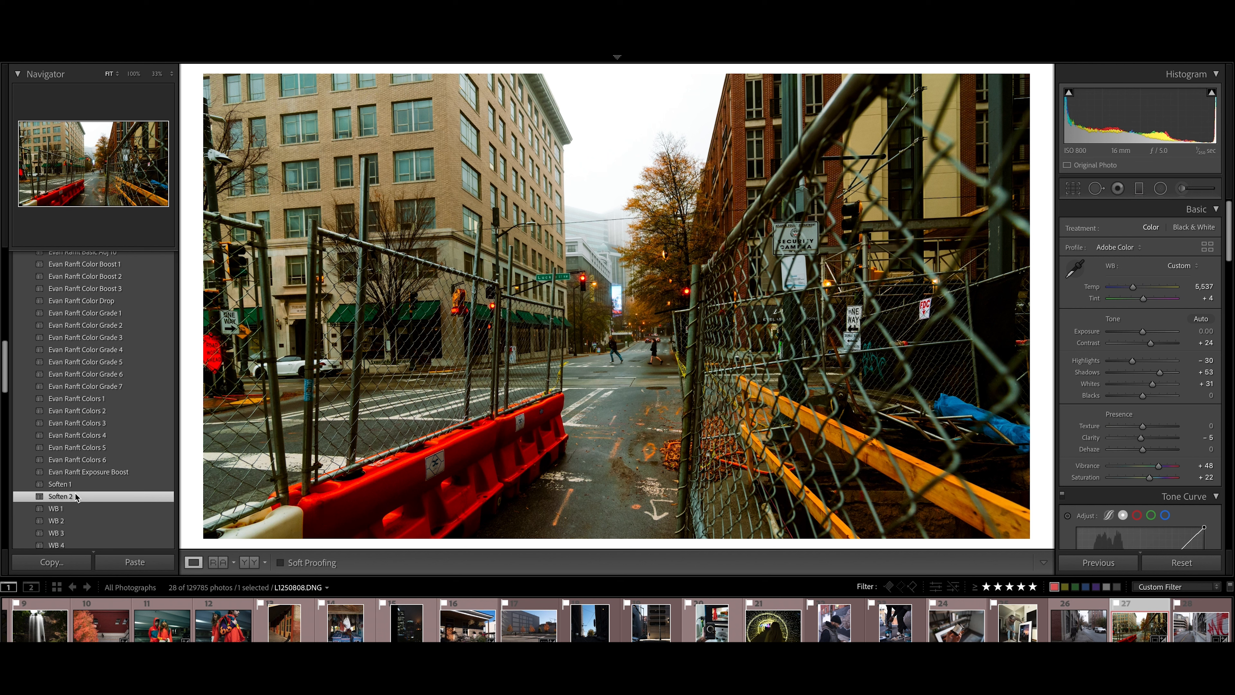
{"action": "left_click", "coordinate": [78, 484]}
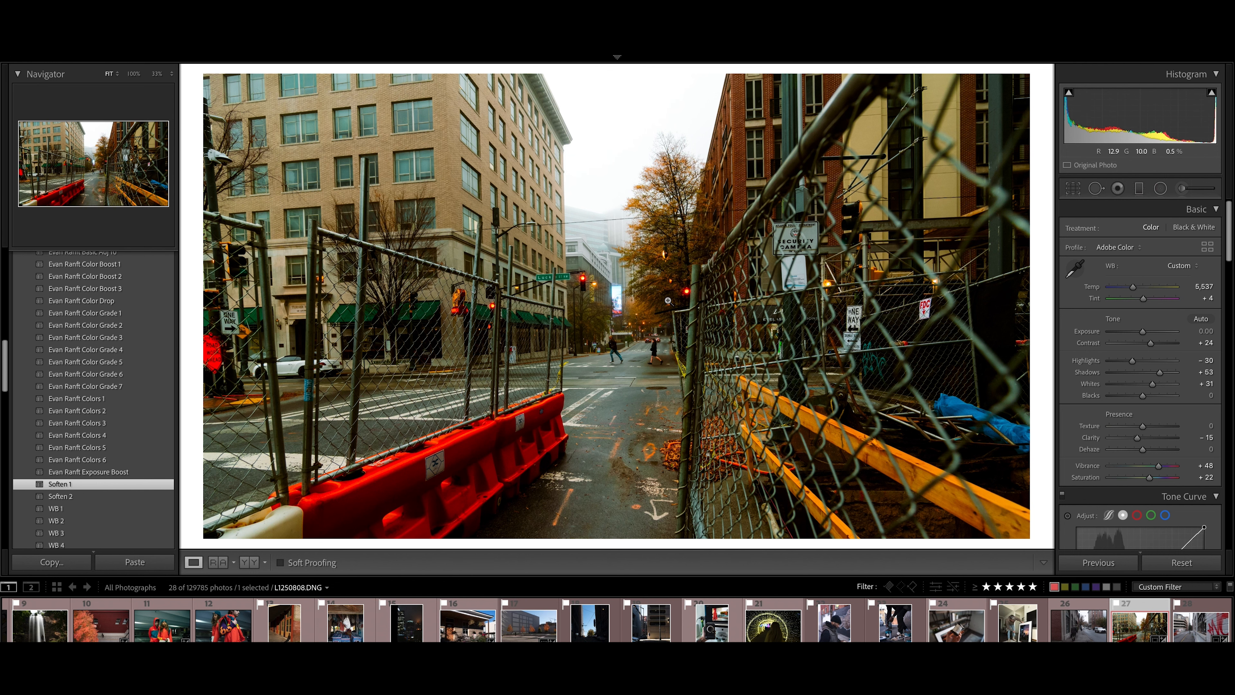
Reset all develop settings to view the unedited photo, and undo the reset
{"action": "left_click", "coordinate": [1183, 564]}
{"action": "key", "text": "ctrl+z"}
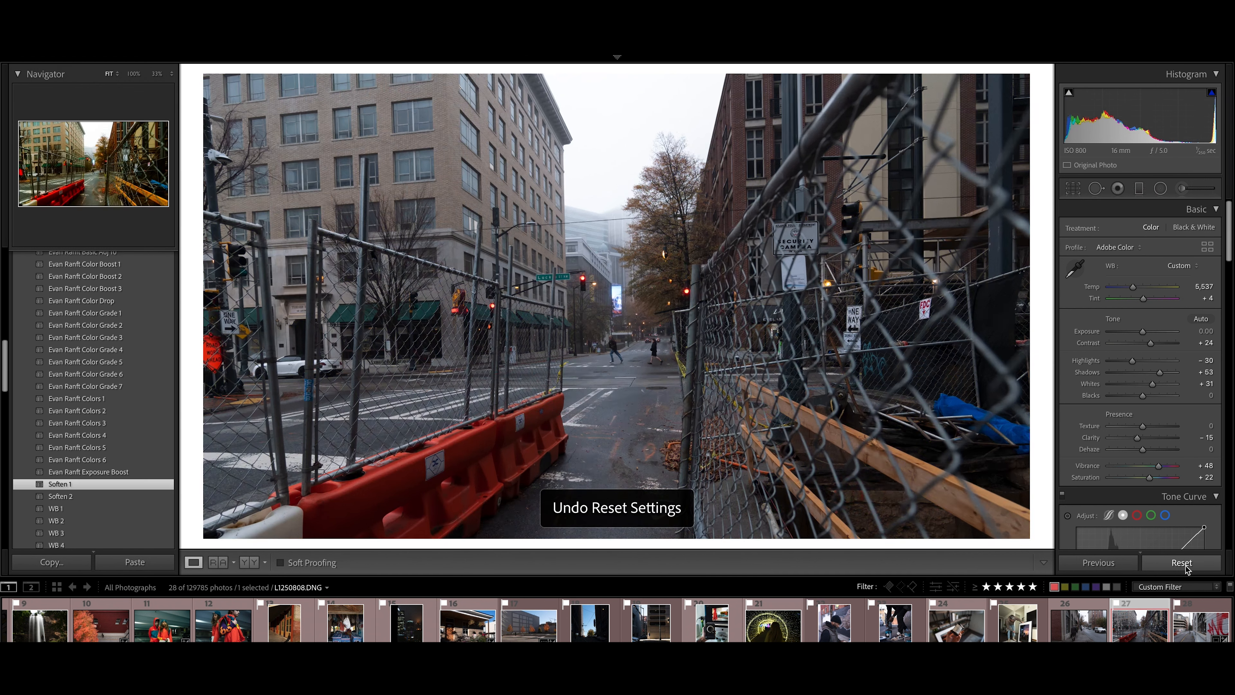
Copy all develop settings from the edited street photo except Spot Removal, Crop and Transform
{"action": "right_click", "coordinate": [647, 202]}
{"action": "mouse_move", "coordinate": [670, 213]}
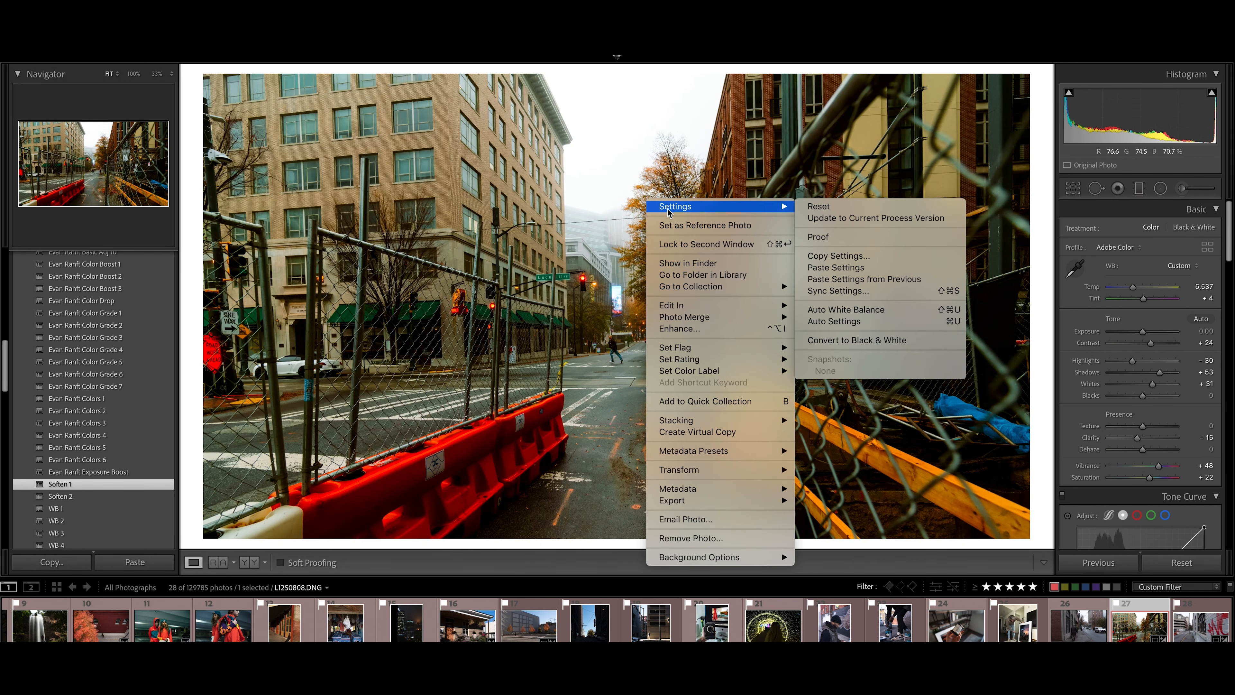
{"action": "left_click", "coordinate": [852, 256]}
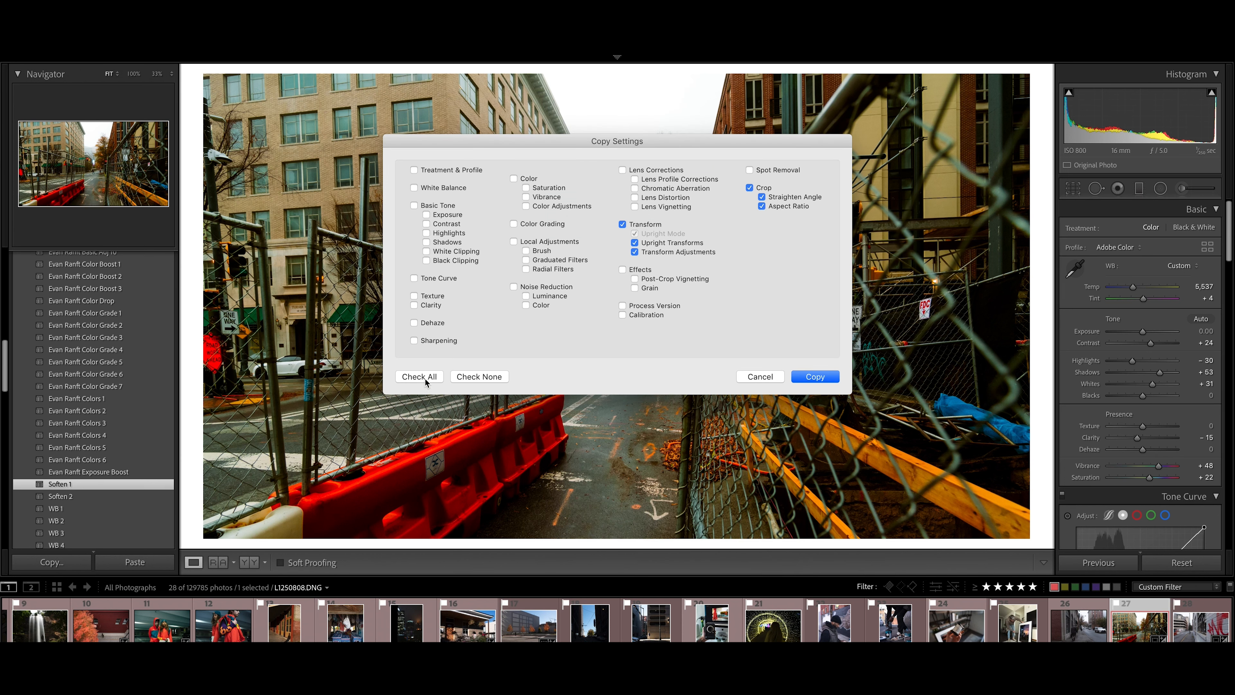
{"action": "left_click", "coordinate": [421, 378]}
{"action": "left_click", "coordinate": [751, 170]}
{"action": "left_click", "coordinate": [749, 188]}
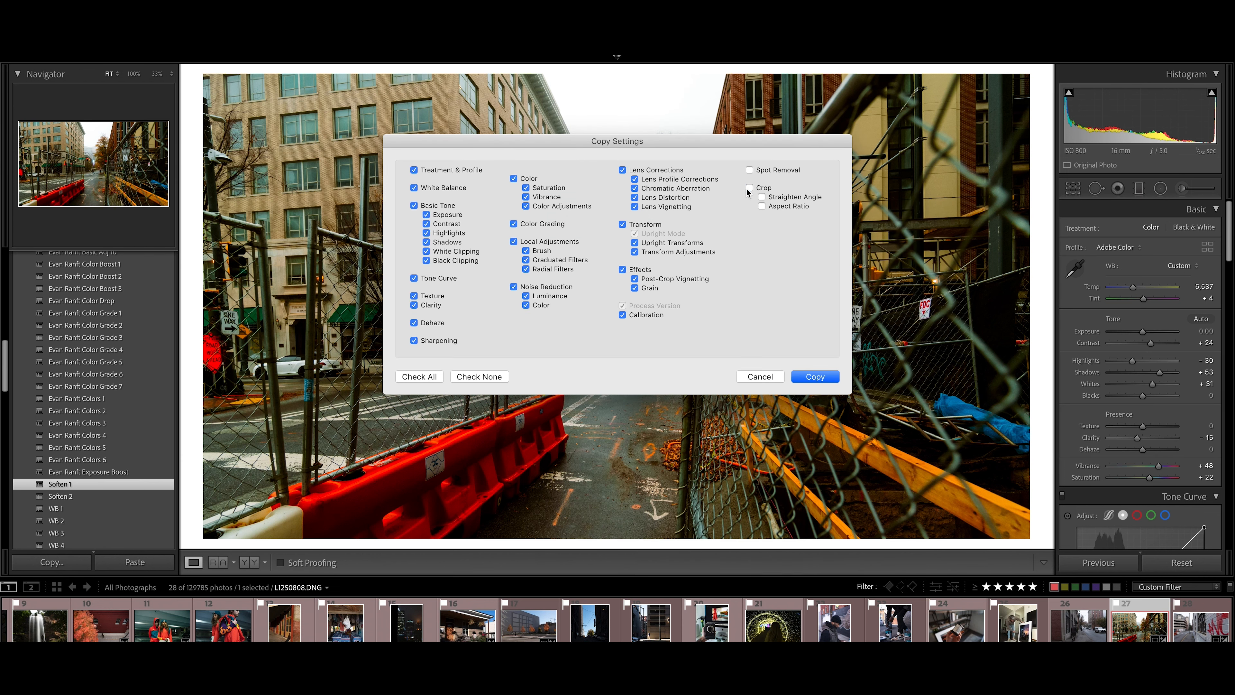
{"action": "left_click", "coordinate": [622, 224]}
{"action": "left_click", "coordinate": [815, 376]}
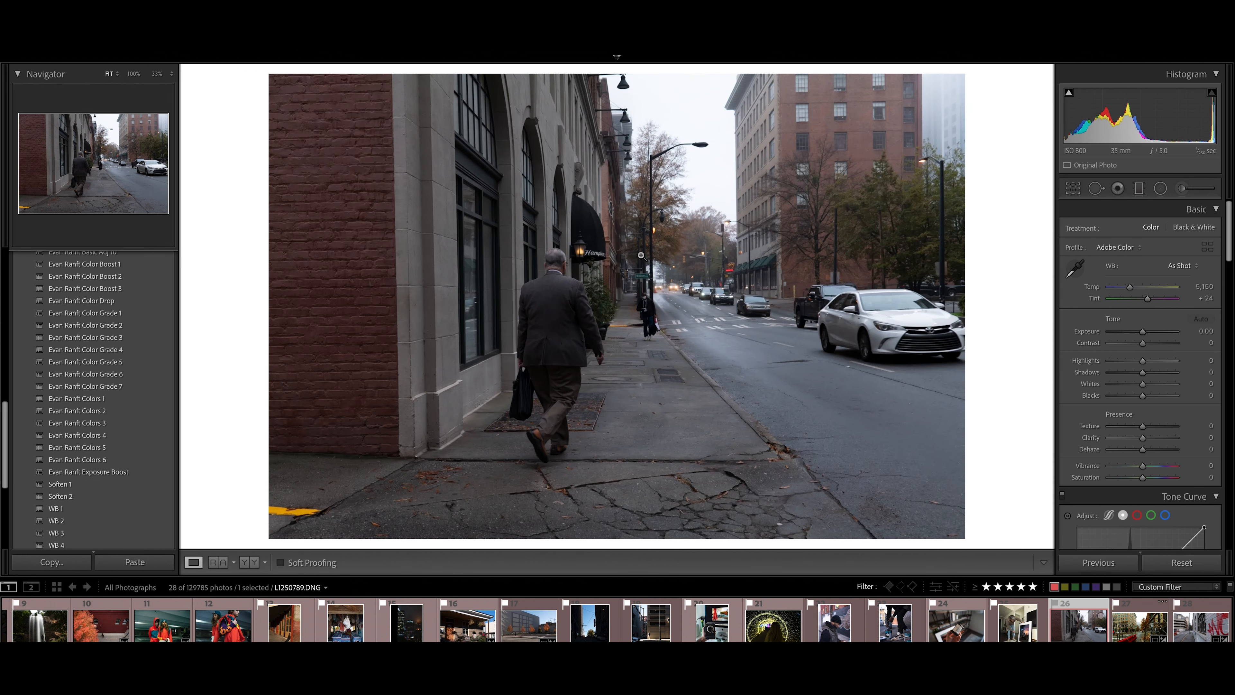
Paste the copied settings onto the photo of the man walking along the sidewalk and set Highlights to -27
{"action": "right_click", "coordinate": [641, 255]}
{"action": "mouse_move", "coordinate": [654, 258]}
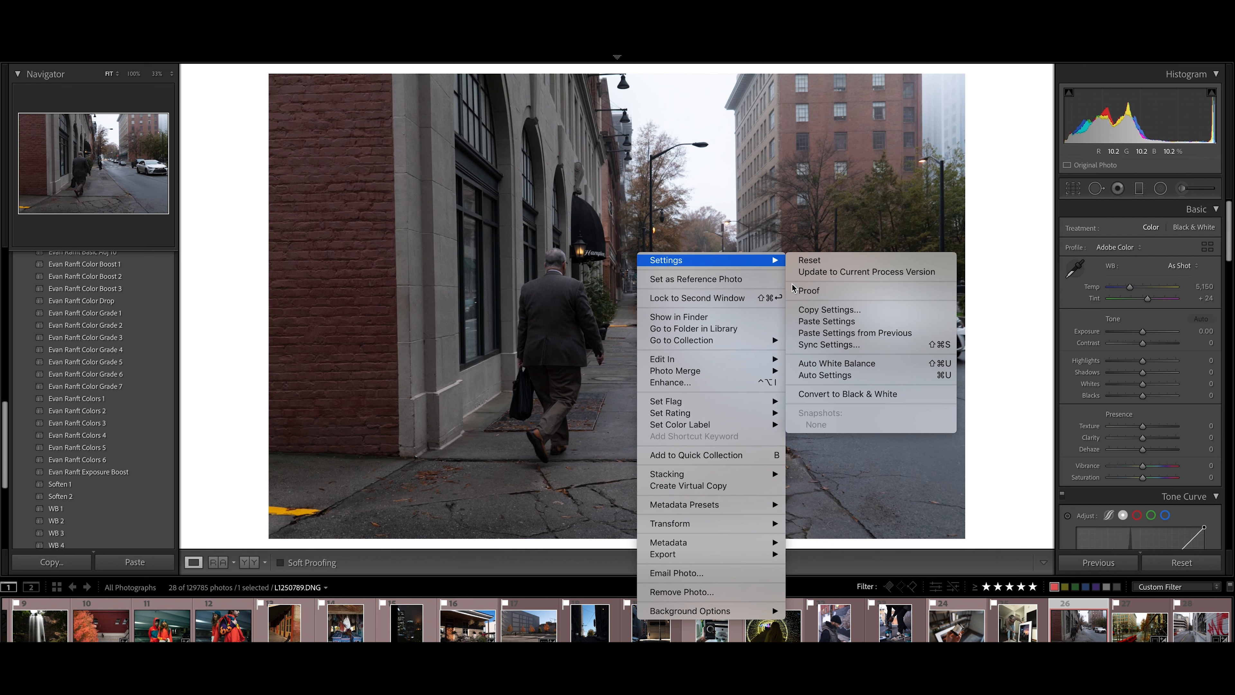
{"action": "left_click", "coordinate": [825, 321]}
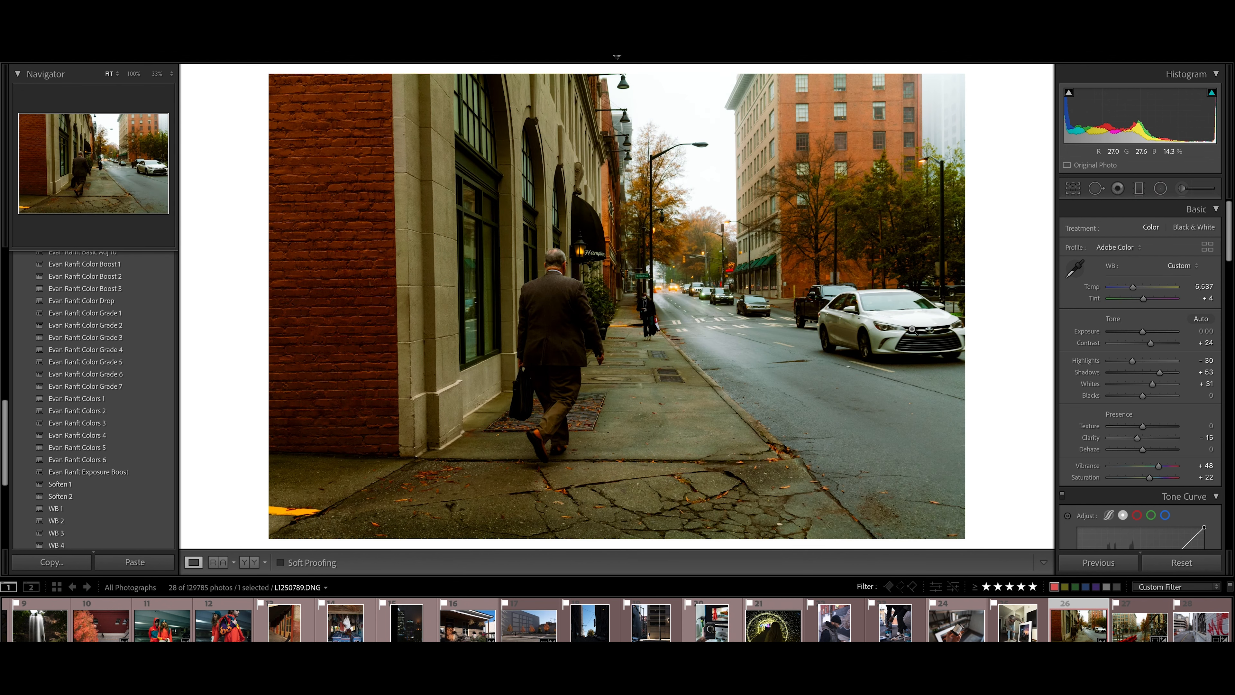
{"action": "left_click_drag", "start_coordinate": [1131, 361], "coordinate": [1123, 363]}
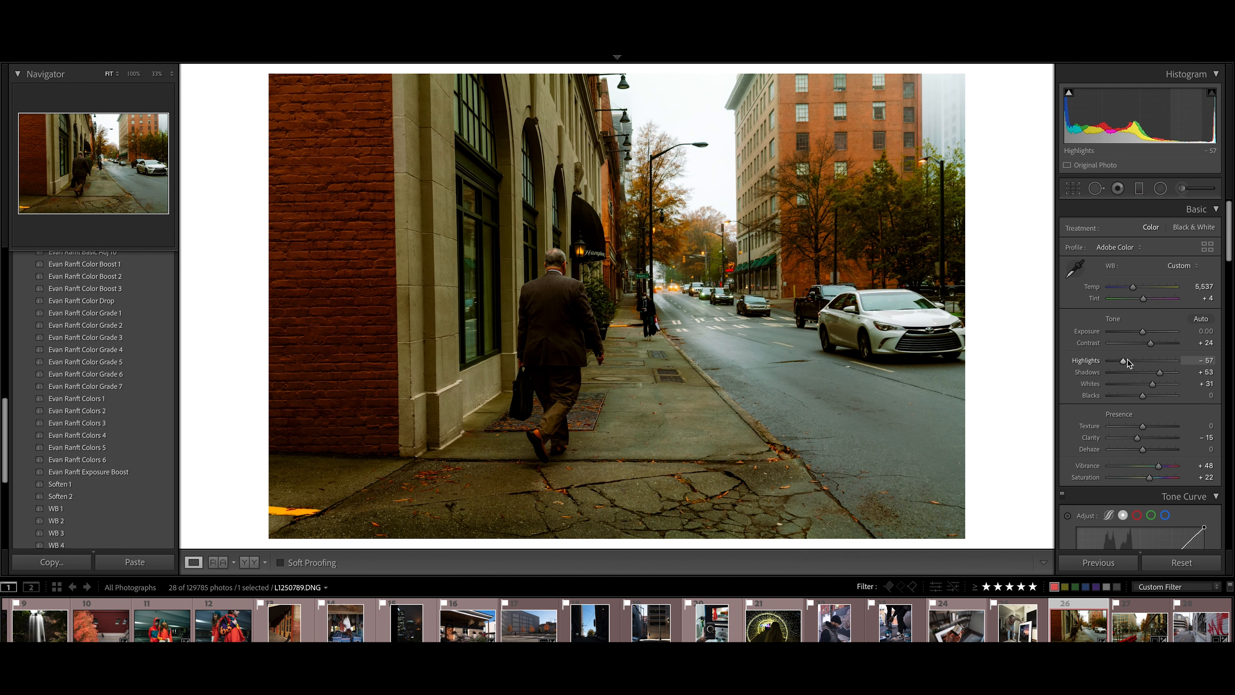
{"action": "left_click", "coordinate": [1133, 361]}
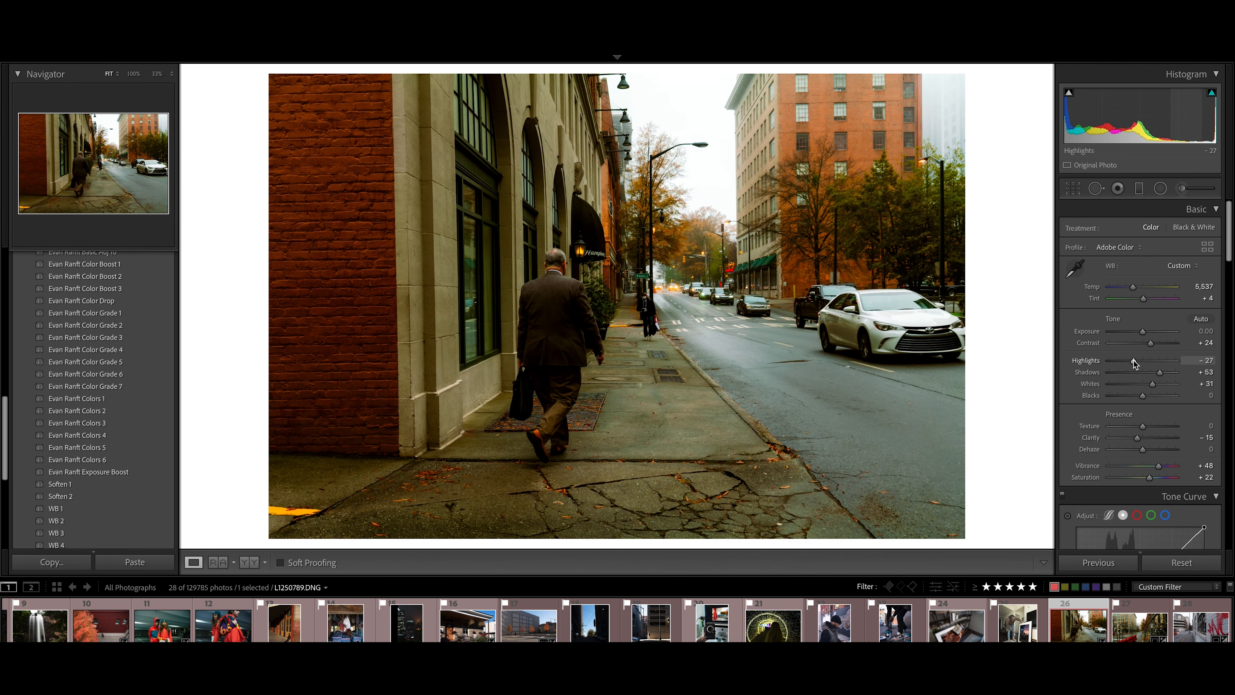
Paste the copied settings onto the graffiti wall photo and set its post-crop vignetting amount to -12
{"action": "left_click", "coordinate": [1189, 633]}
{"action": "right_click", "coordinate": [689, 237]}
{"action": "mouse_move", "coordinate": [721, 244]}
{"action": "left_click", "coordinate": [878, 305]}
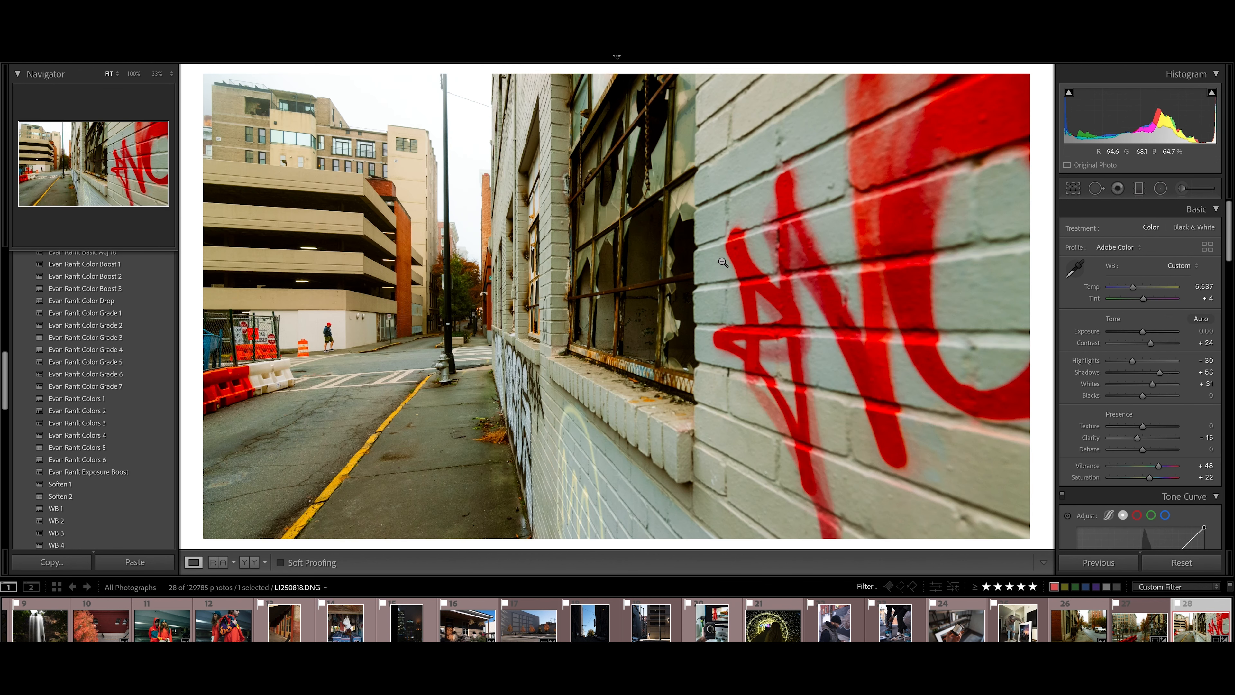
{"action": "scroll", "coordinate": [1118, 411], "scroll_direction": "down", "scroll_amount": 20}
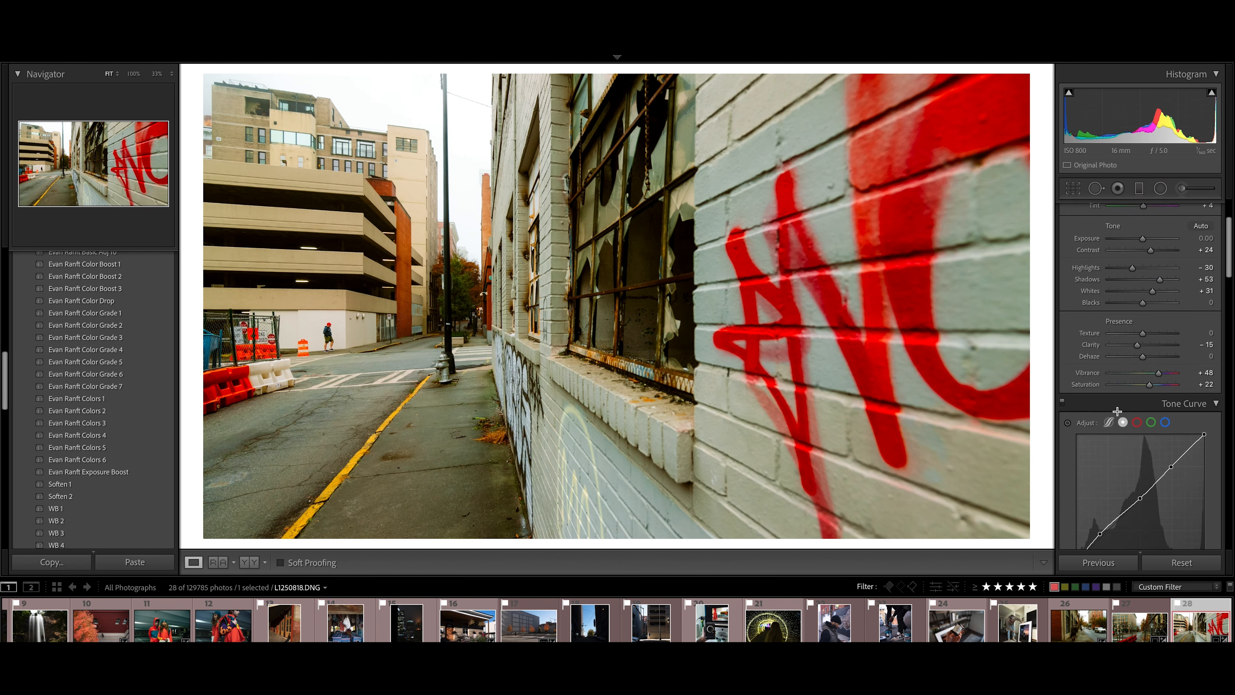
{"action": "left_click_drag", "start_coordinate": [1142, 337], "coordinate": [1141, 339]}
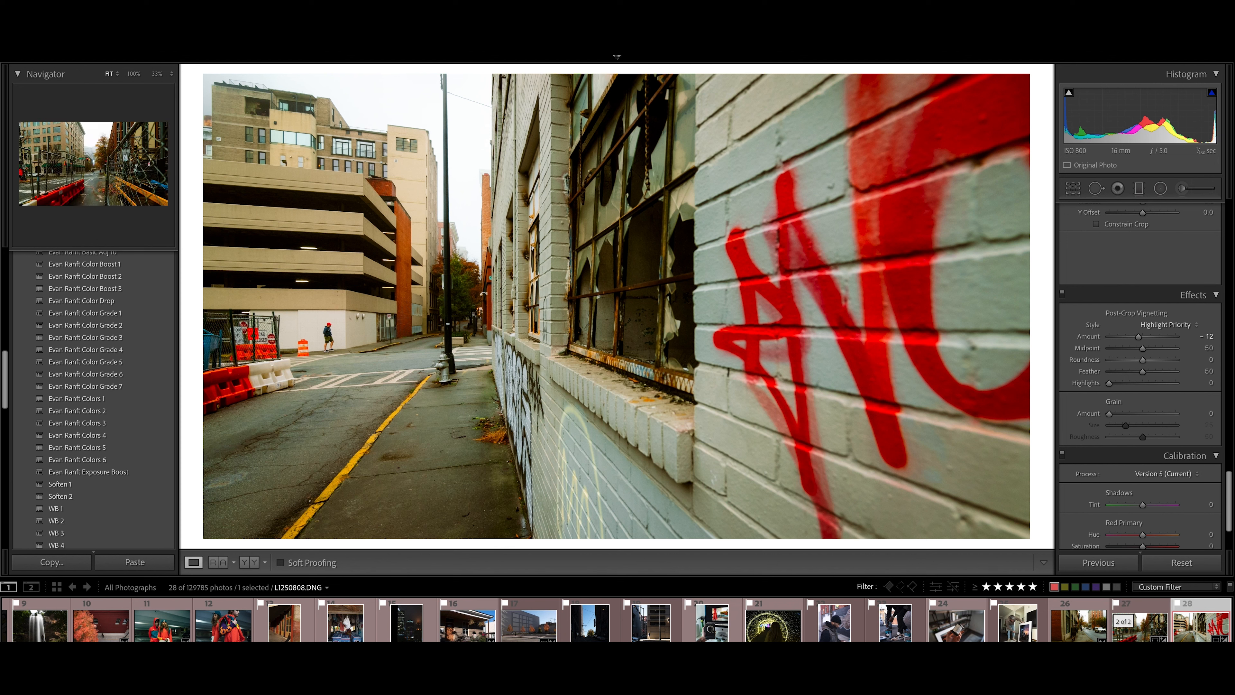
Review the edited fence and sidewalk street photos, and open the indoor photo of the man with the framed print
{"action": "left_click", "coordinate": [1140, 639]}
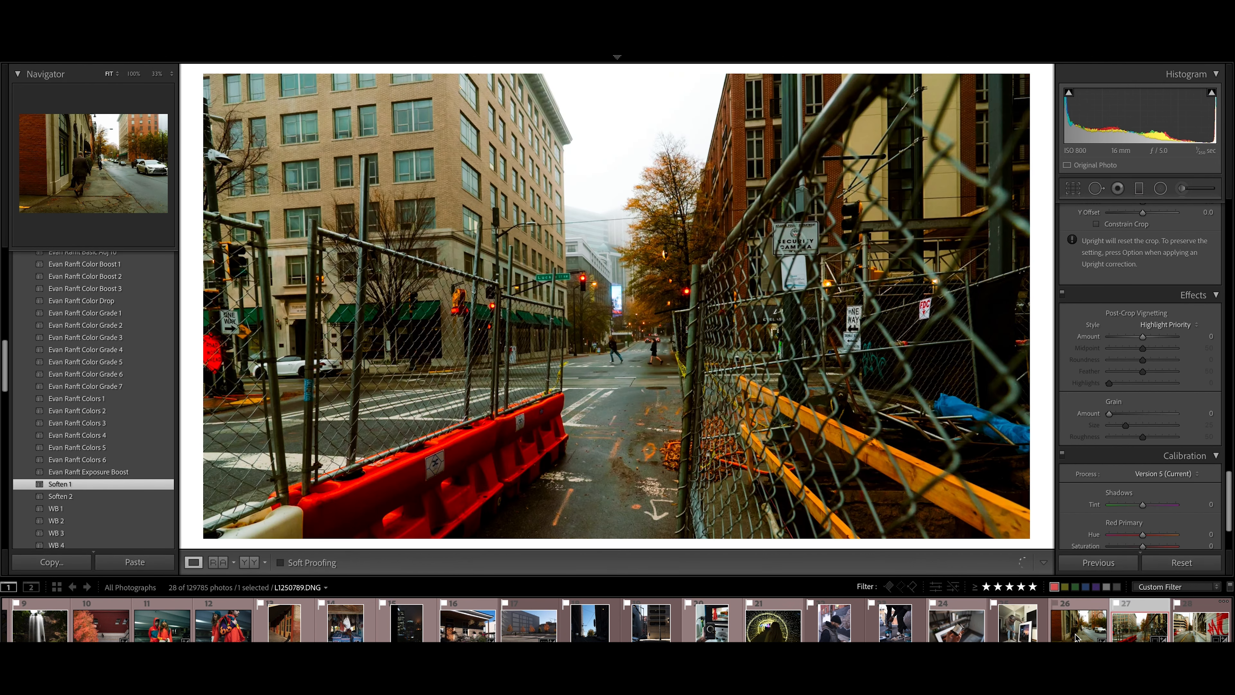
{"action": "left_click", "coordinate": [1076, 637]}
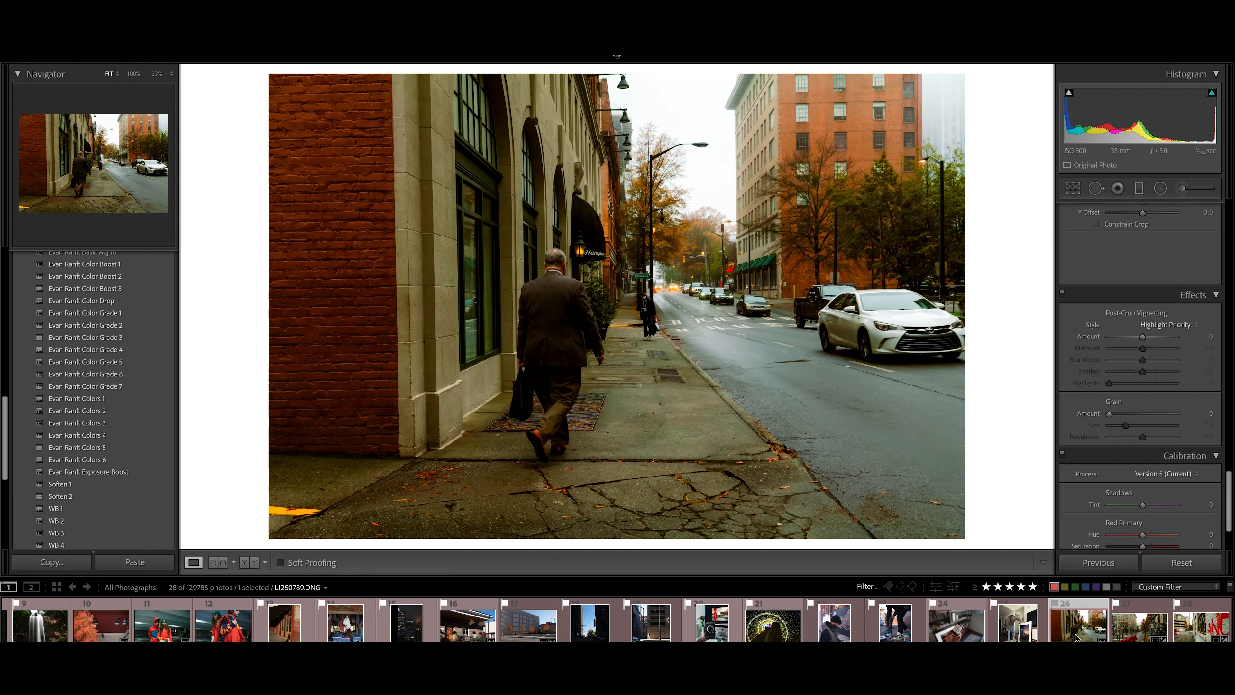
{"action": "left_click", "coordinate": [1016, 637]}
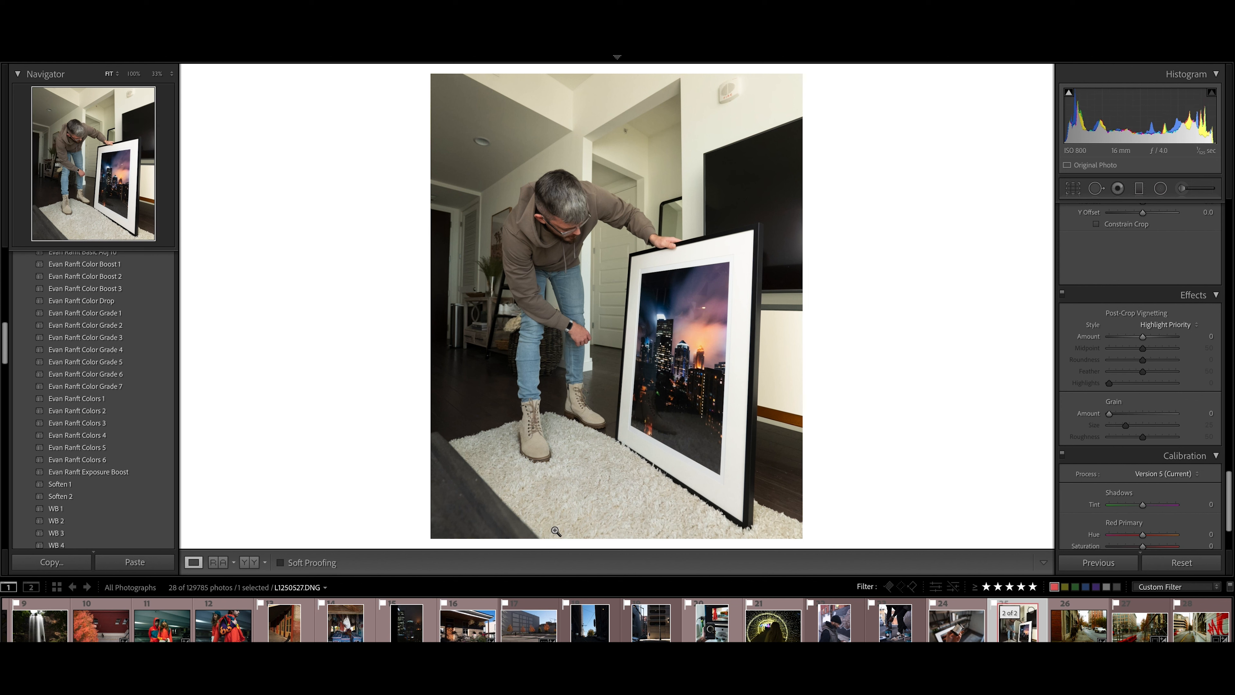
Apply the 2 Starter Tone Curve and Basic Adj 8 presets to the framed print photo
{"action": "scroll", "coordinate": [146, 395], "scroll_direction": "up", "scroll_amount": 5}
{"action": "scroll", "coordinate": [148, 397], "scroll_direction": "up", "scroll_amount": 3}
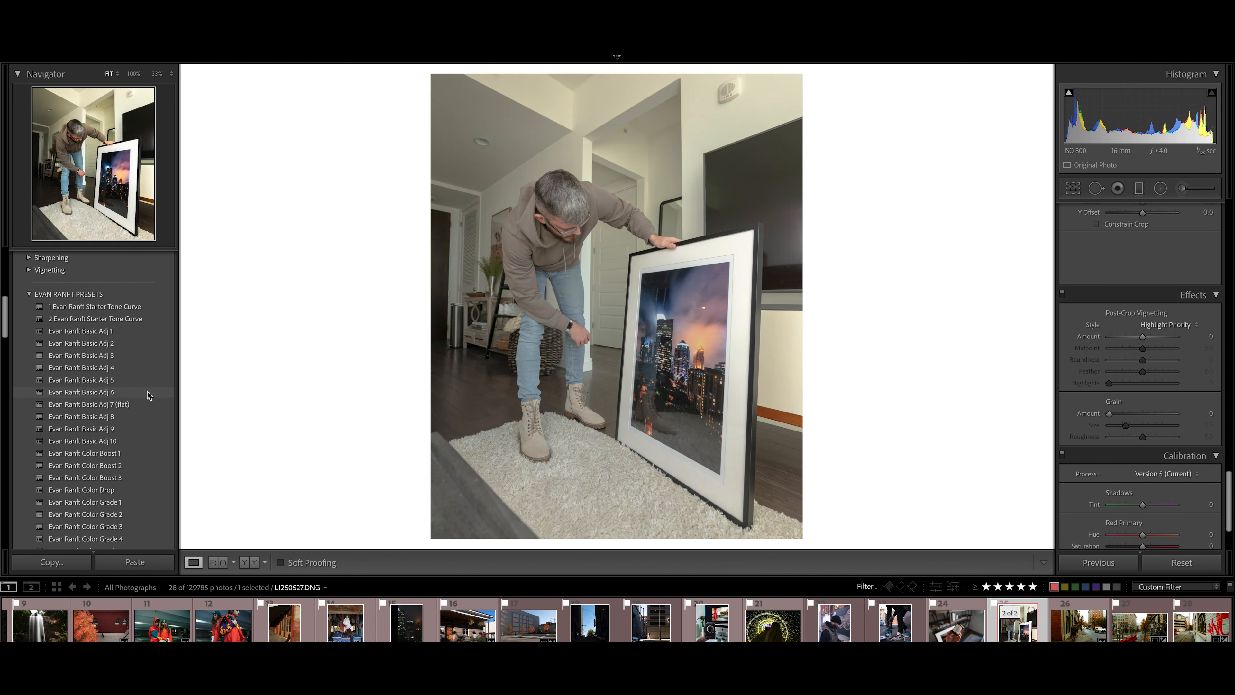
{"action": "left_click", "coordinate": [121, 318]}
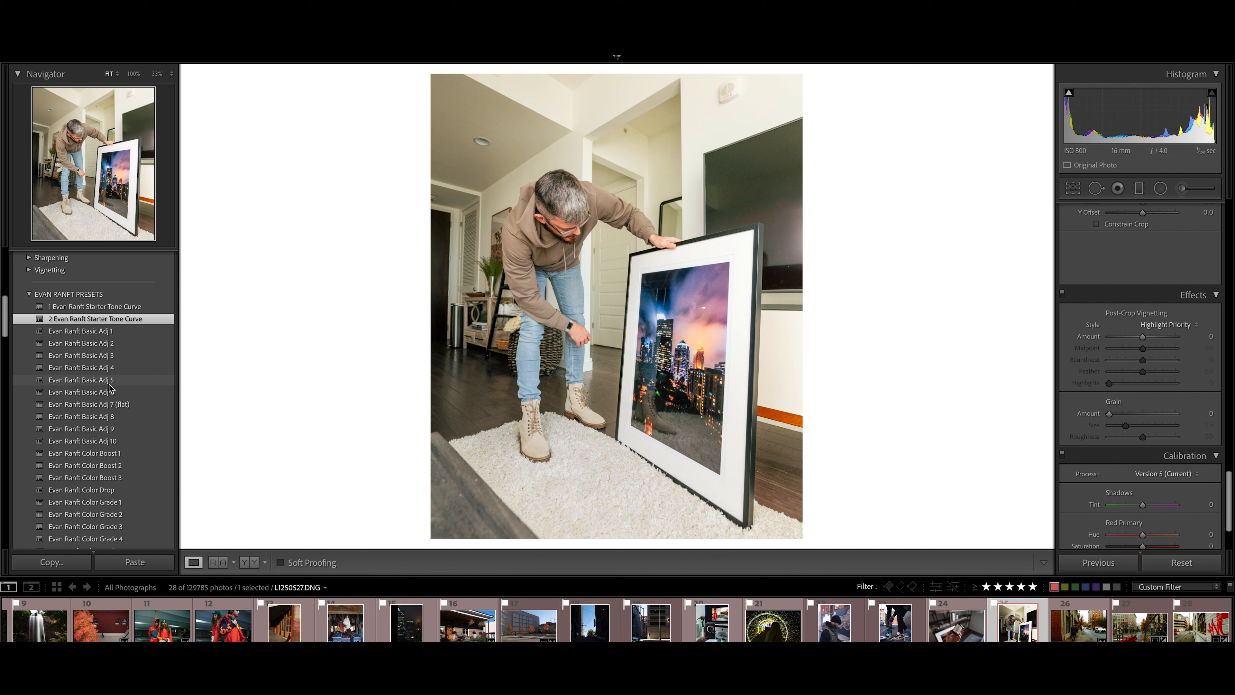
{"action": "left_click", "coordinate": [109, 422]}
Preview the color presets on the framed print photo and apply Colors 6
{"action": "scroll", "coordinate": [109, 421], "scroll_direction": "down", "scroll_amount": 2}
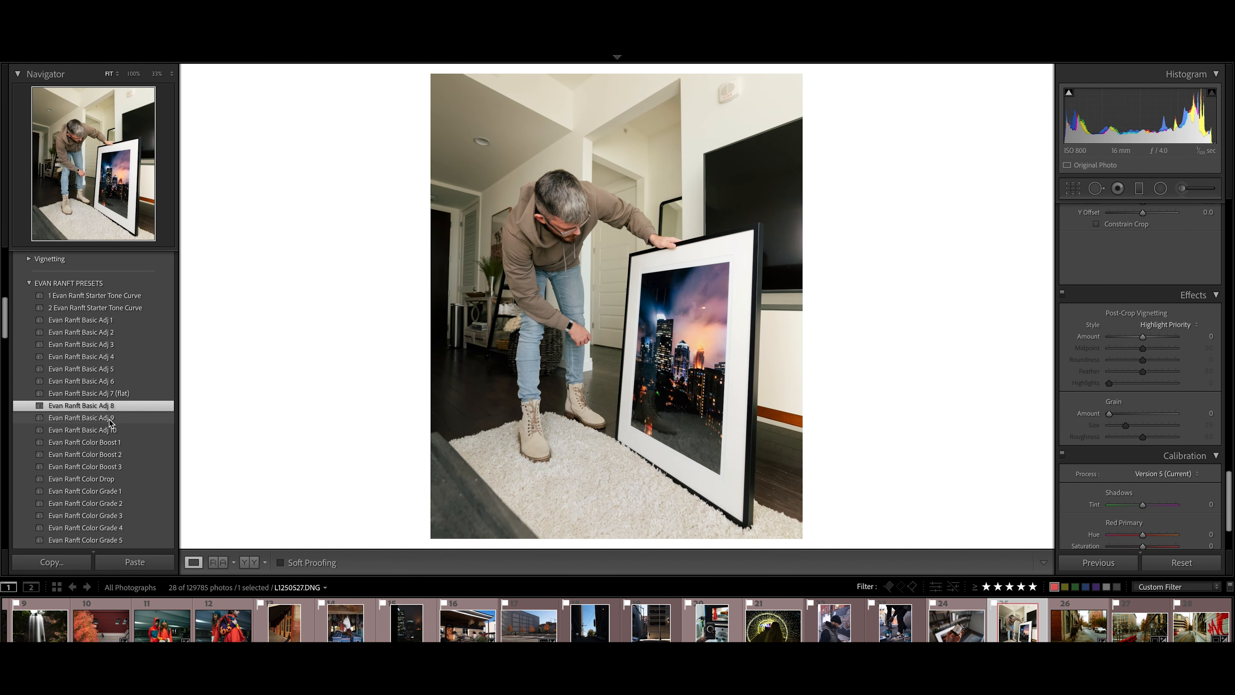
{"action": "scroll", "coordinate": [110, 421], "scroll_direction": "down", "scroll_amount": 2}
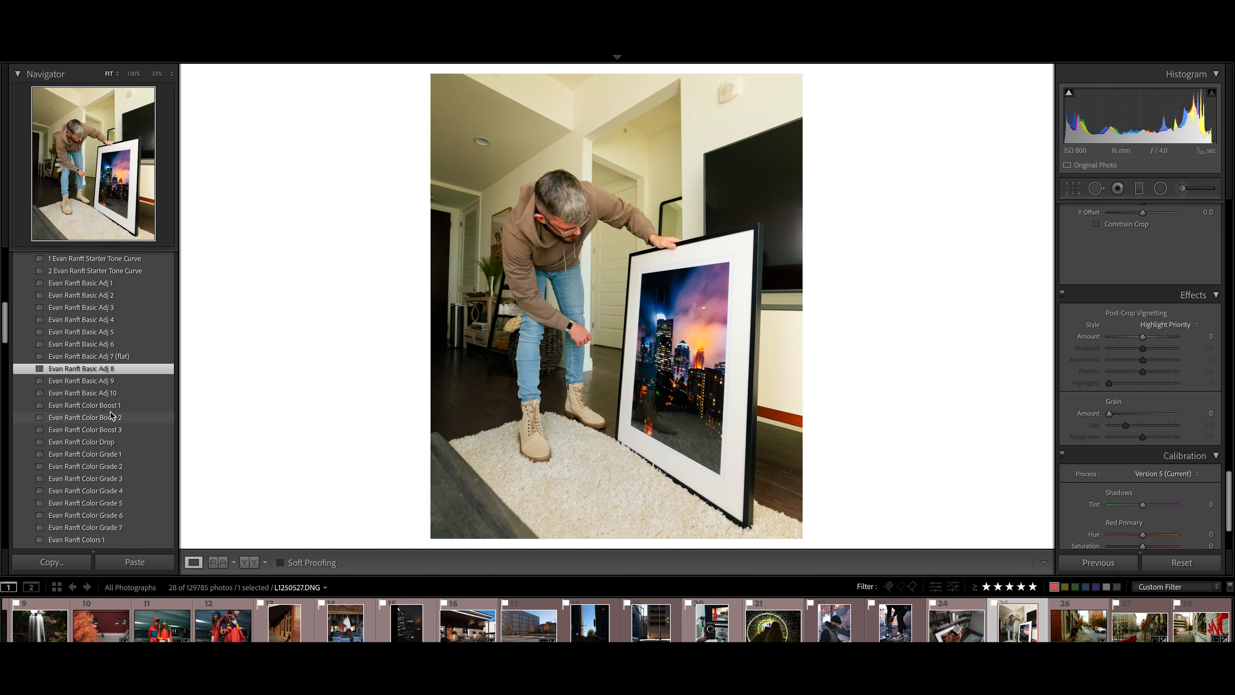
{"action": "scroll", "coordinate": [111, 411], "scroll_direction": "down", "scroll_amount": 3}
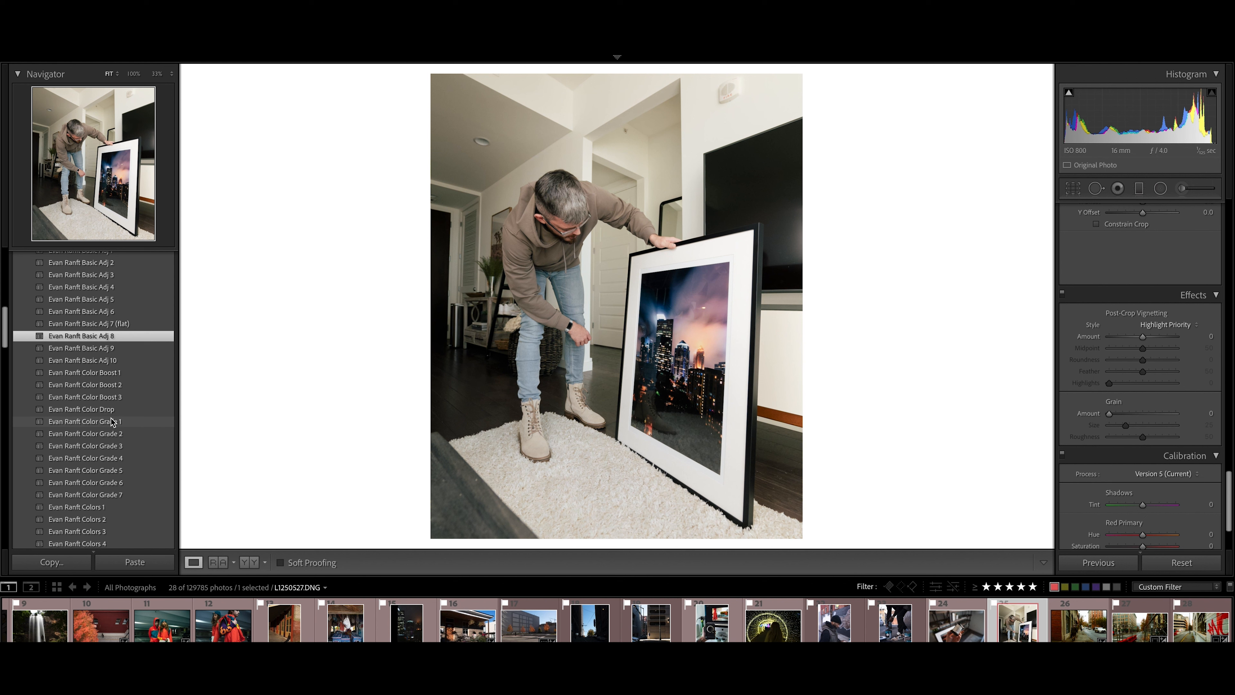
{"action": "scroll", "coordinate": [113, 430], "scroll_direction": "down", "scroll_amount": 3}
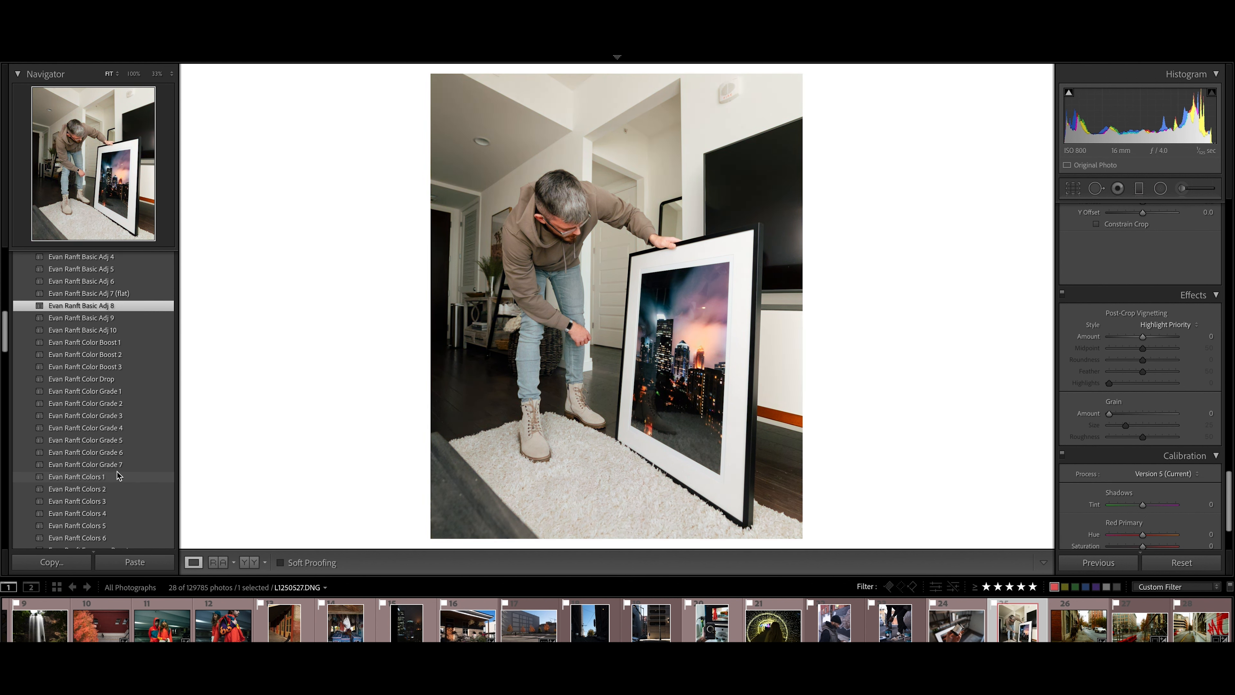
{"action": "scroll", "coordinate": [117, 476], "scroll_direction": "down", "scroll_amount": 2}
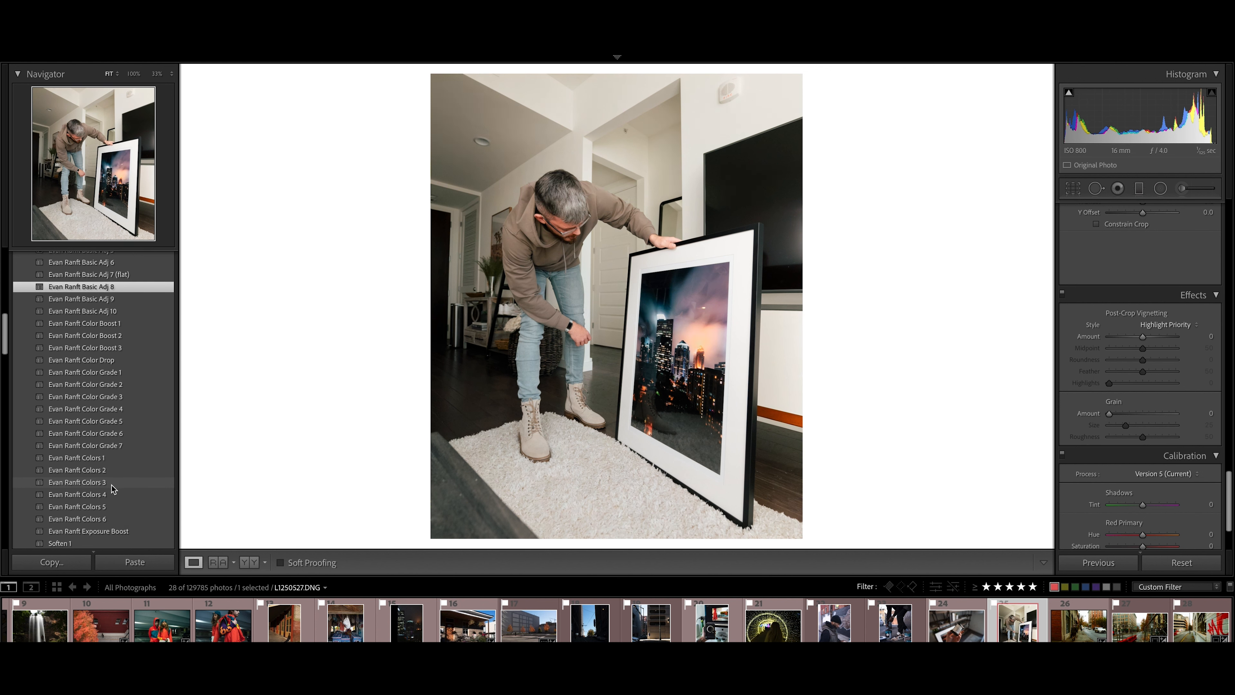
{"action": "scroll", "coordinate": [114, 474], "scroll_direction": "down", "scroll_amount": 2}
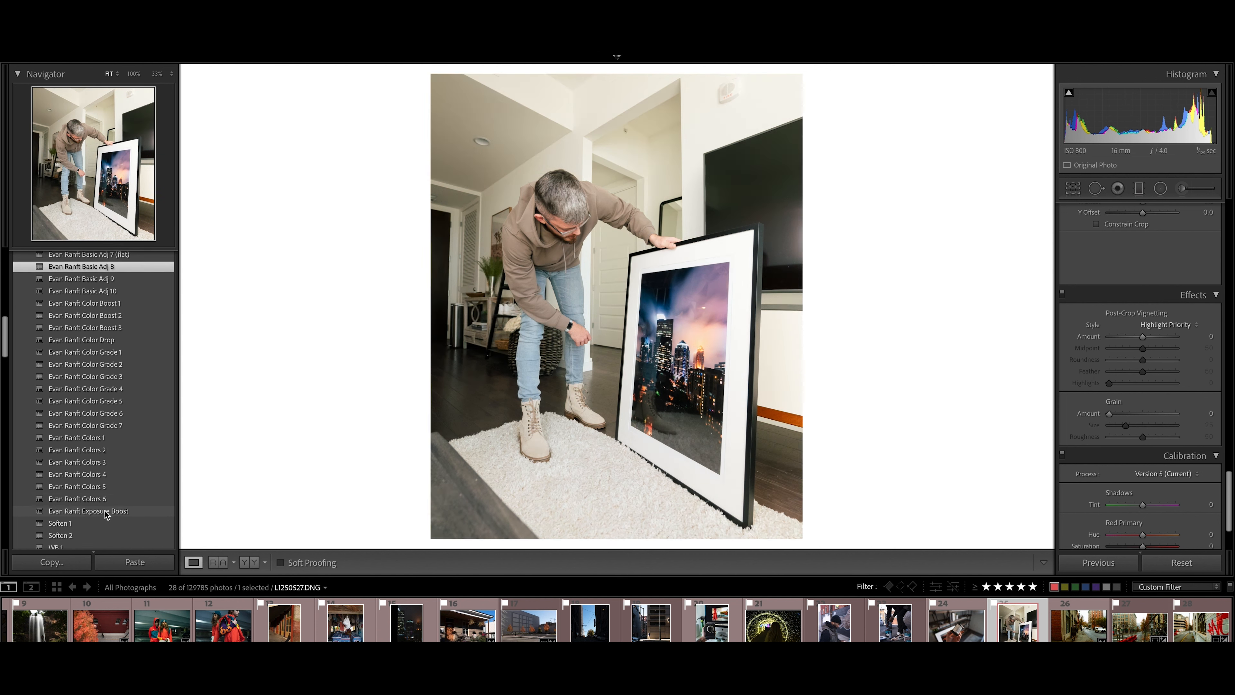
{"action": "left_click", "coordinate": [106, 499]}
Apply the Soften 2 and WB 3 presets to the framed print photo
{"action": "scroll", "coordinate": [105, 499], "scroll_direction": "down", "scroll_amount": 5}
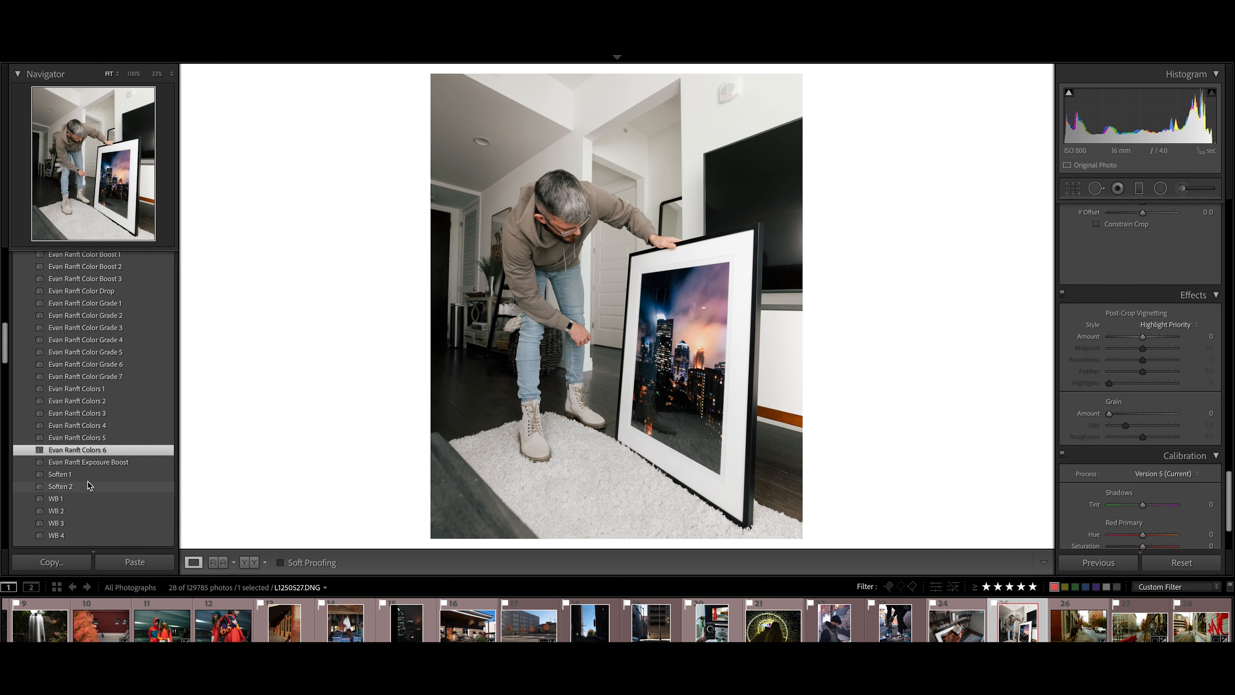
{"action": "scroll", "coordinate": [1148, 317], "scroll_direction": "up", "scroll_amount": 15}
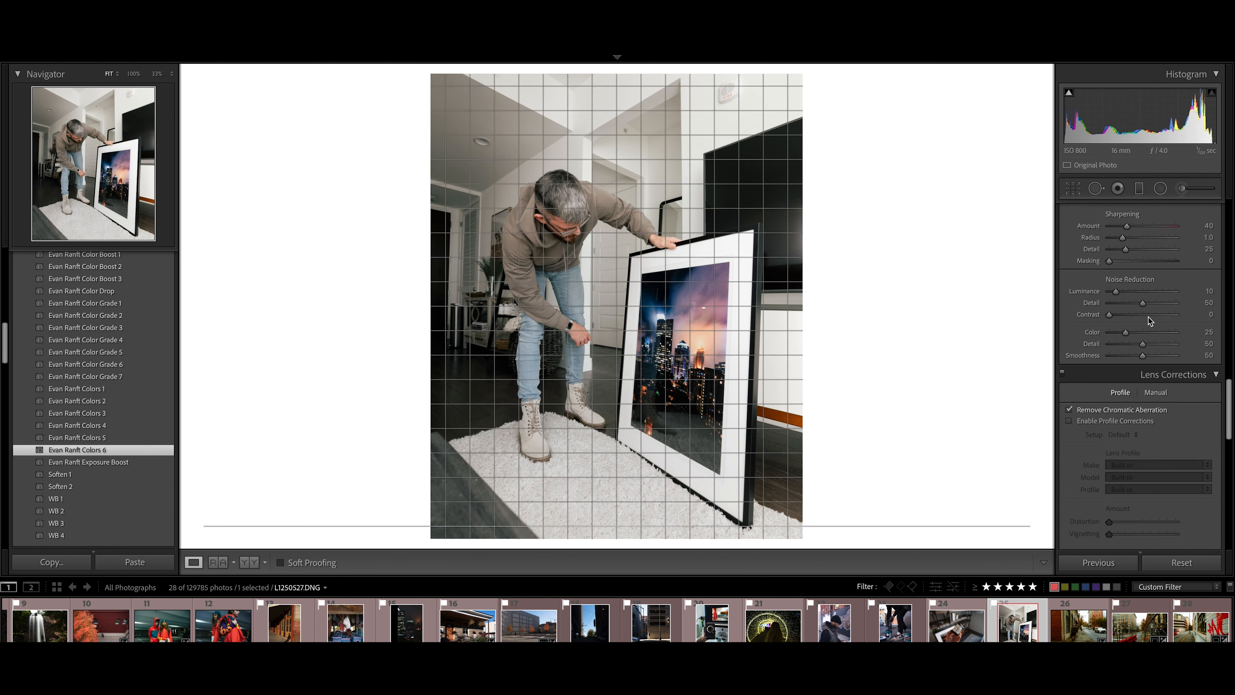
{"action": "scroll", "coordinate": [1148, 316], "scroll_direction": "down", "scroll_amount": 1}
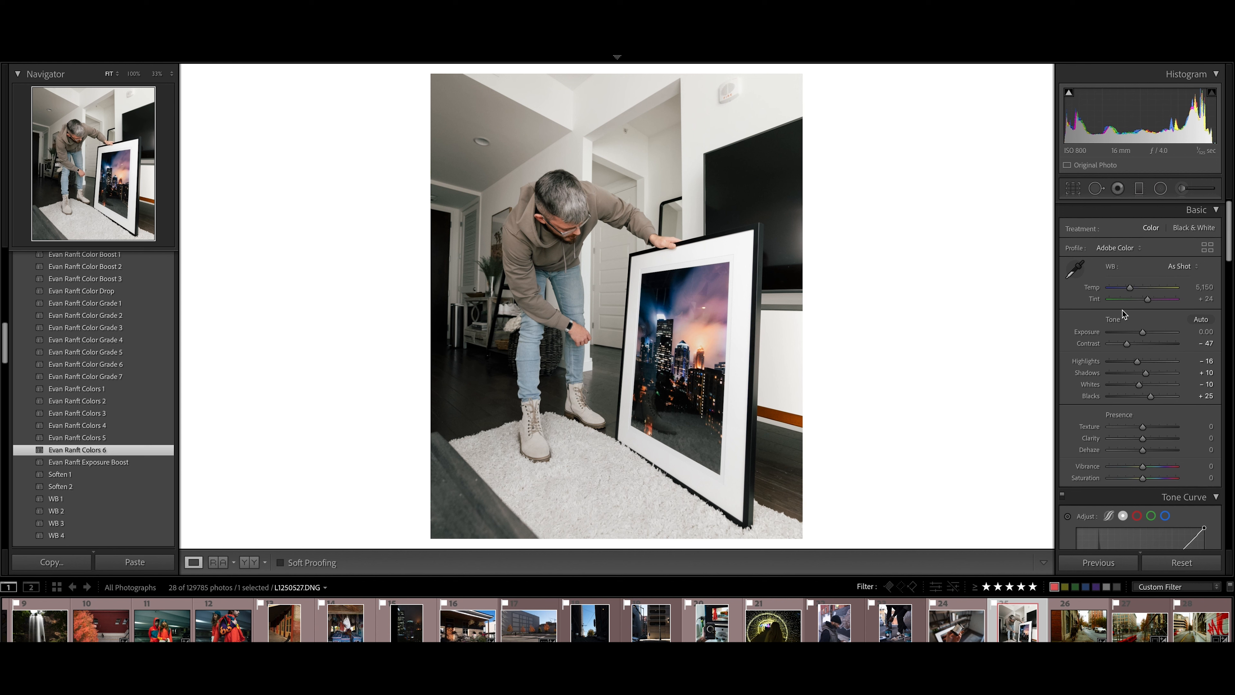
{"action": "left_click", "coordinate": [104, 486]}
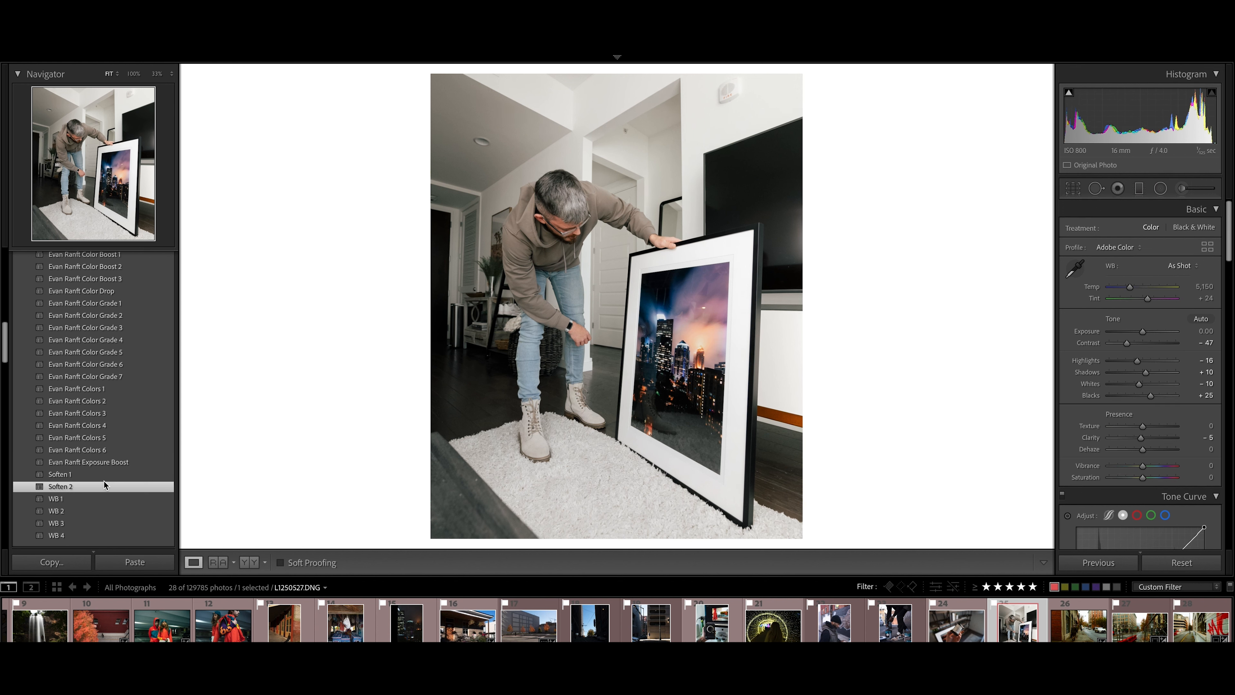
{"action": "scroll", "coordinate": [105, 480], "scroll_direction": "down", "scroll_amount": 1}
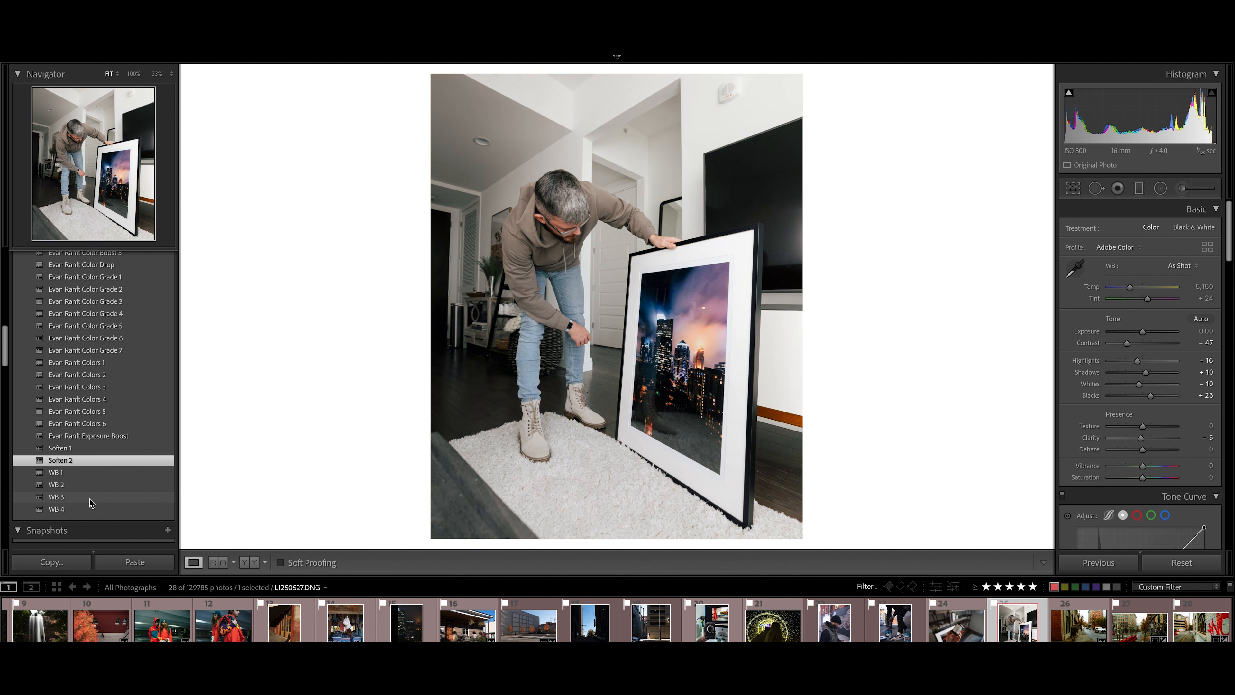
{"action": "left_click", "coordinate": [88, 498]}
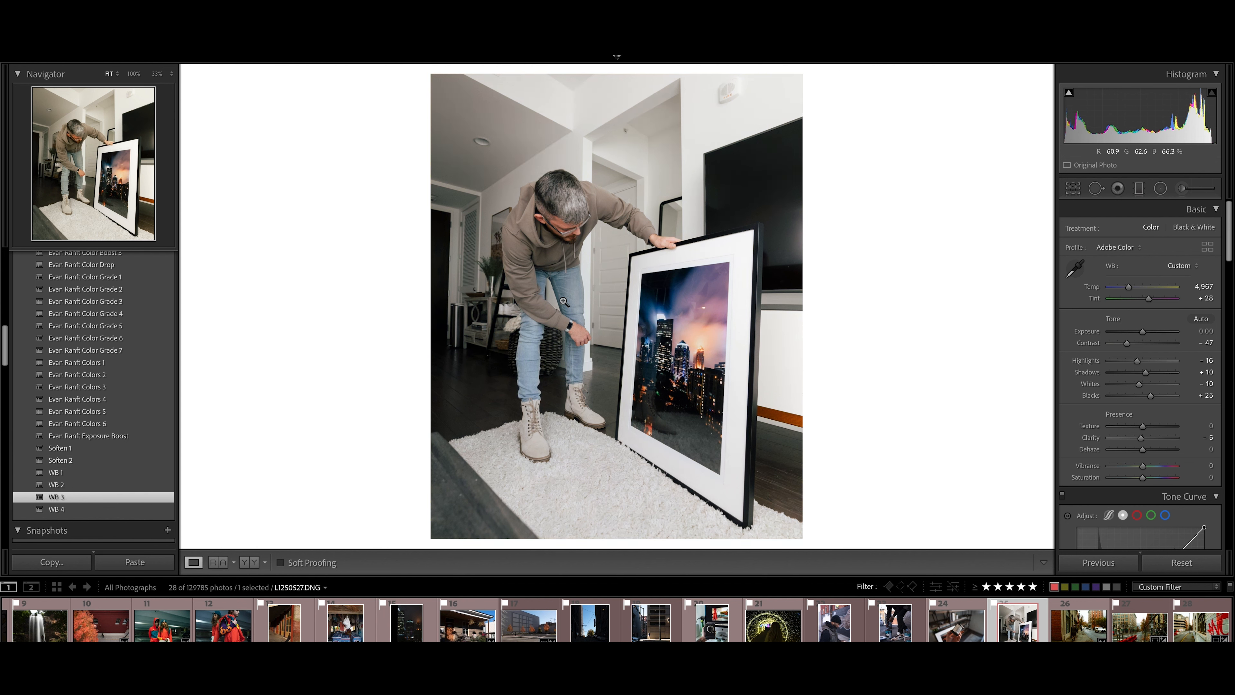
Reset Contrast to 0, and set Shadows to +31 and Vibrance to +50
{"action": "double_click", "coordinate": [1148, 347]}
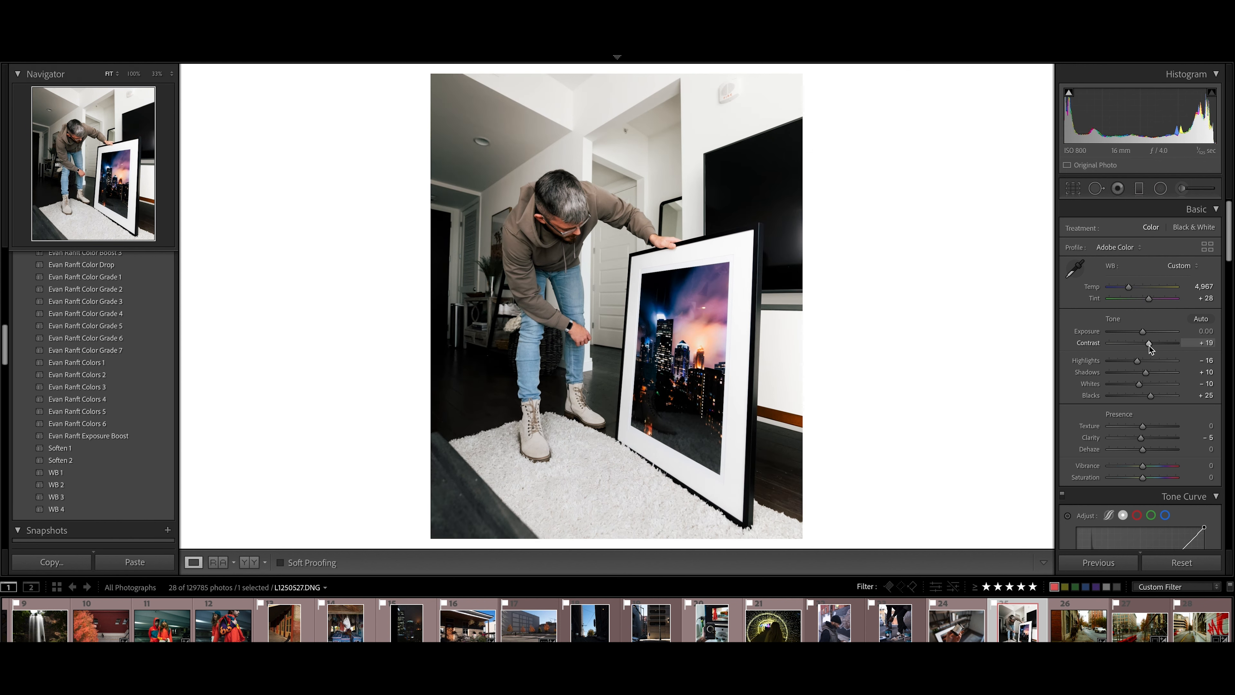
{"action": "left_click", "coordinate": [1158, 372]}
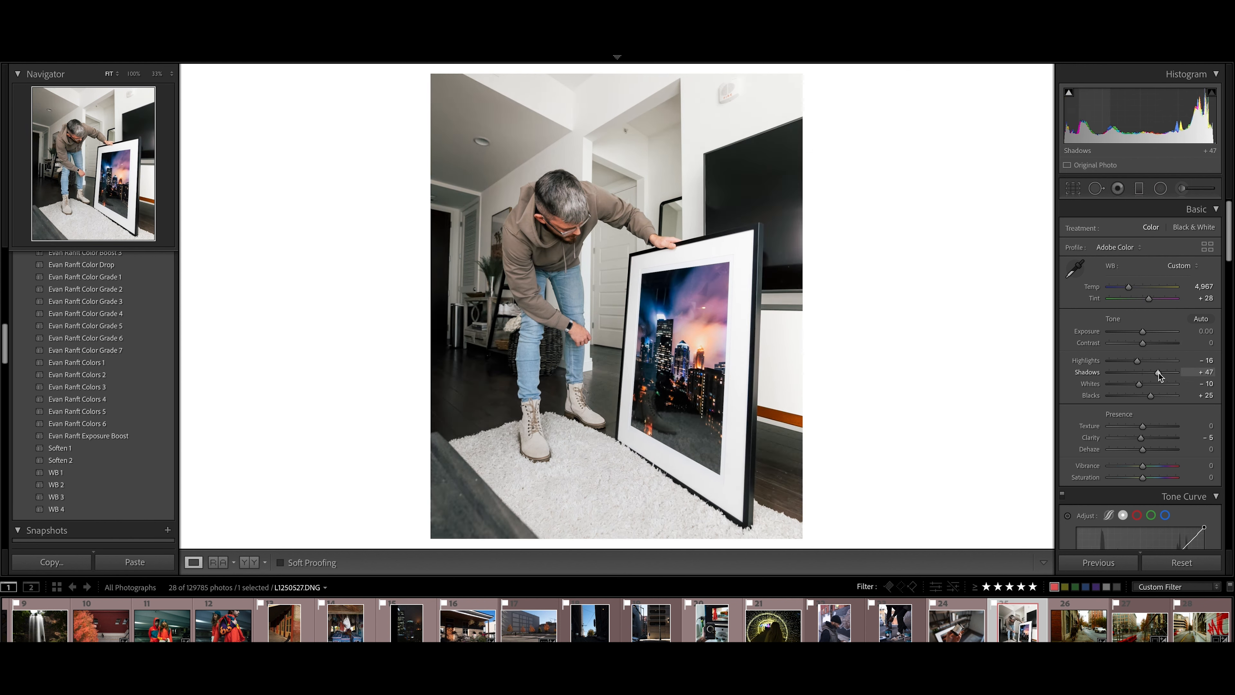
{"action": "left_click_drag", "start_coordinate": [1155, 372], "coordinate": [1152, 373]}
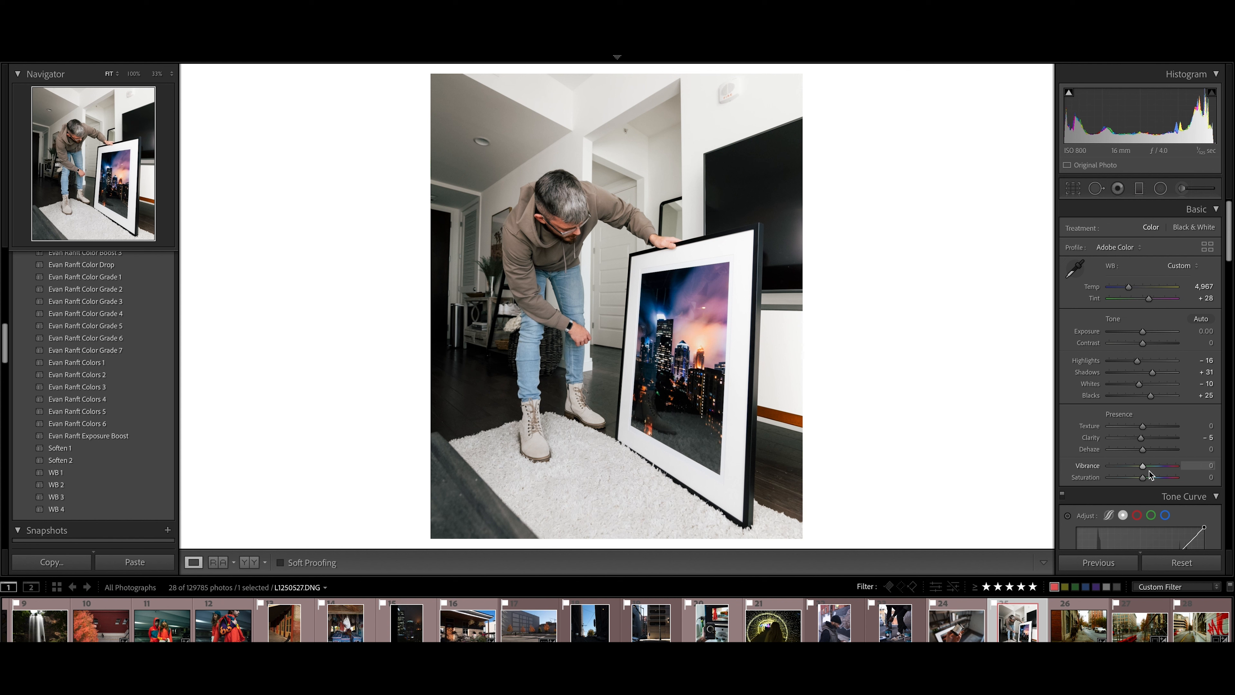
{"action": "left_click_drag", "start_coordinate": [1146, 467], "coordinate": [1162, 468]}
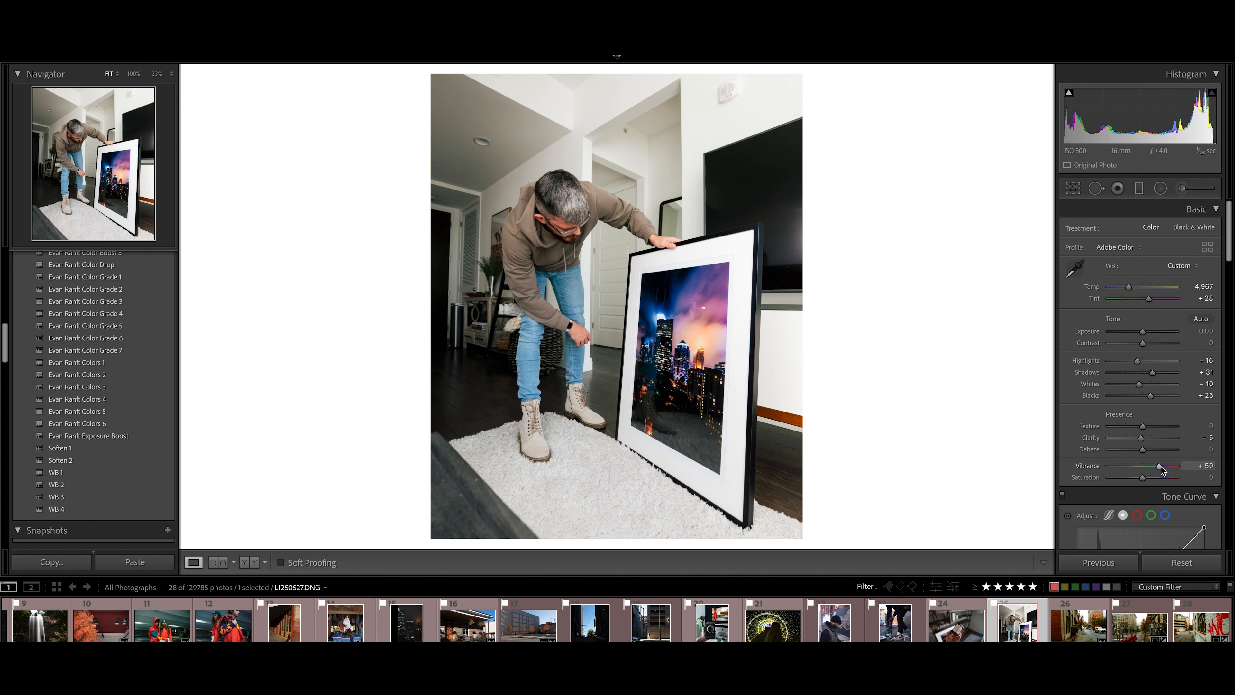
Open the photo of the hand-held camera lens and apply the 1 Starter Tone Curve preset
{"action": "left_click", "coordinate": [954, 625]}
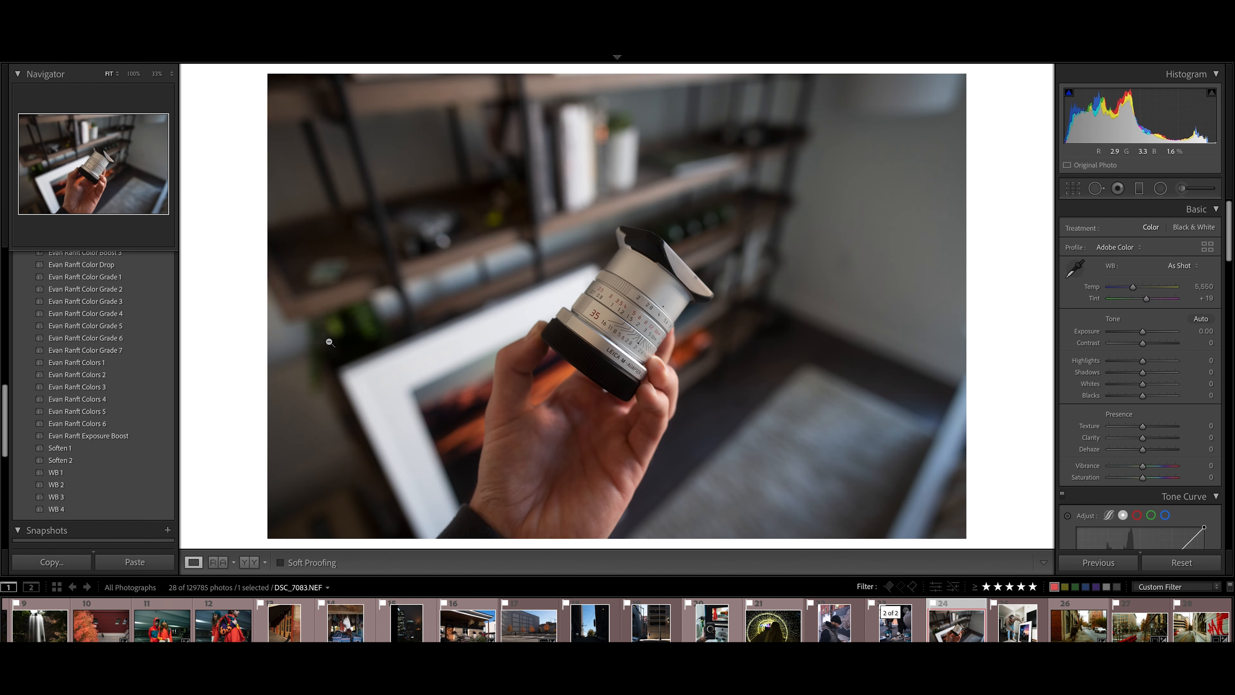
{"action": "scroll", "coordinate": [146, 341], "scroll_direction": "up", "scroll_amount": 7}
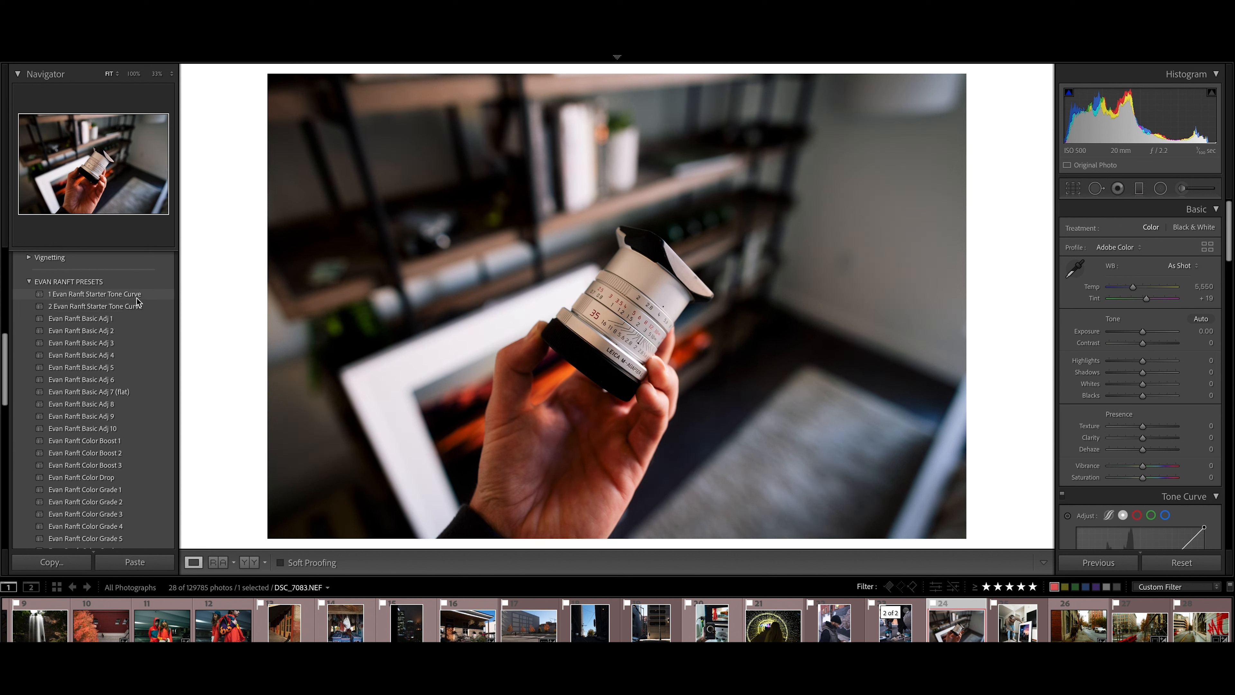
{"action": "left_click", "coordinate": [136, 297]}
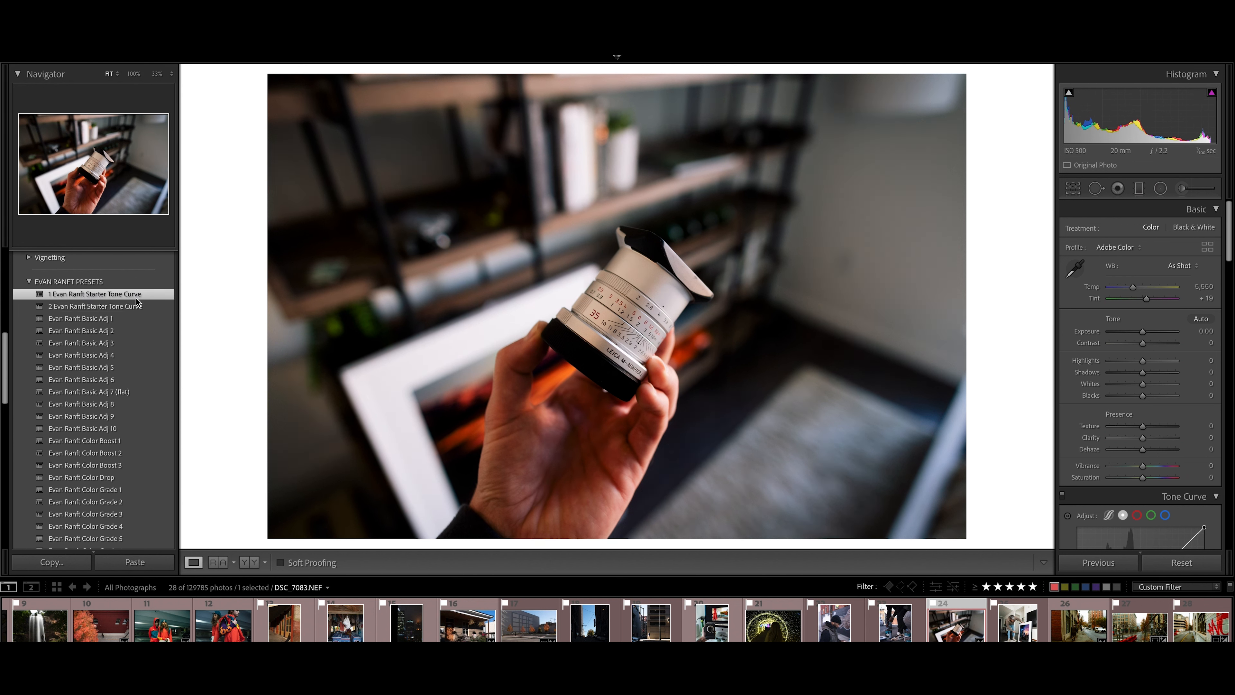
Try the Basic Adj 2 and Basic Adj 7 (flat) presets on the lens photo, with Contrast at −39 on the flat one
{"action": "left_click", "coordinate": [121, 333]}
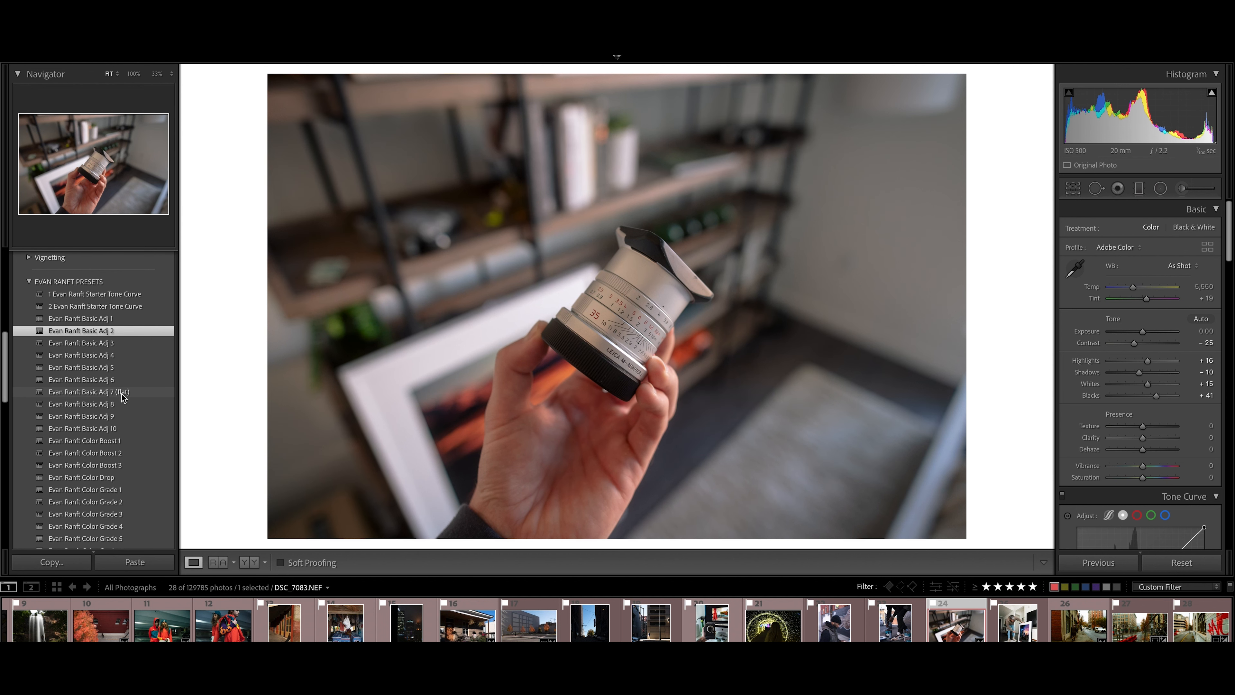
{"action": "left_click", "coordinate": [123, 393]}
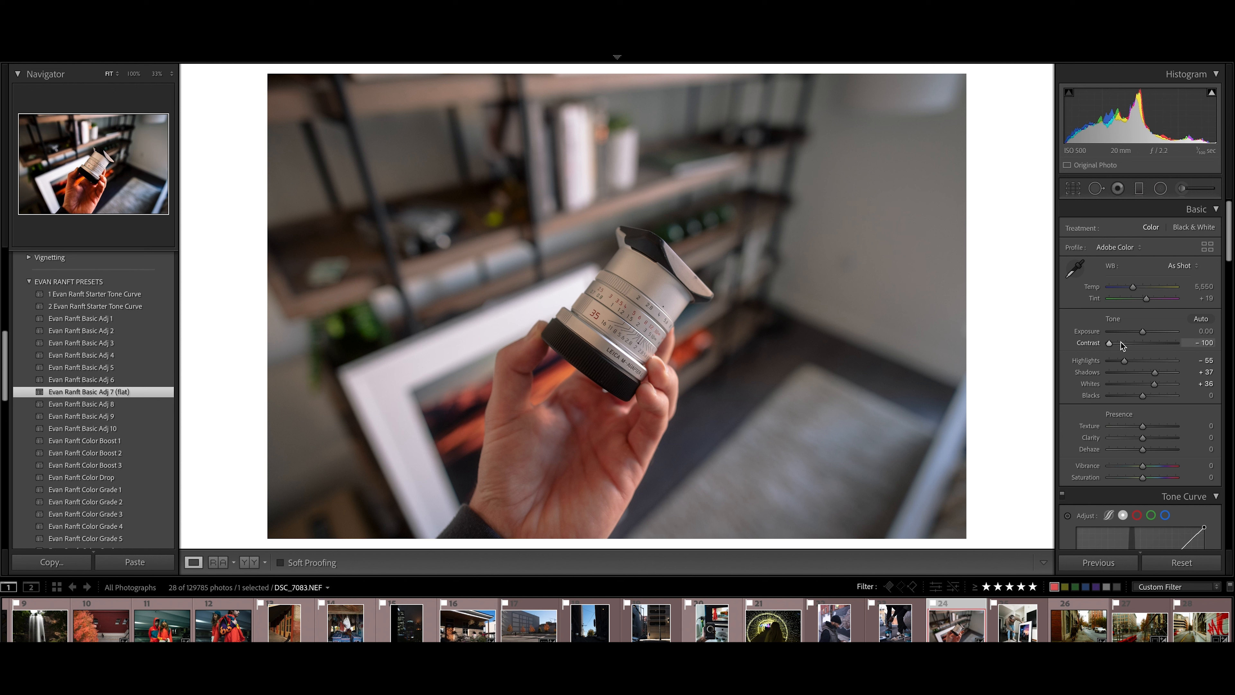
{"action": "left_click_drag", "start_coordinate": [1110, 344], "coordinate": [1131, 343]}
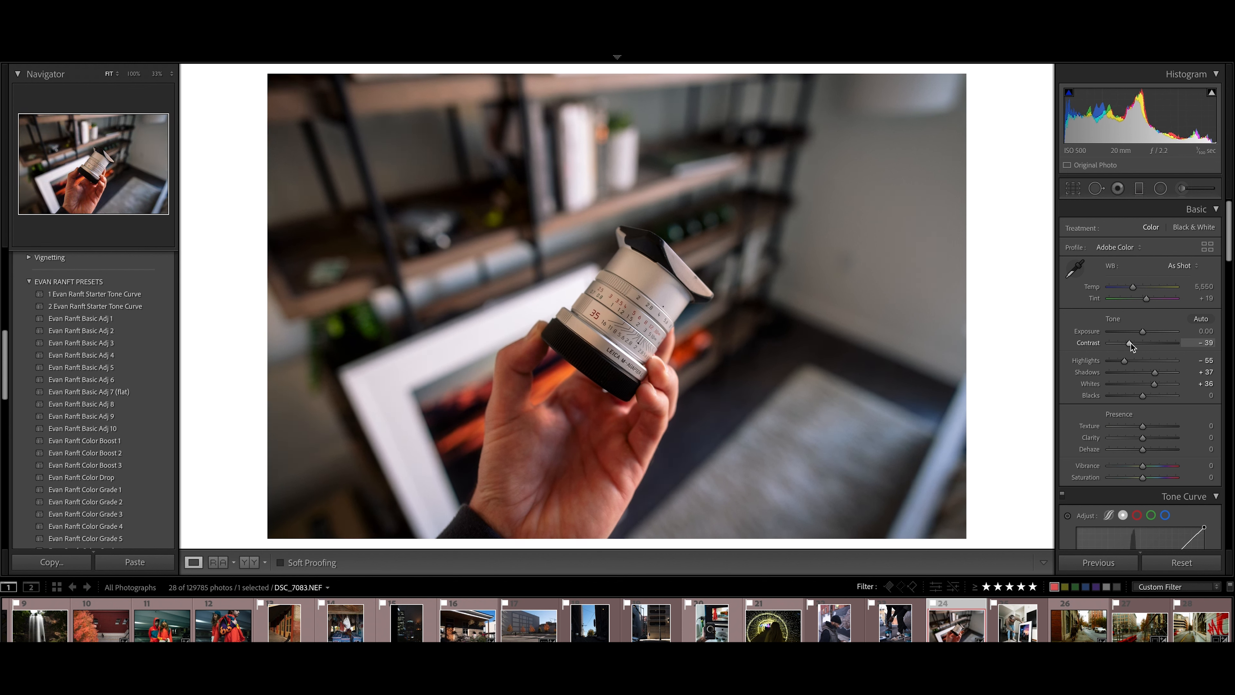
Apply the Basic Adj 2 and Color Boost 3 presets to the lens photo
{"action": "left_click", "coordinate": [83, 332]}
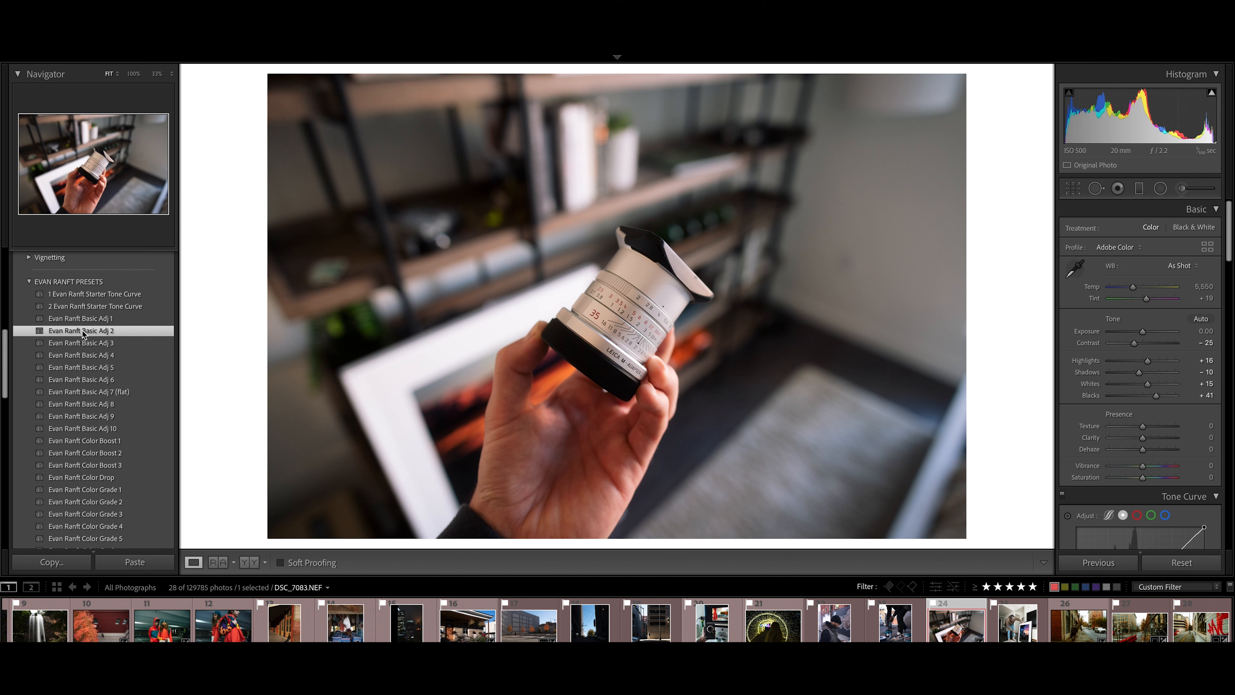
{"action": "scroll", "coordinate": [127, 414], "scroll_direction": "down", "scroll_amount": 1}
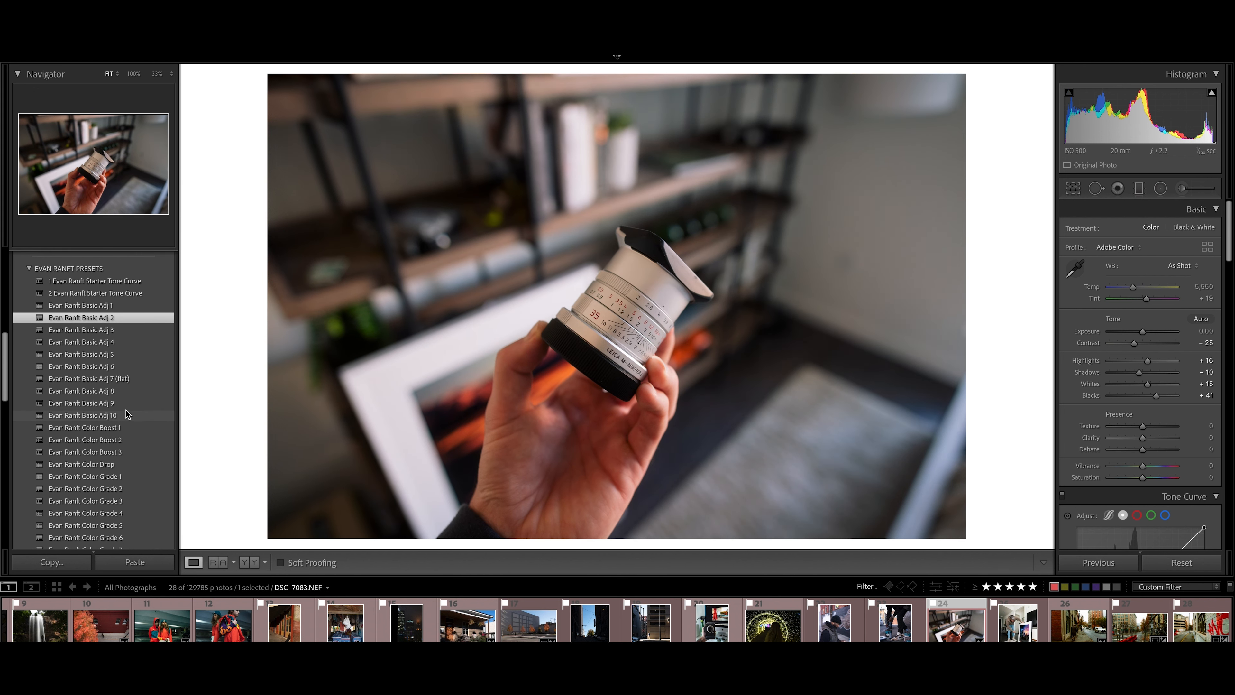
{"action": "scroll", "coordinate": [126, 442], "scroll_direction": "down", "scroll_amount": 1}
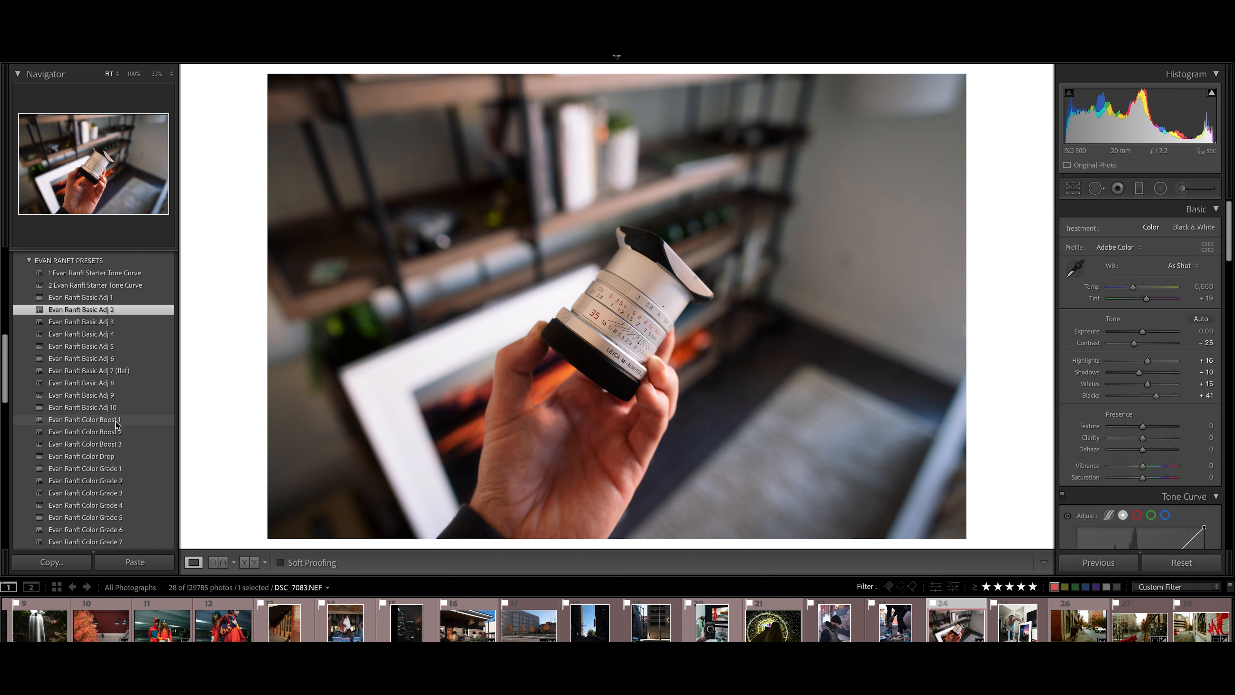
{"action": "left_click", "coordinate": [118, 443]}
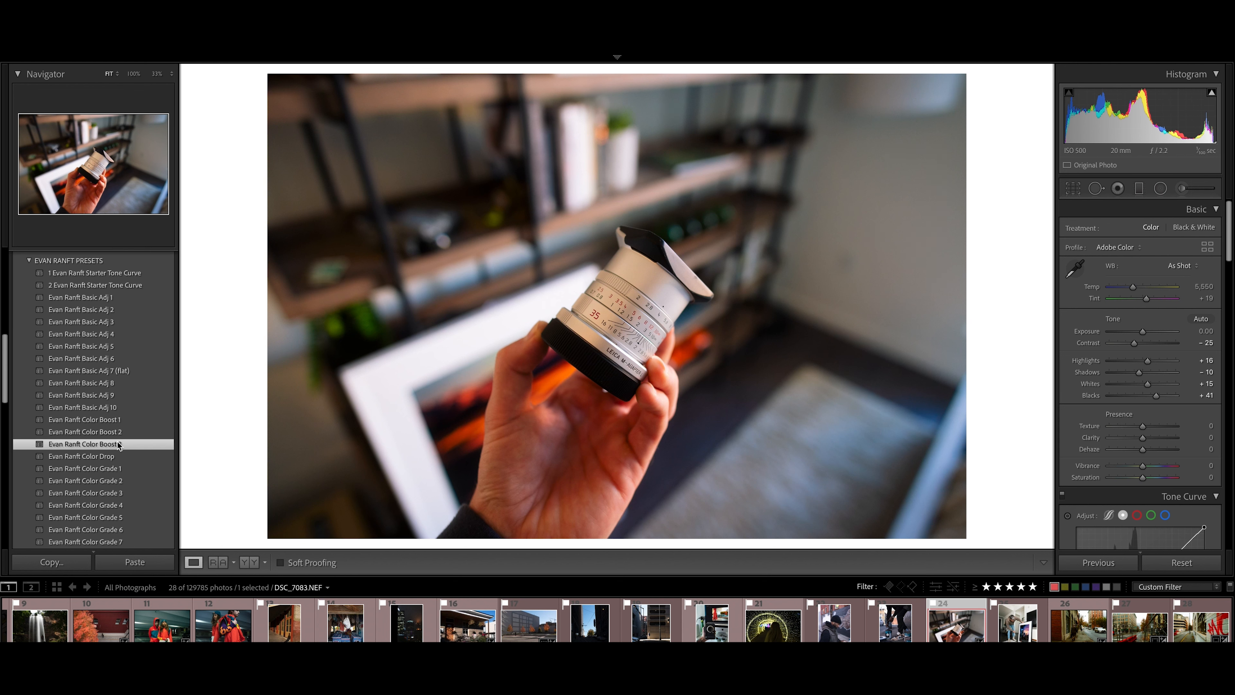
Preview the color grade and colors presets on the lens photo and apply Colors 6
{"action": "scroll", "coordinate": [121, 445], "scroll_direction": "down", "scroll_amount": 1}
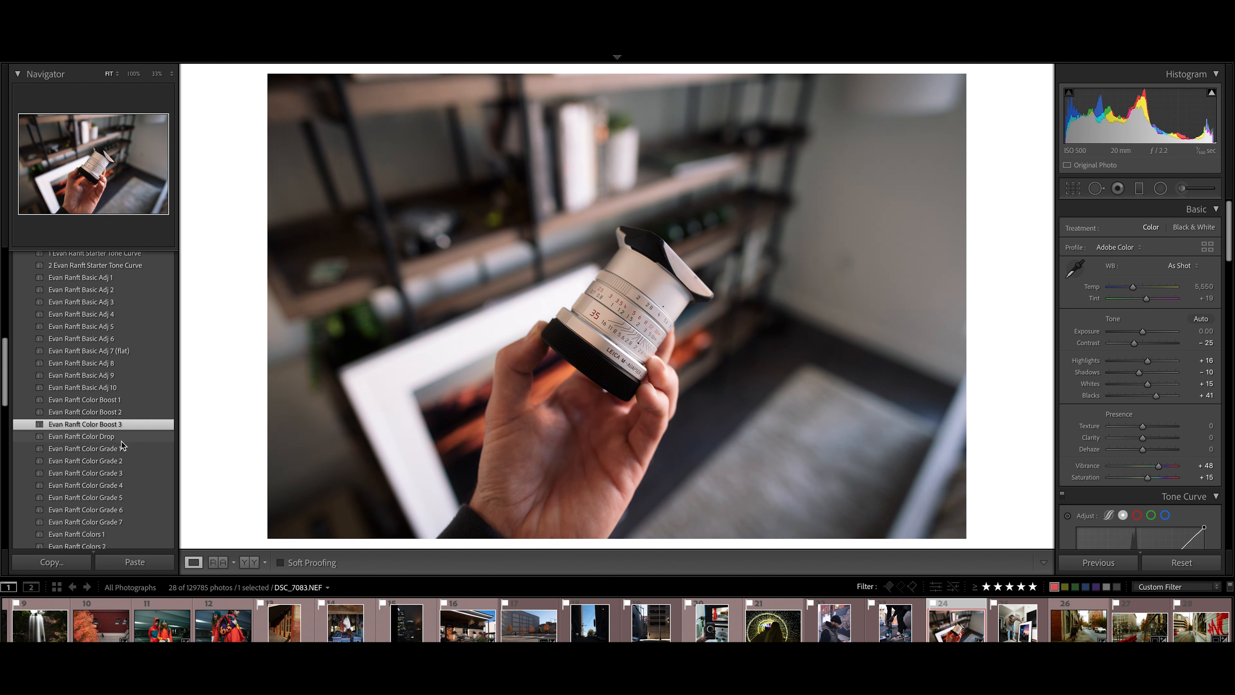
{"action": "scroll", "coordinate": [119, 455], "scroll_direction": "down", "scroll_amount": 5}
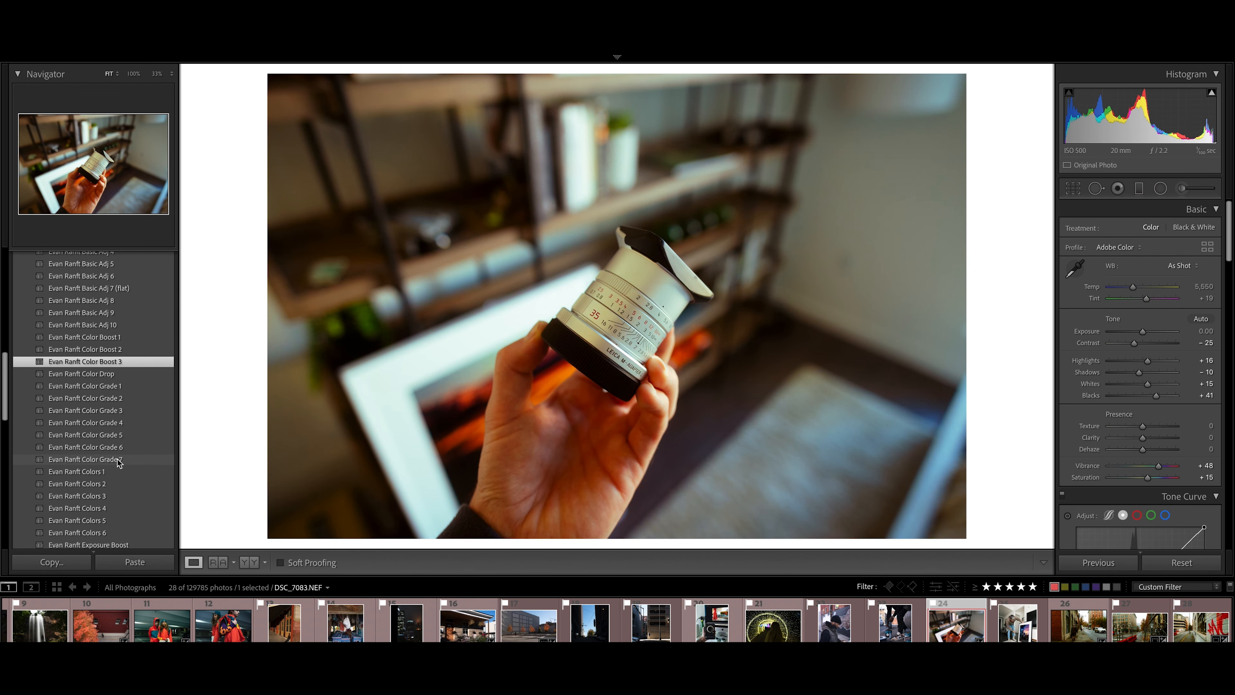
{"action": "scroll", "coordinate": [118, 462], "scroll_direction": "down", "scroll_amount": 2}
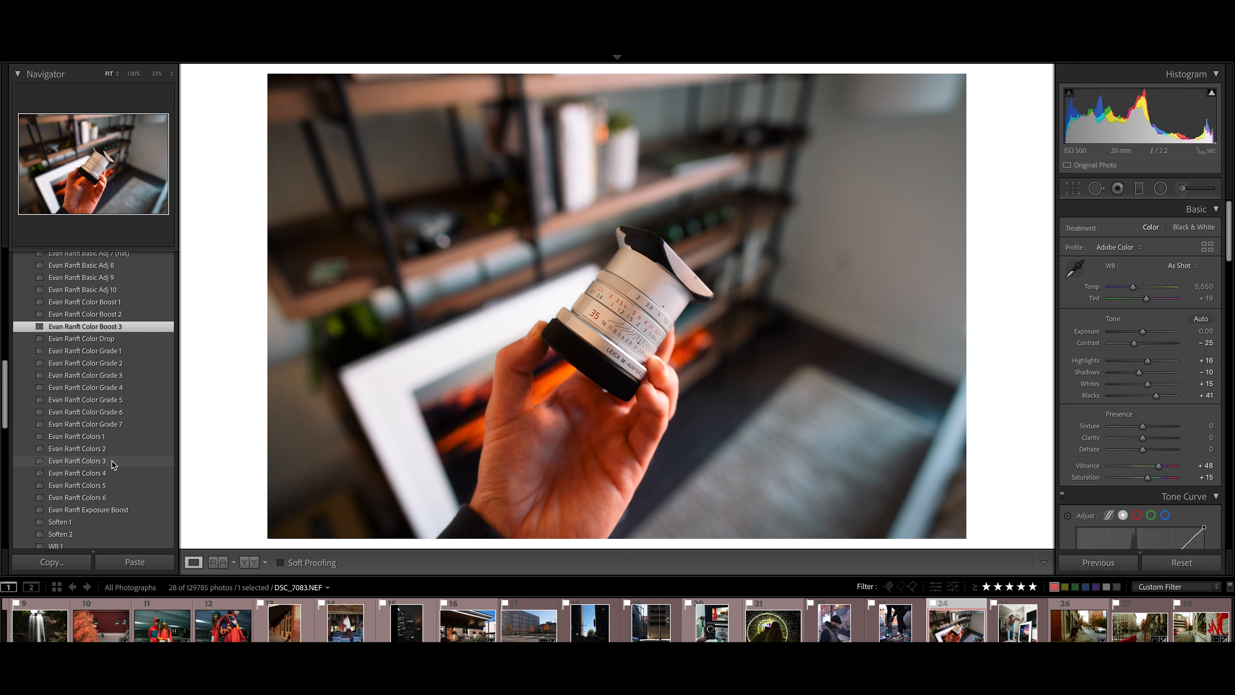
{"action": "scroll", "coordinate": [111, 462], "scroll_direction": "down", "scroll_amount": 1}
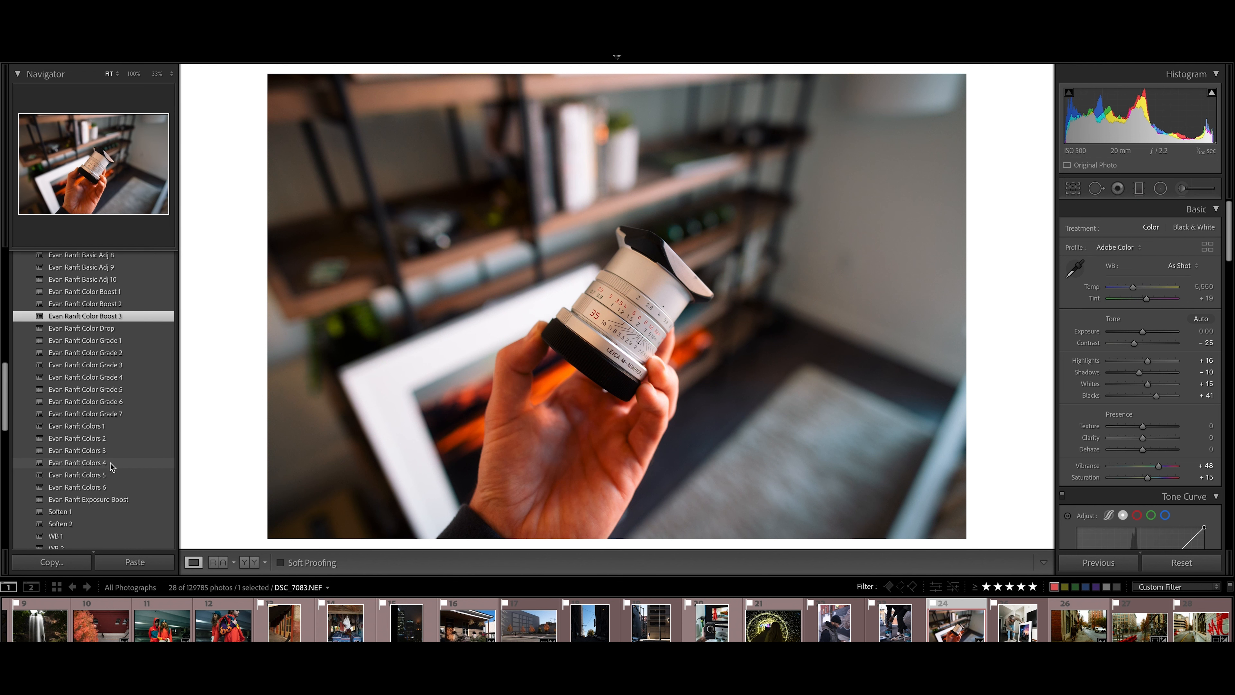
{"action": "left_click", "coordinate": [103, 484]}
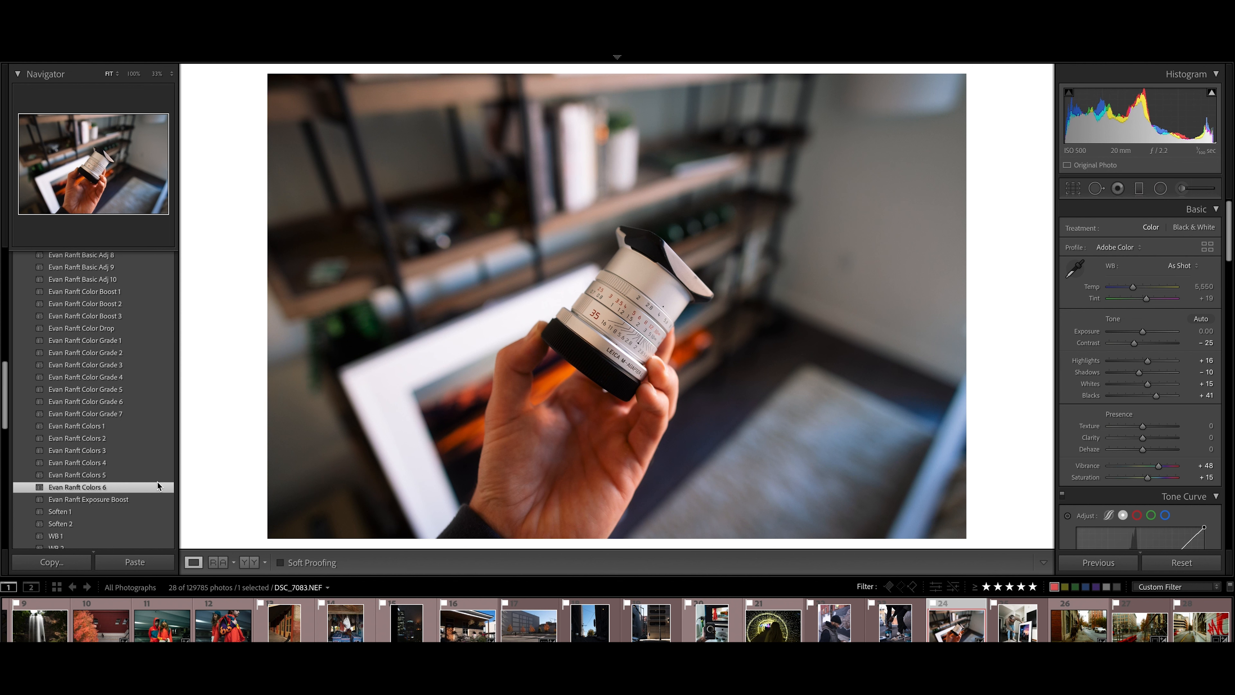
Add the Soften 2 and WB 4 presets to the lens photo
{"action": "scroll", "coordinate": [155, 480], "scroll_direction": "down", "scroll_amount": 3}
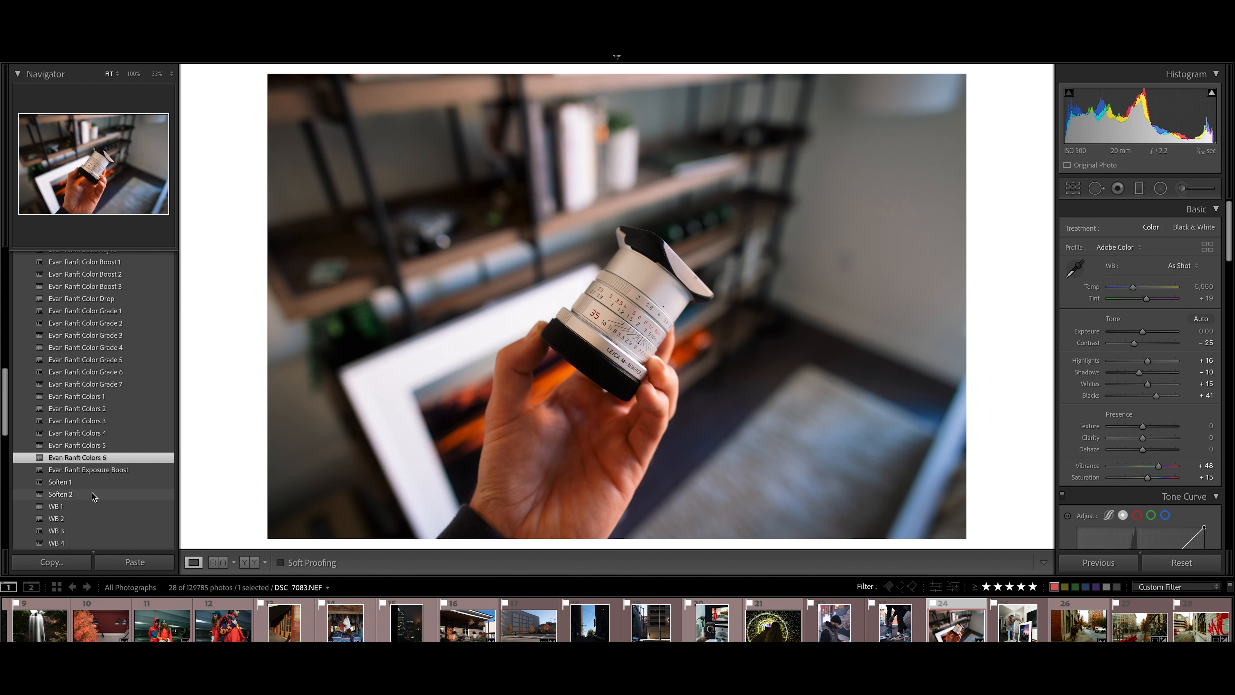
{"action": "left_click", "coordinate": [80, 493]}
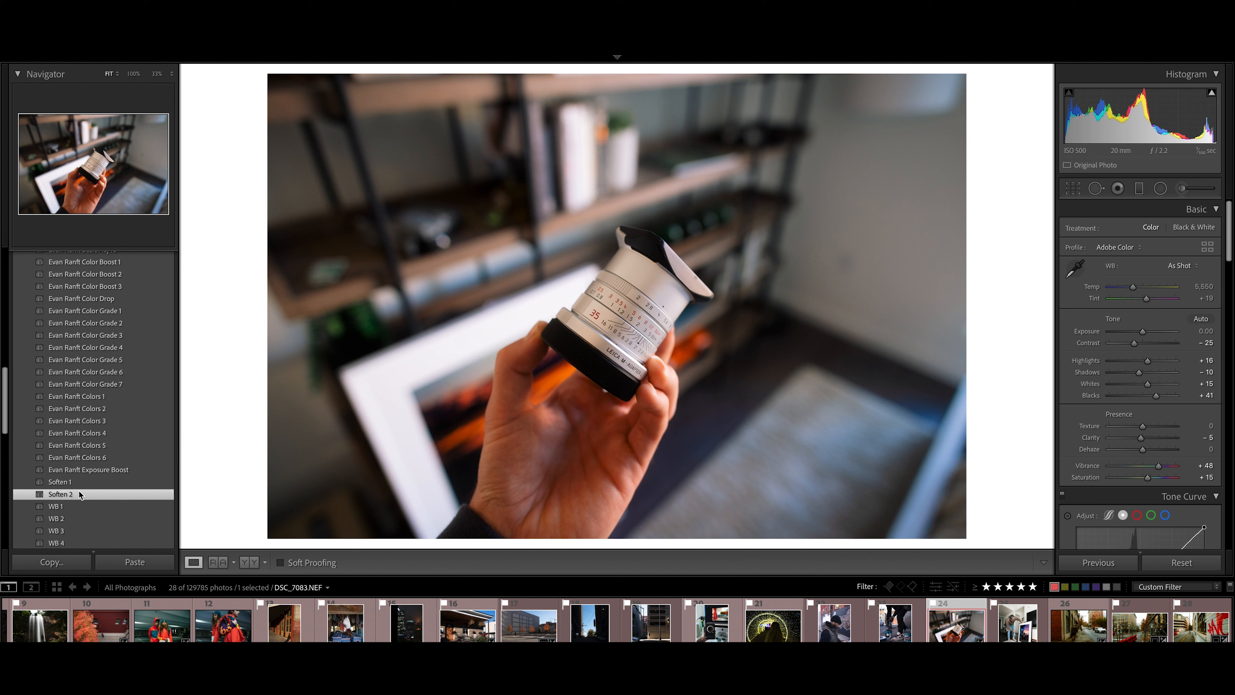
{"action": "scroll", "coordinate": [80, 493], "scroll_direction": "down", "scroll_amount": 3}
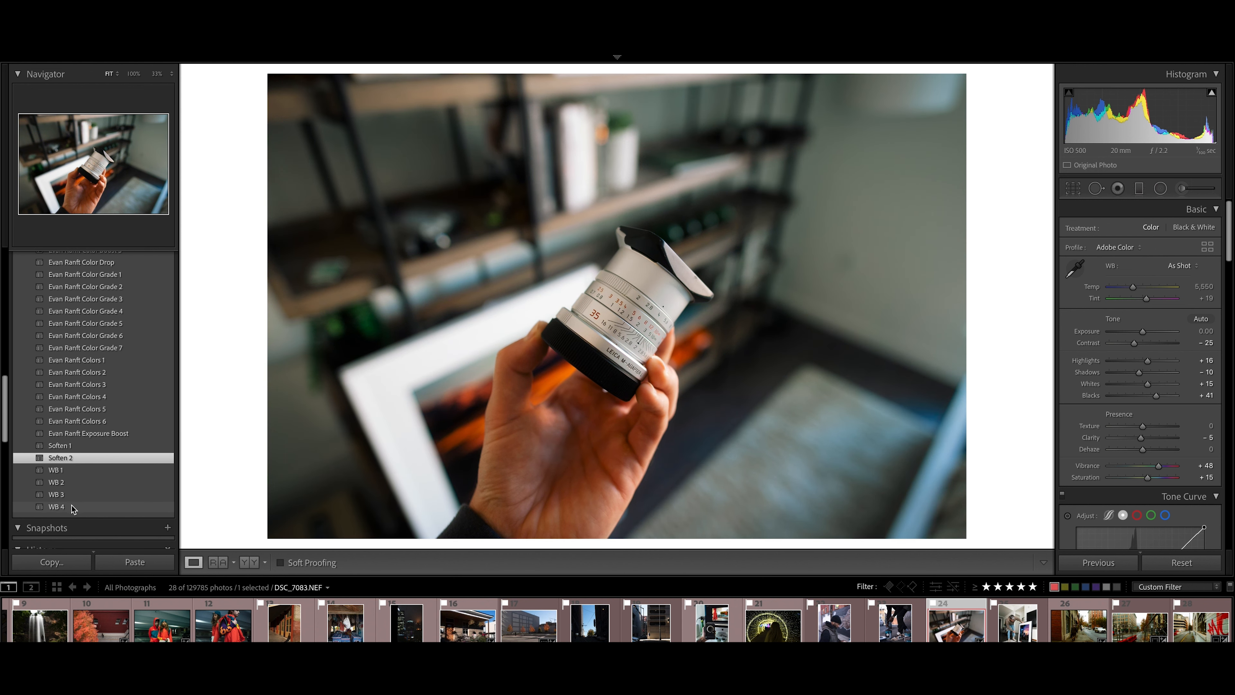
{"action": "left_click", "coordinate": [71, 506]}
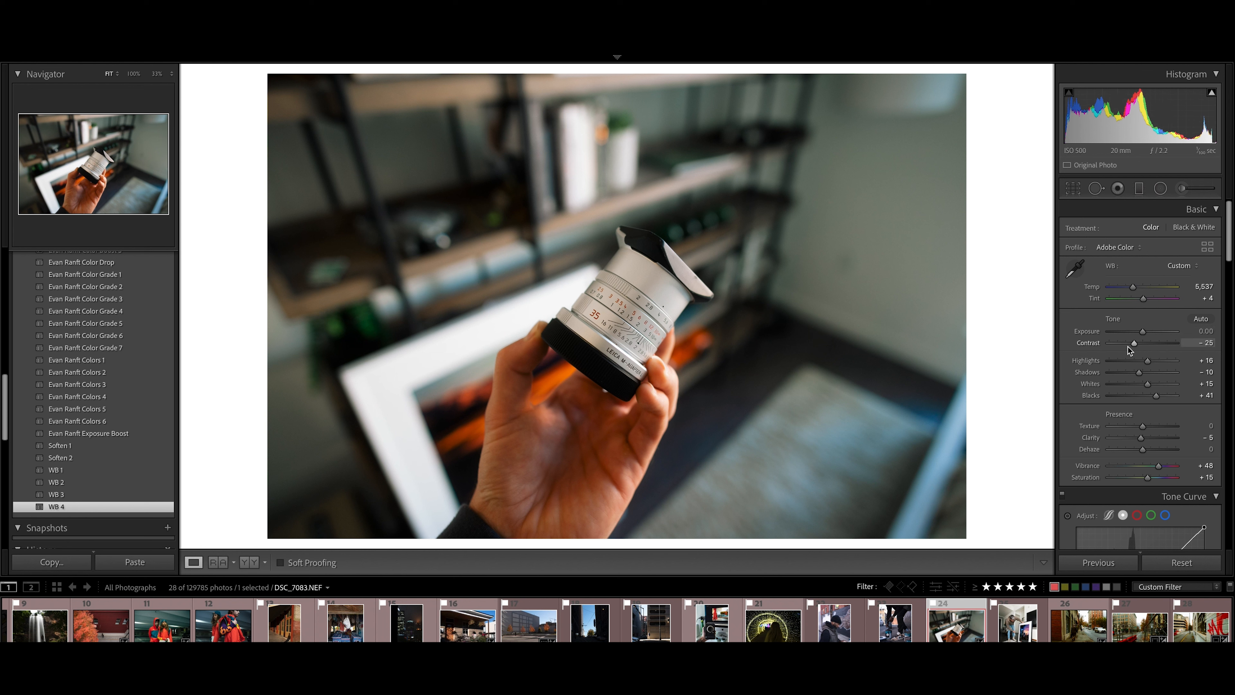
Try Highlights at −47 and Shadows at +56 on the lens photo, and undo both changes
{"action": "left_click", "coordinate": [1127, 360]}
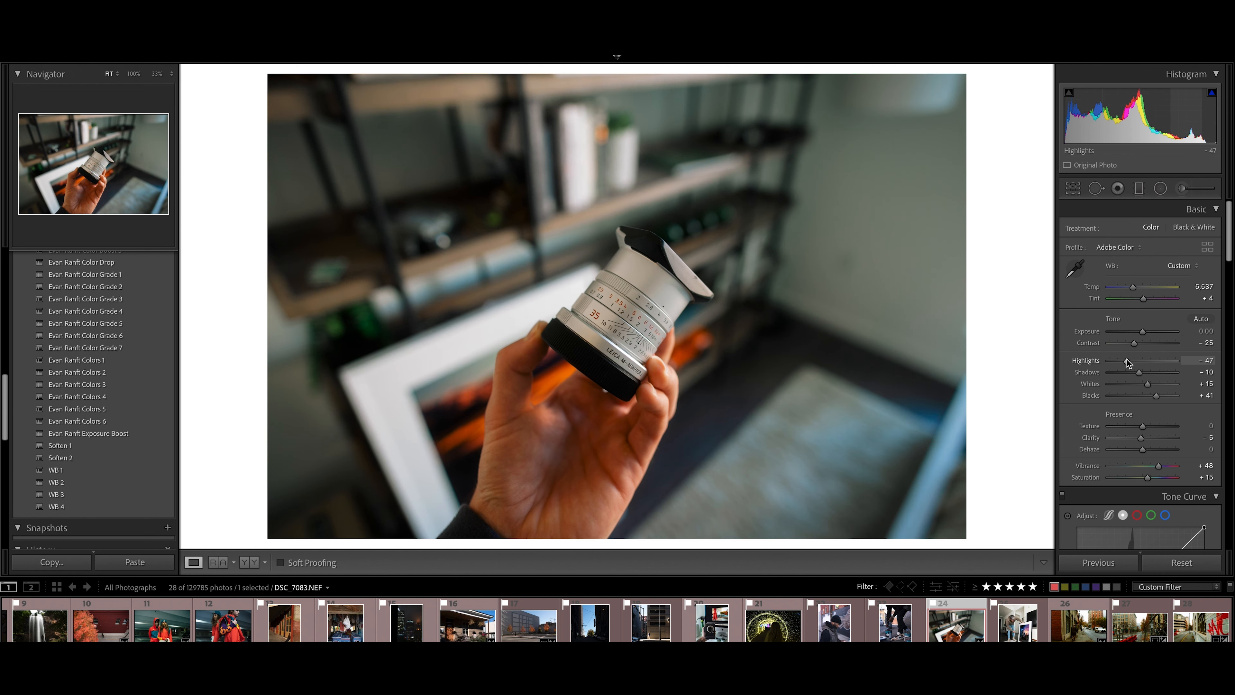
{"action": "left_click", "coordinate": [1162, 372]}
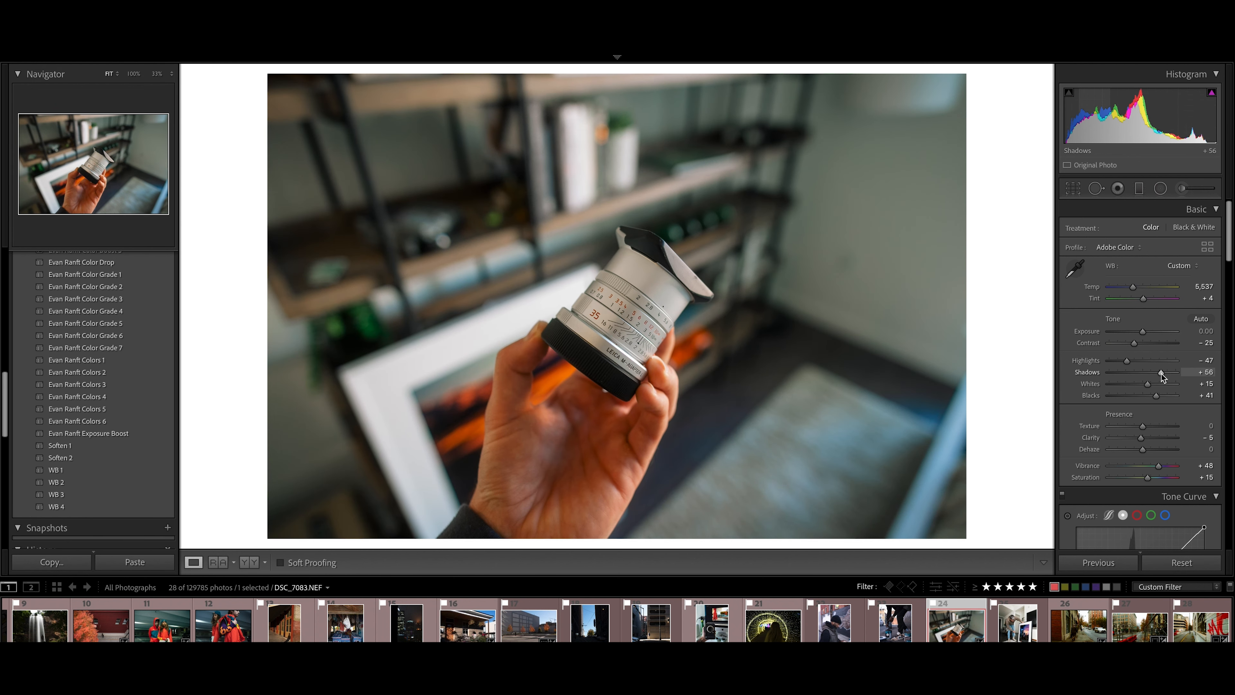
{"action": "key", "text": "ctrl+z"}
{"action": "key", "text": "ctrl+z"}
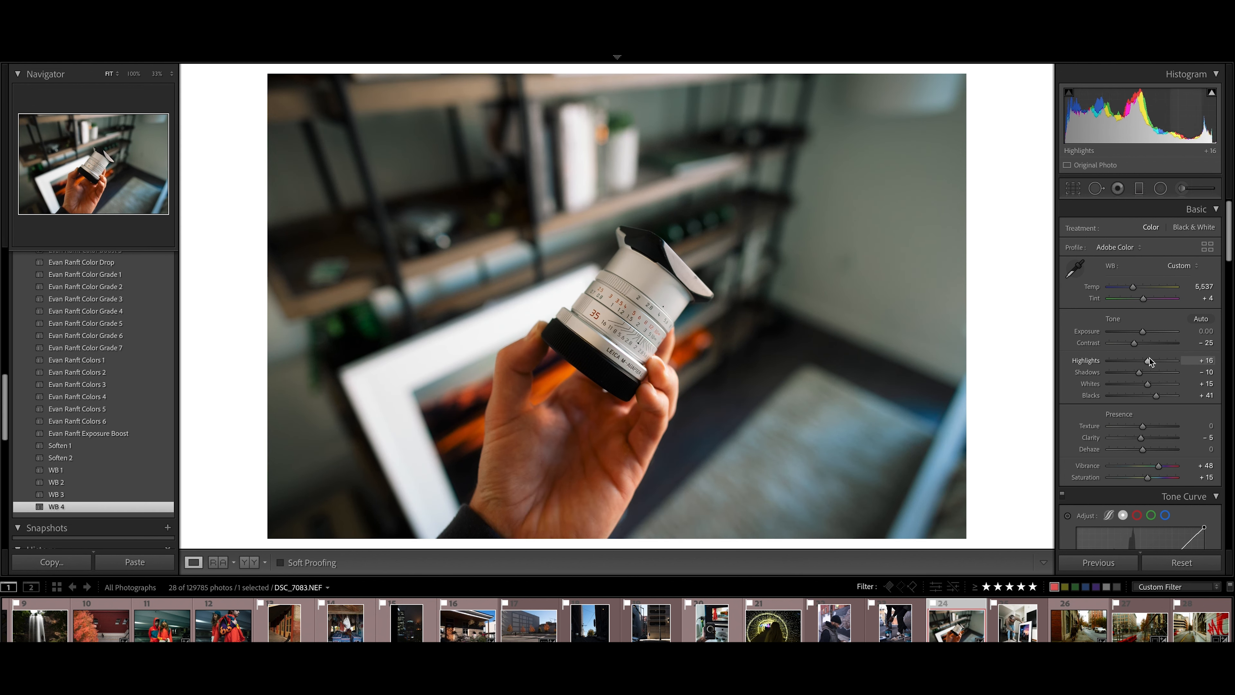
Set Highlights to +28, Contrast to −22 and Saturation to +17, and preview the color grade presets
{"action": "left_click_drag", "start_coordinate": [1149, 359], "coordinate": [1137, 344]}
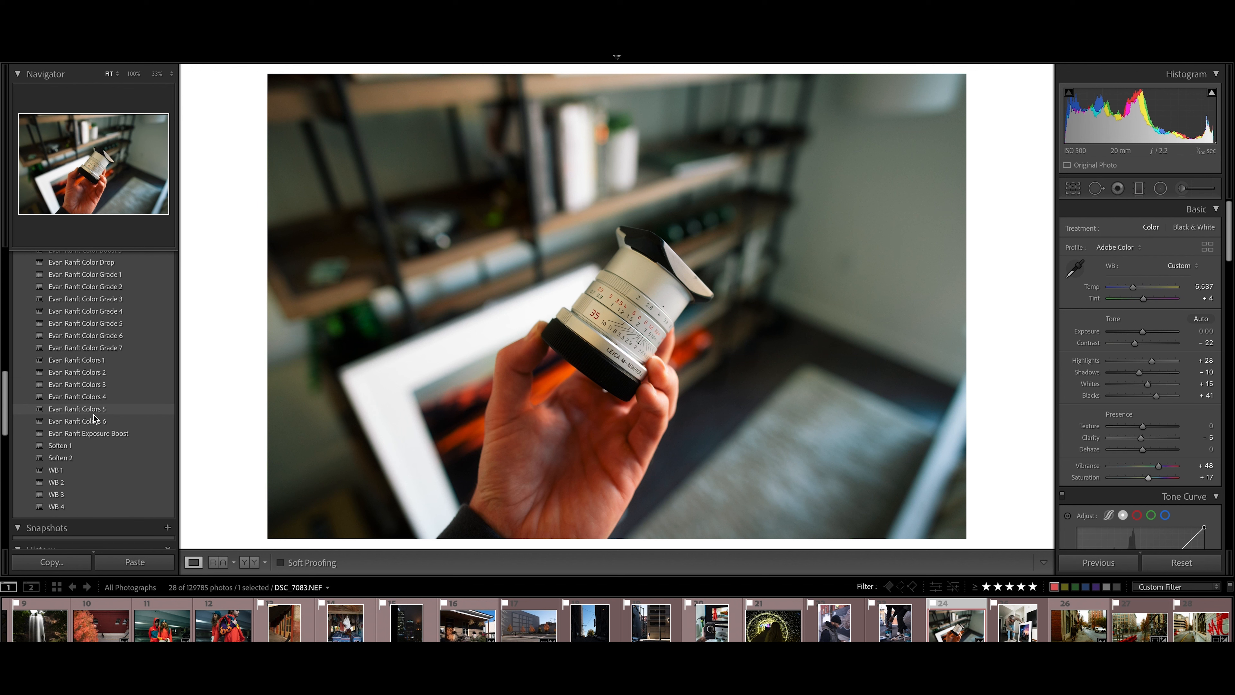
{"action": "scroll", "coordinate": [95, 379], "scroll_direction": "up", "scroll_amount": 1}
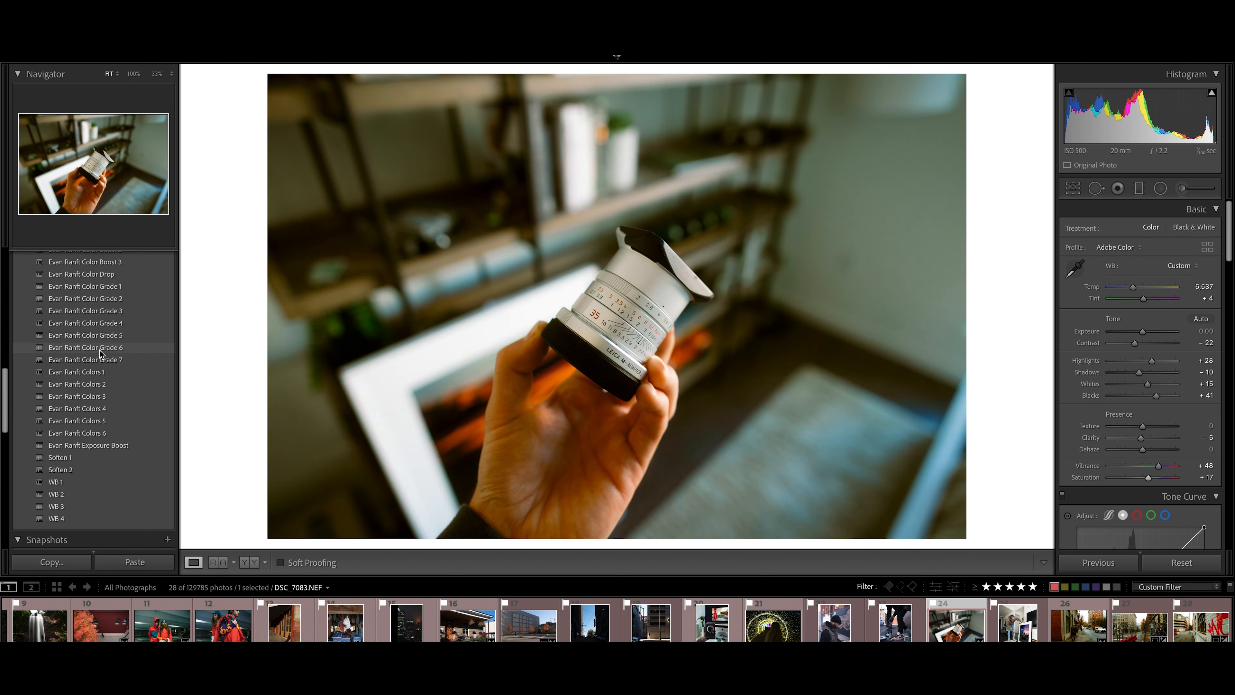
{"action": "scroll", "coordinate": [99, 339], "scroll_direction": "up", "scroll_amount": 1}
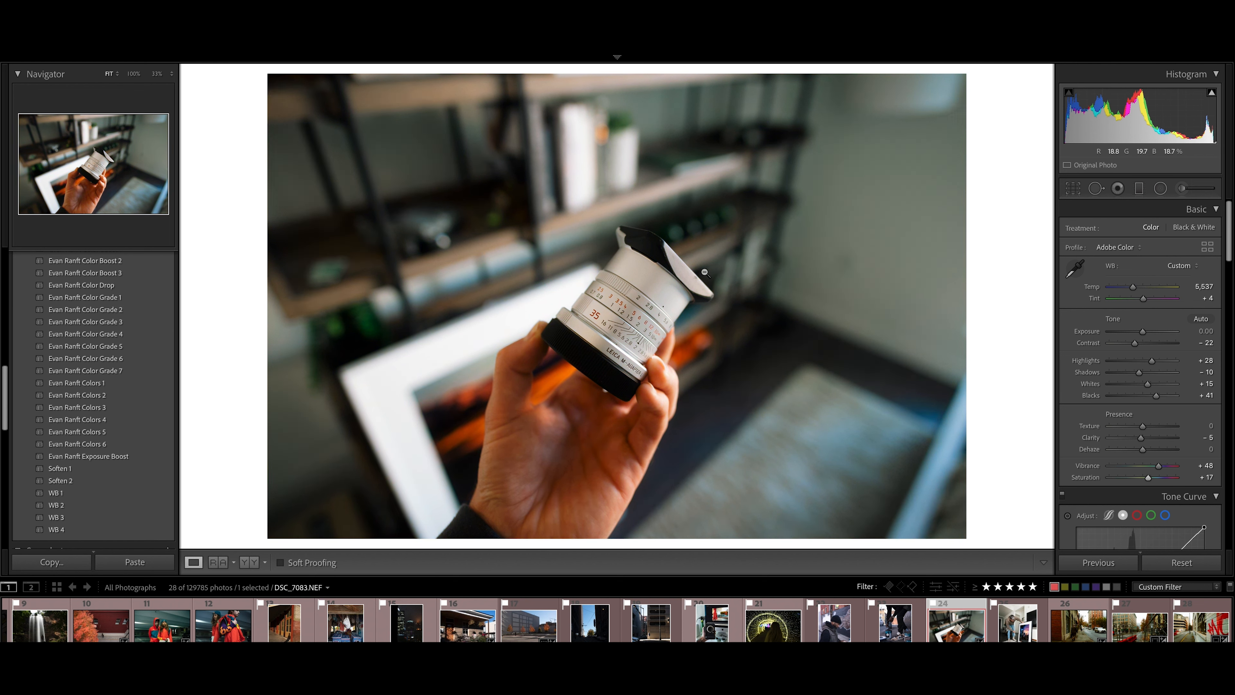
Compare the lens photo with its reset version, undo the reset, and fine-tune the Contrast
{"action": "left_click", "coordinate": [1172, 563]}
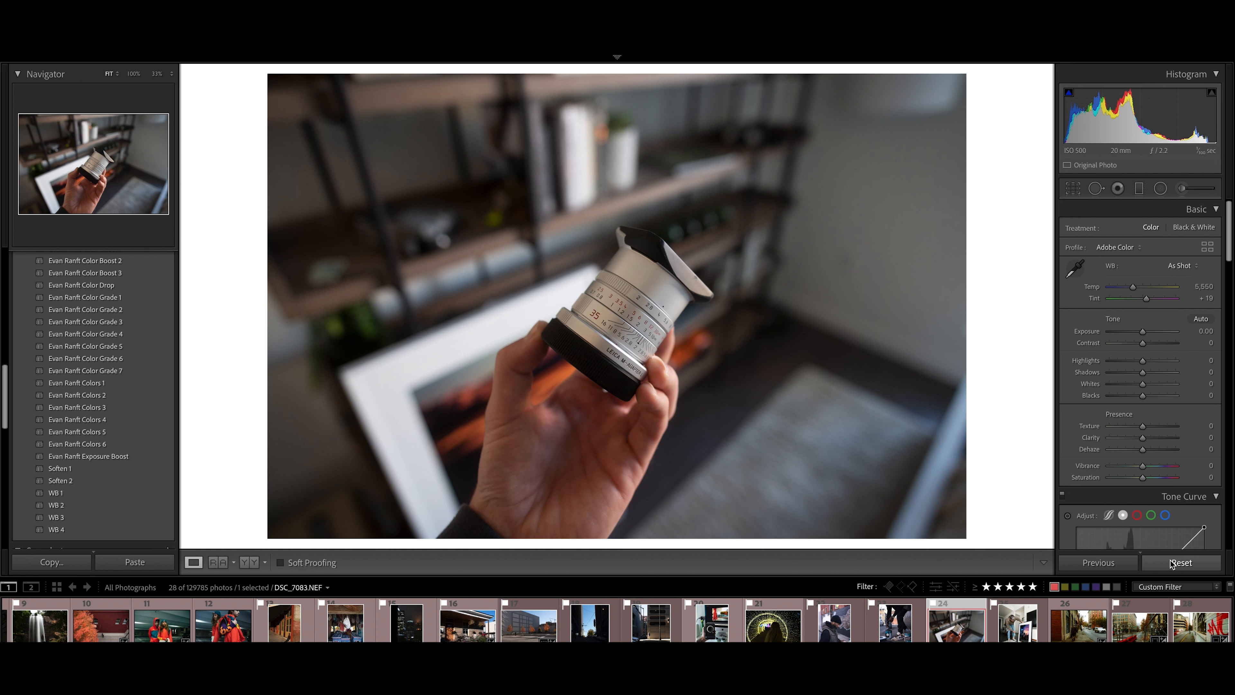
{"action": "key", "text": "super+z"}
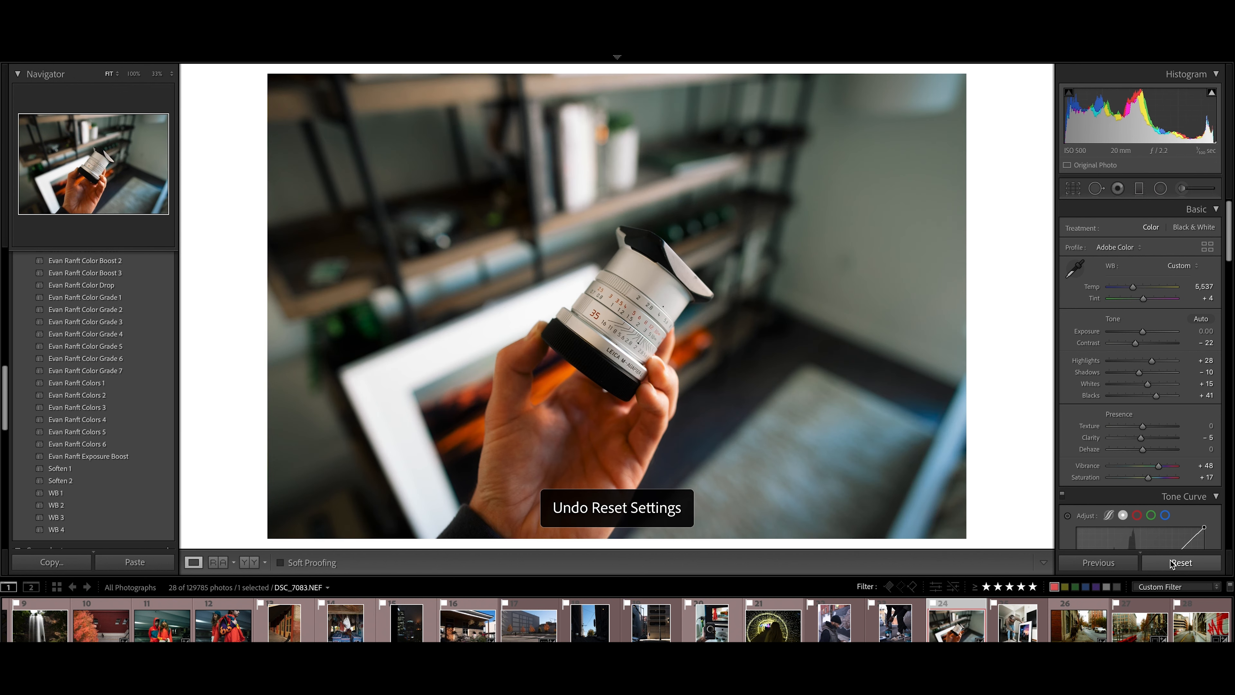
{"action": "double_click", "coordinate": [1146, 343]}
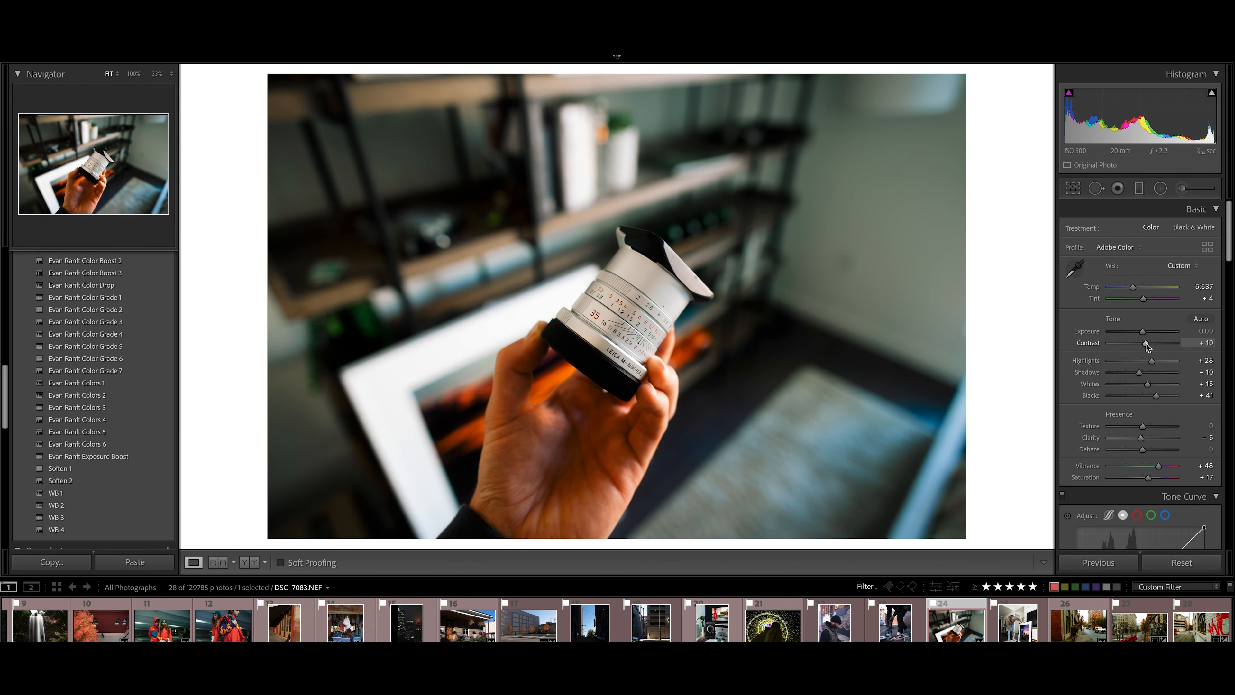
{"action": "left_click_drag", "start_coordinate": [1143, 345], "coordinate": [1138, 344]}
Open the photo of the sneakers and paint cans and apply the 1 Starter Tone Curve preset
{"action": "key", "text": "Left"}
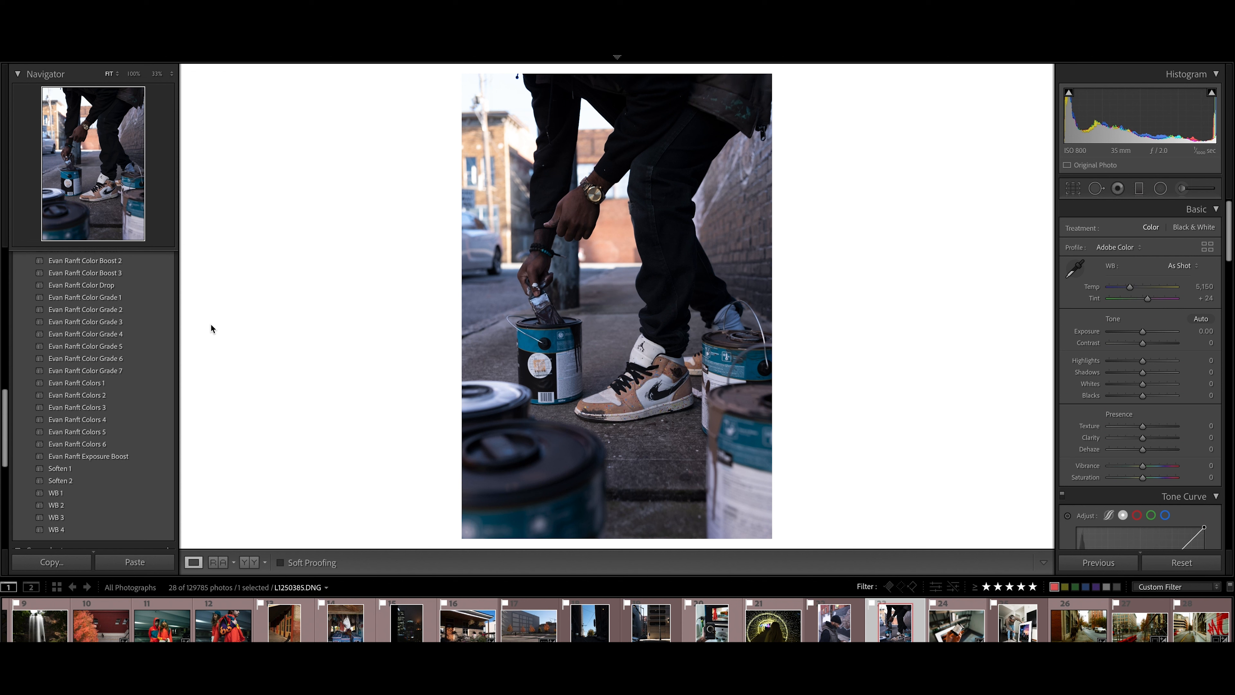
{"action": "scroll", "coordinate": [139, 319], "scroll_direction": "up", "scroll_amount": 5}
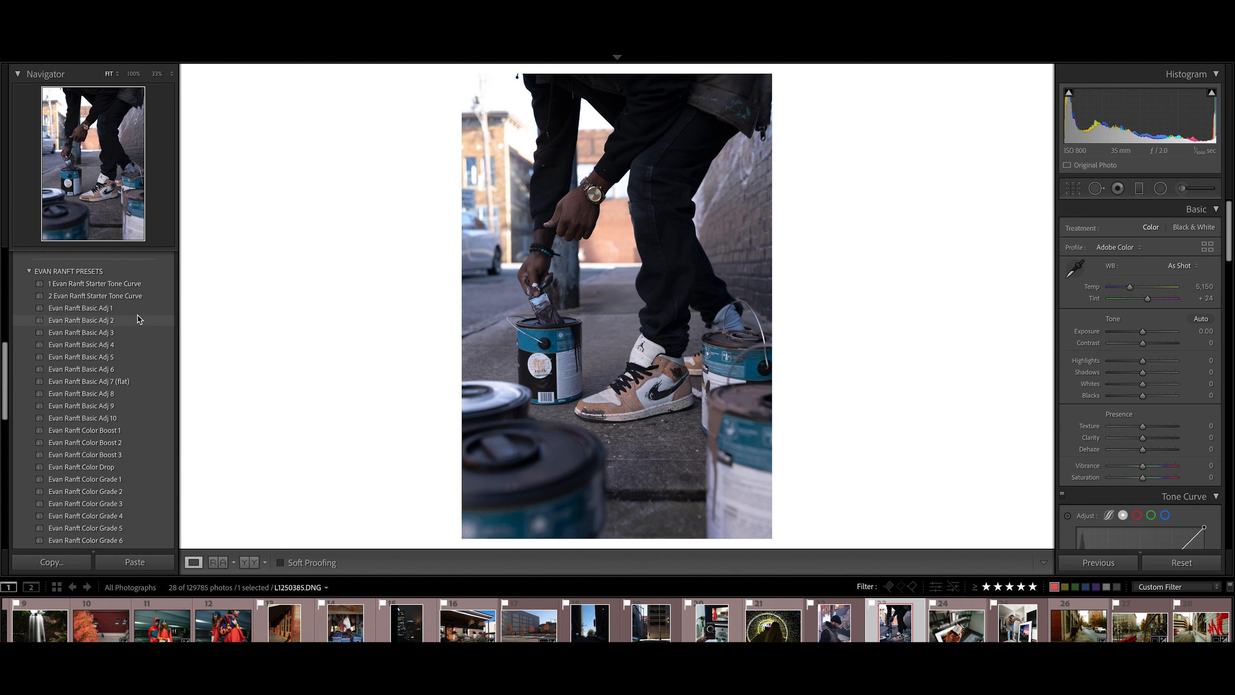
{"action": "scroll", "coordinate": [138, 316], "scroll_direction": "up", "scroll_amount": 1}
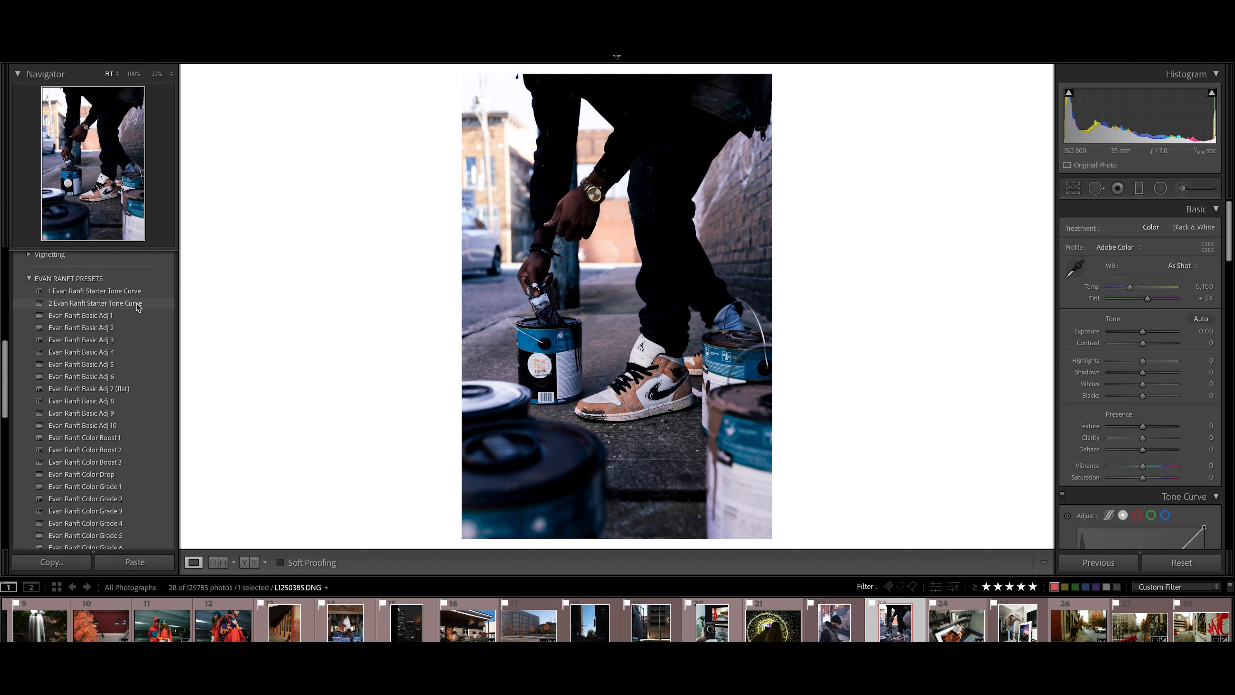
{"action": "left_click", "coordinate": [134, 292]}
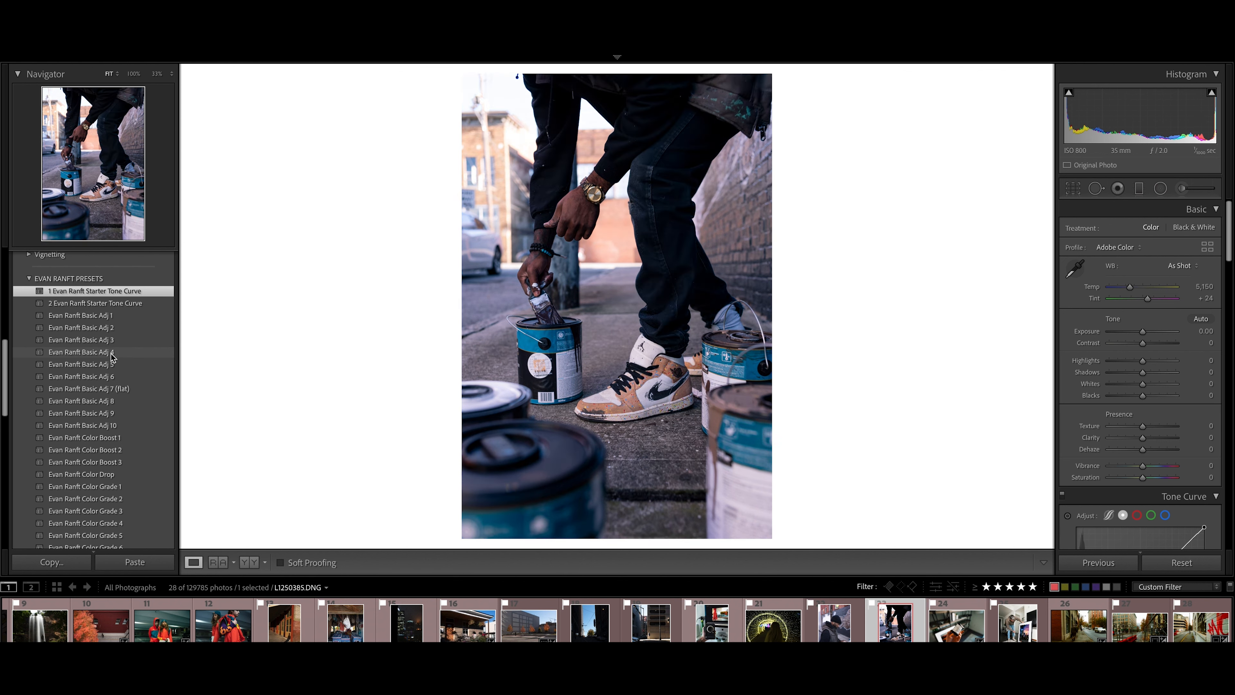
Try the Basic Adj 5 preset on the paint can photo and replace it with Basic Adj 9
{"action": "left_click", "coordinate": [112, 365]}
{"action": "scroll", "coordinate": [112, 368], "scroll_direction": "down", "scroll_amount": 1}
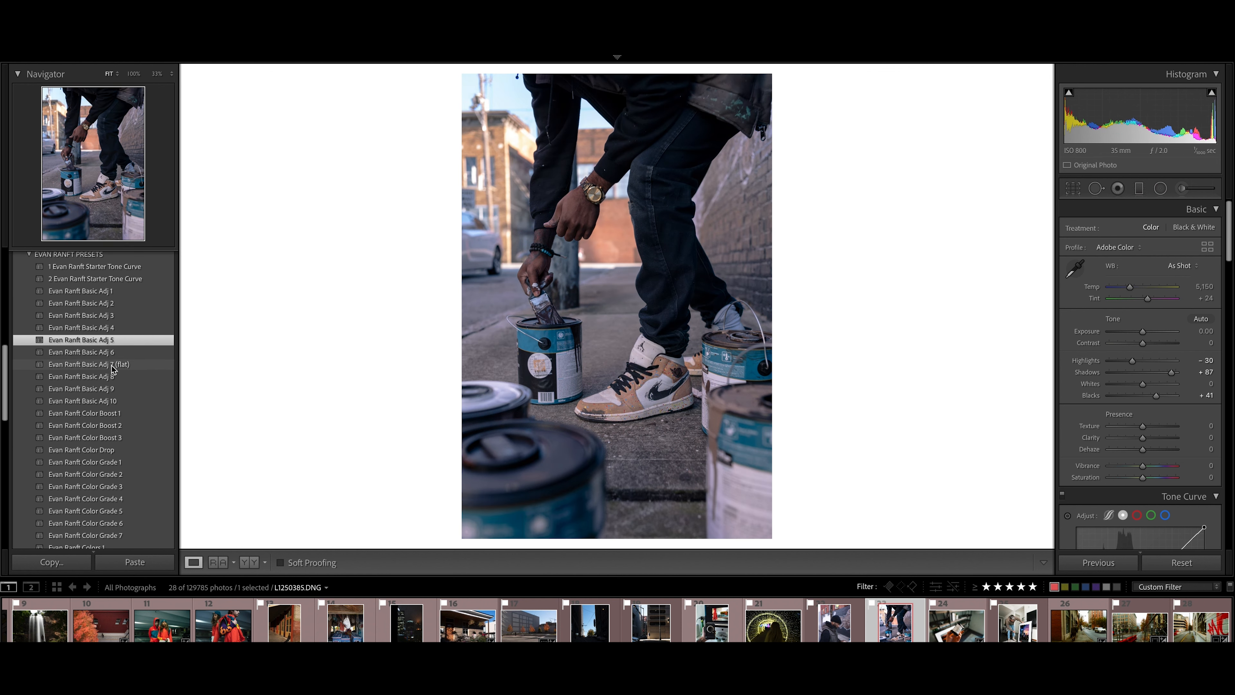
{"action": "left_click", "coordinate": [112, 389]}
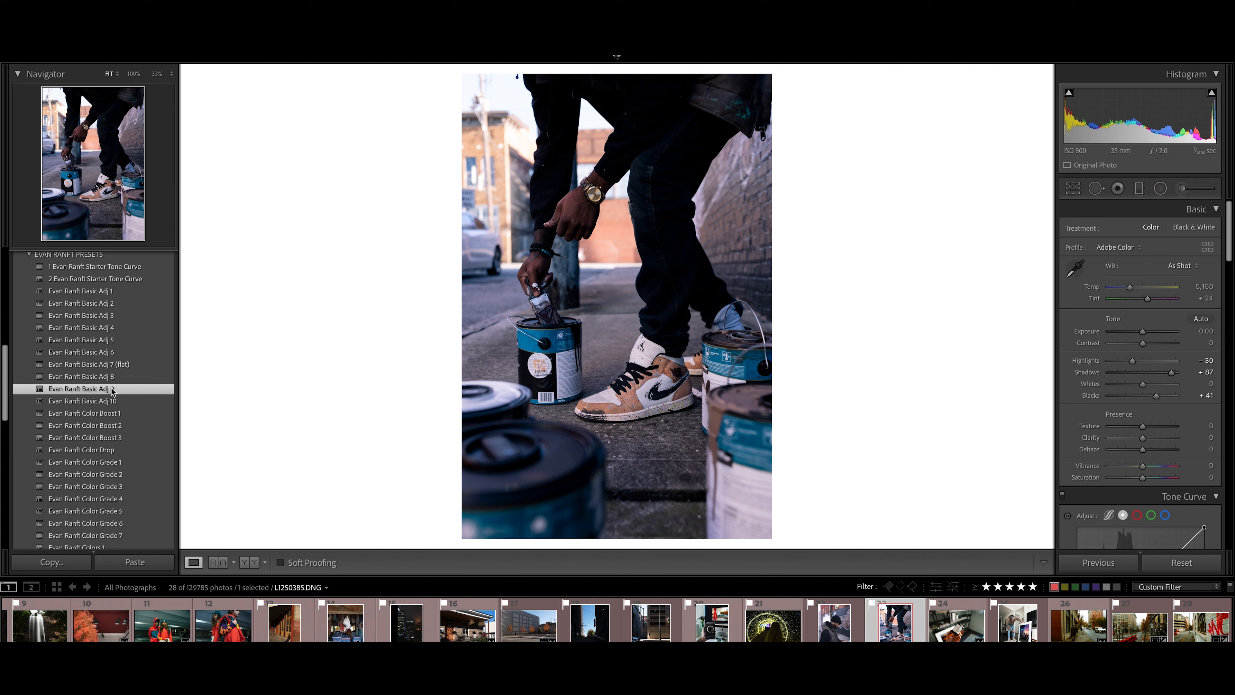
Apply the Colors 3 and Color Boost 2 presets to the paint can photo
{"action": "scroll", "coordinate": [113, 393], "scroll_direction": "down", "scroll_amount": 1}
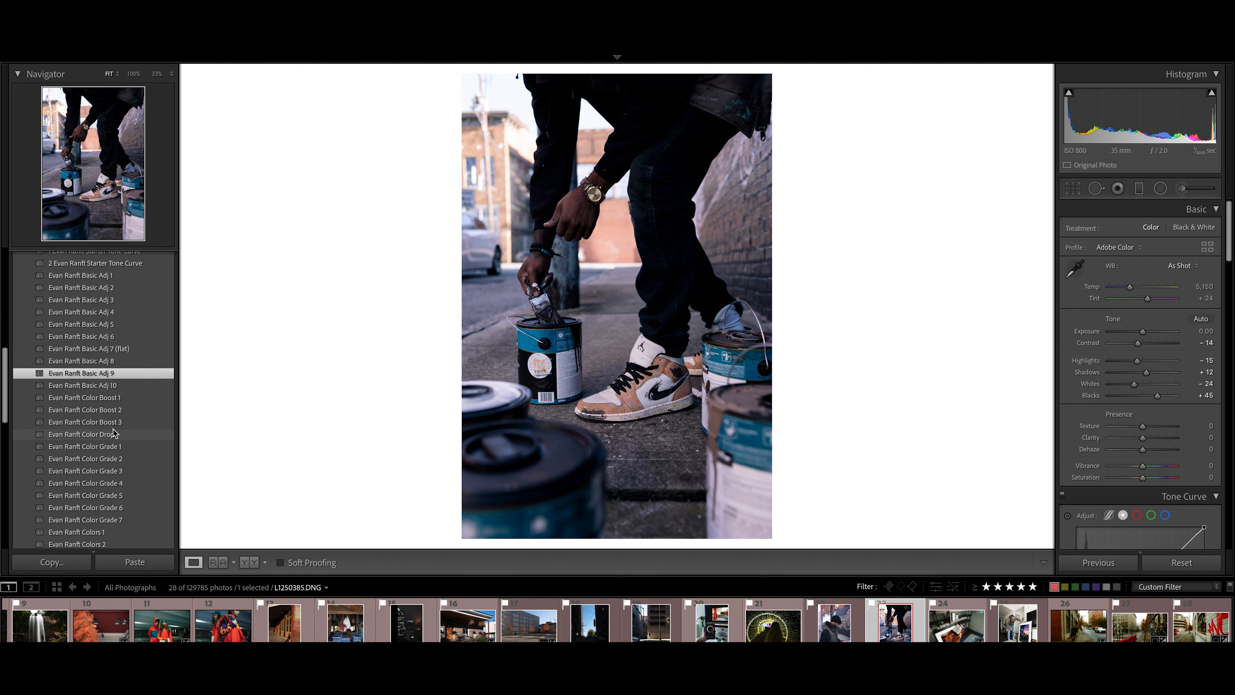
{"action": "scroll", "coordinate": [112, 437], "scroll_direction": "down", "scroll_amount": 6}
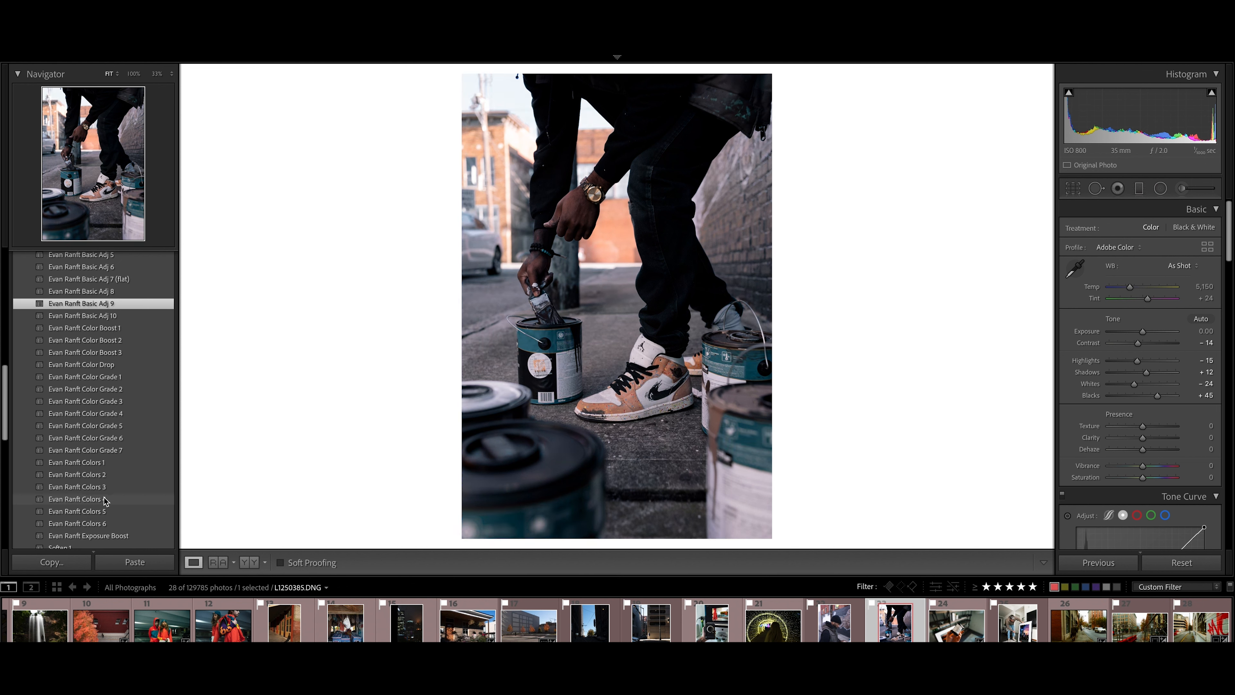
{"action": "left_click", "coordinate": [104, 487]}
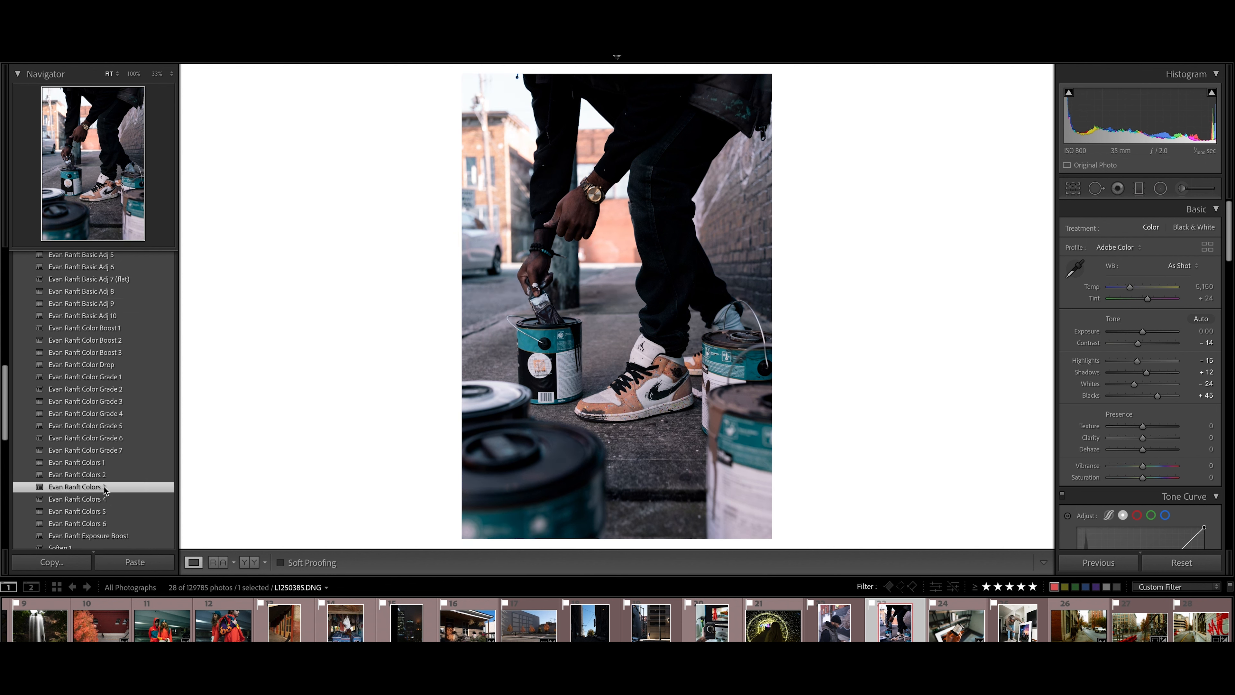
{"action": "left_click", "coordinate": [118, 341]}
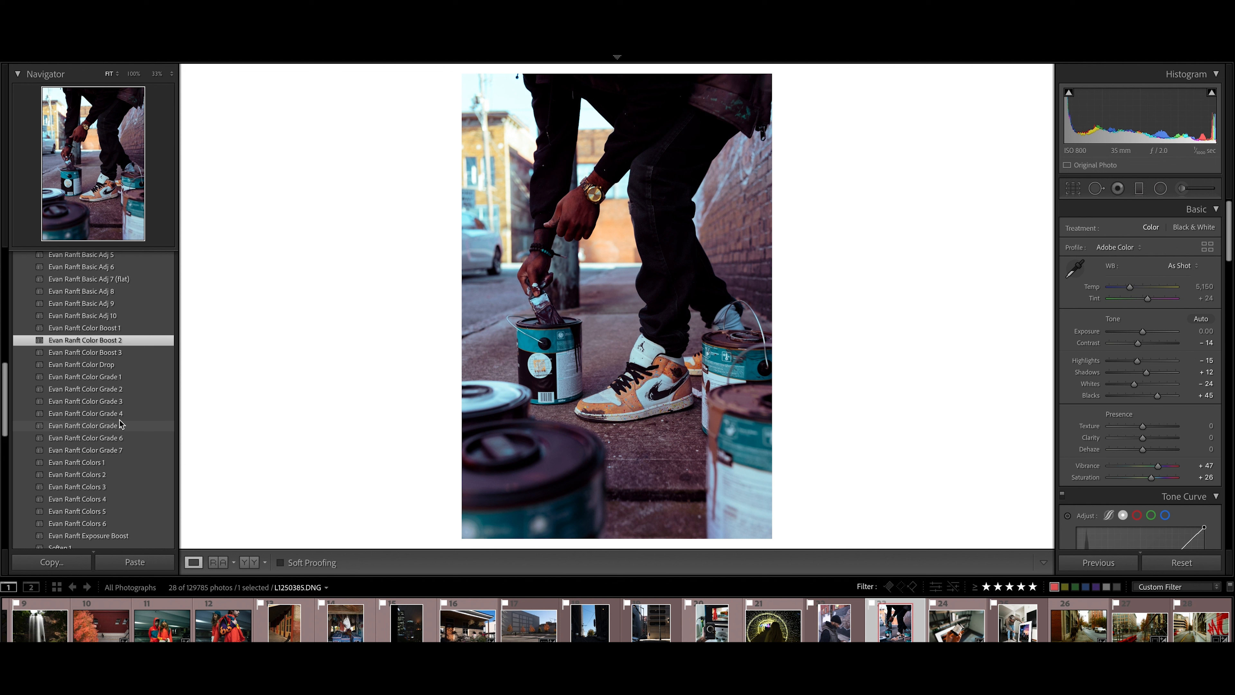
Apply the Color Grade 6 preset to the paint can photo and set Shadows to +55 and Whites to -8
{"action": "left_click", "coordinate": [121, 438]}
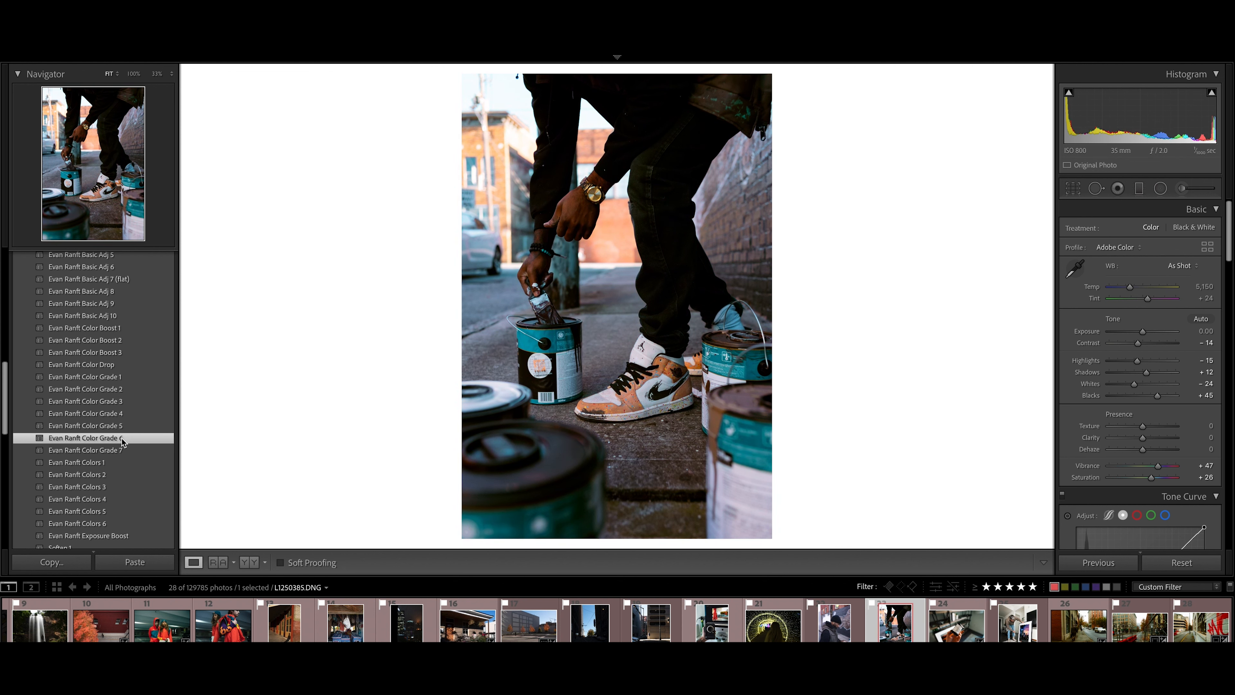
{"action": "scroll", "coordinate": [121, 442], "scroll_direction": "down", "scroll_amount": 3}
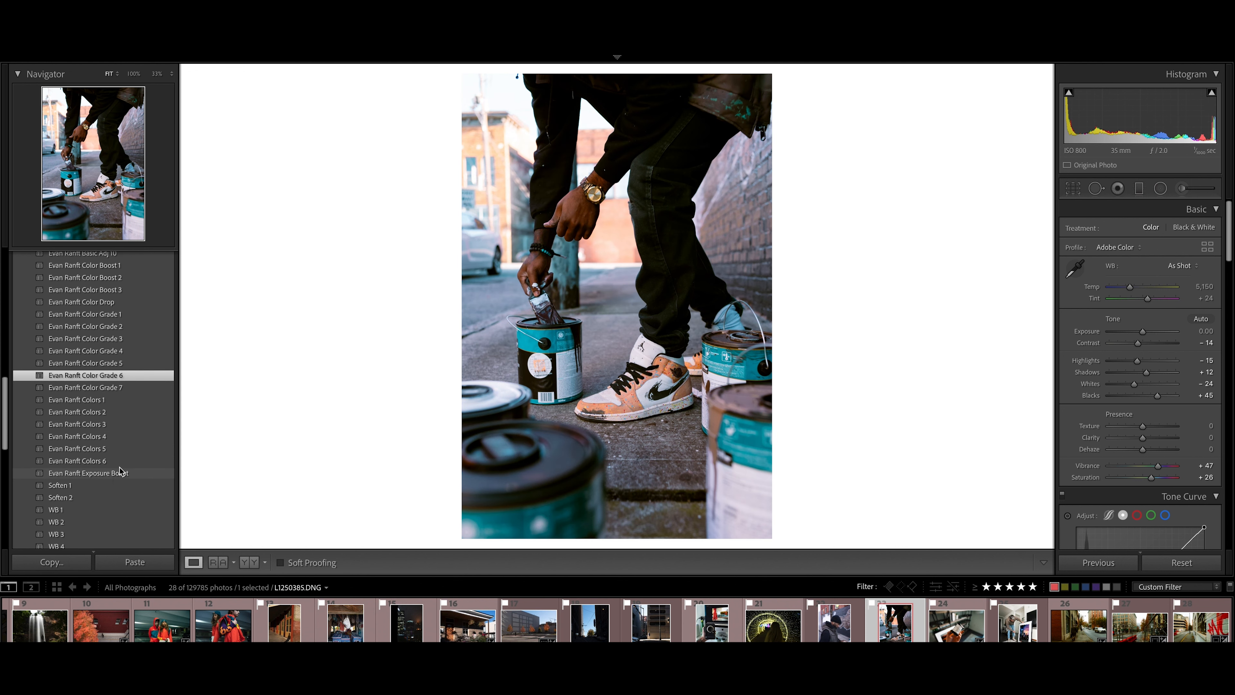
{"action": "left_click_drag", "start_coordinate": [1146, 372], "coordinate": [1161, 375]}
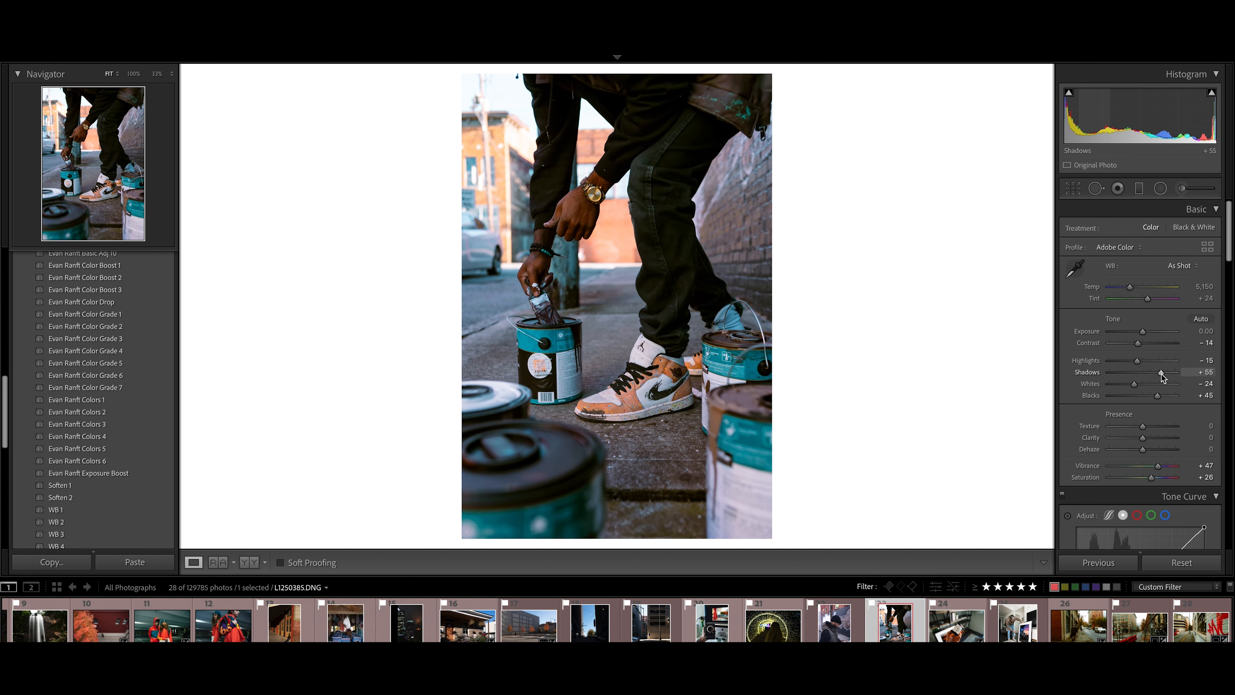
{"action": "left_click_drag", "start_coordinate": [1135, 384], "coordinate": [1141, 384]}
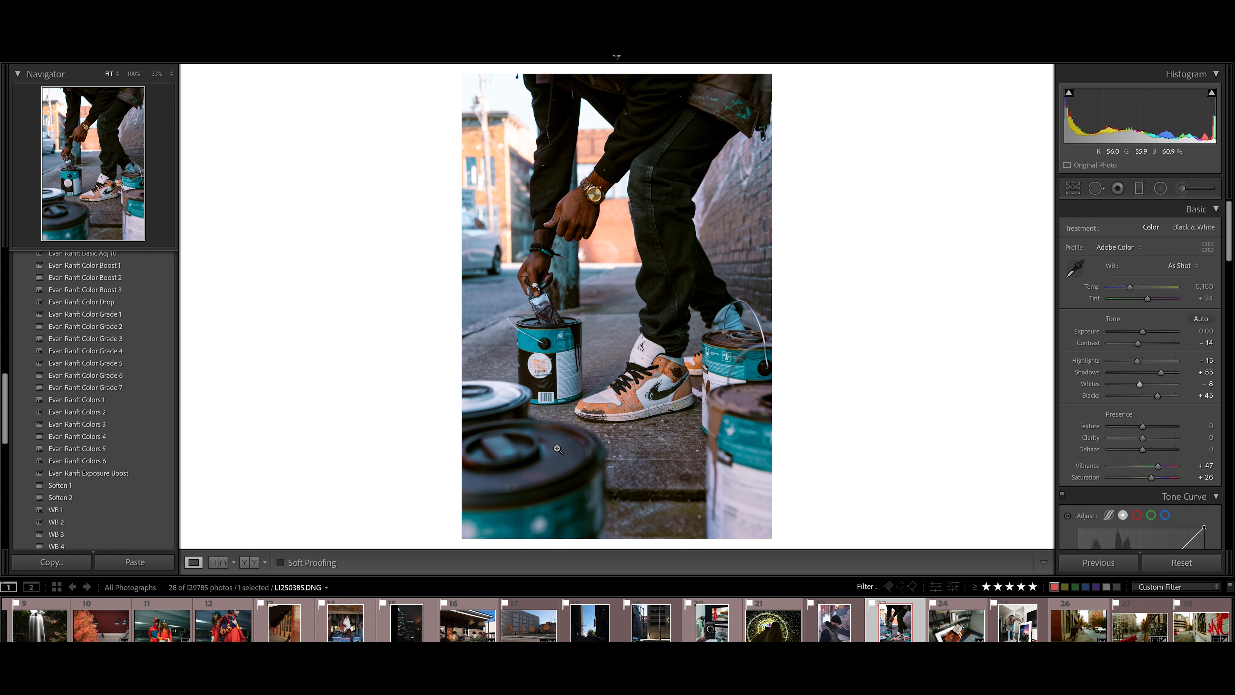
Apply the Soften 2 preset to the paint can photo and darken its edges with a post-crop vignette Amount of about -26
{"action": "scroll", "coordinate": [129, 510], "scroll_direction": "down", "scroll_amount": 1}
{"action": "scroll", "coordinate": [129, 511], "scroll_direction": "down", "scroll_amount": 1}
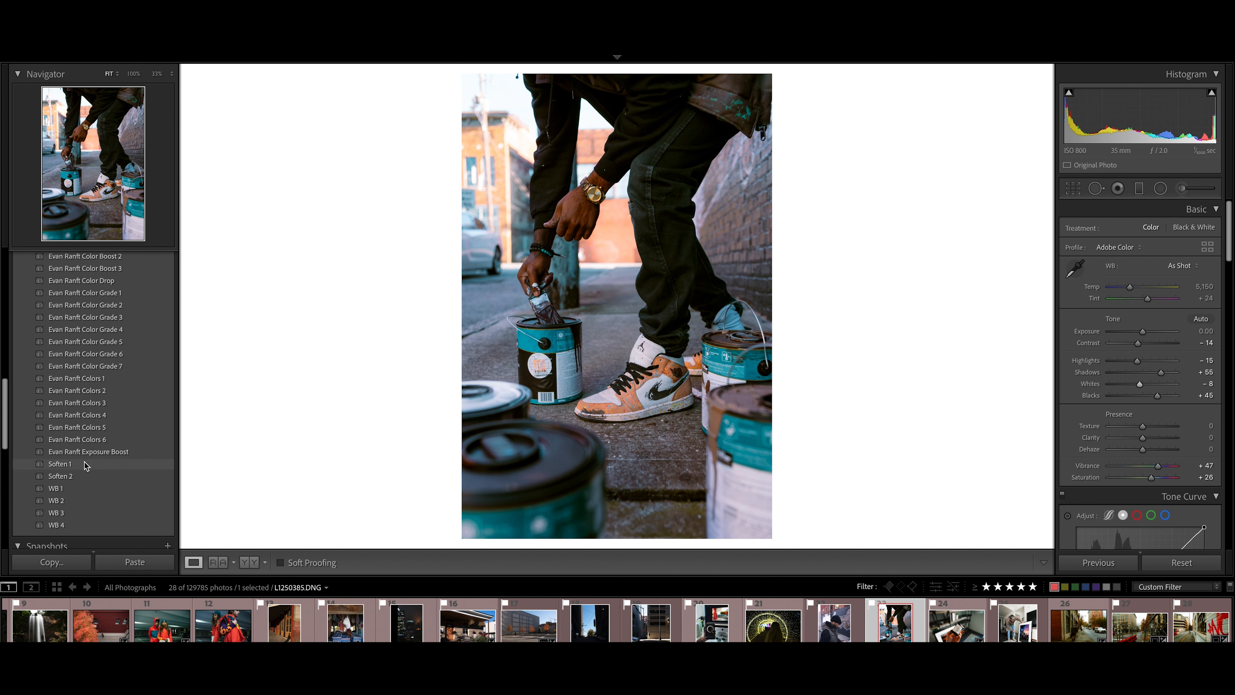
{"action": "left_click", "coordinate": [79, 475]}
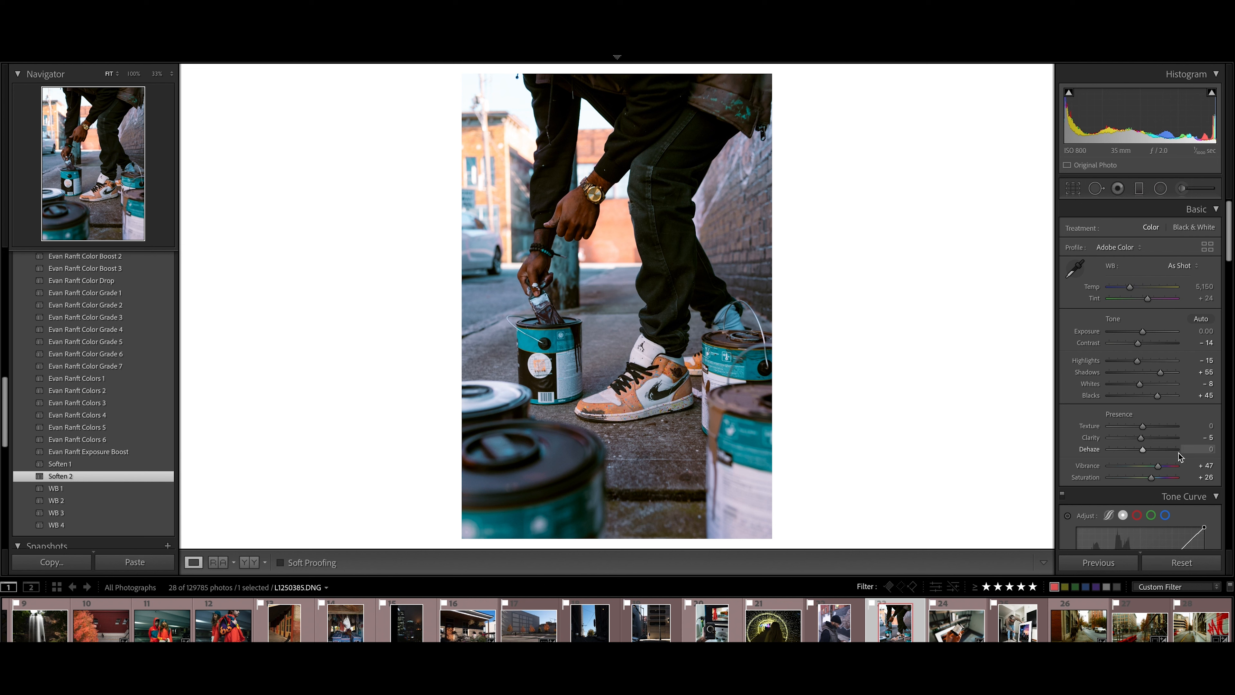
{"action": "scroll", "coordinate": [1178, 453], "scroll_direction": "down", "scroll_amount": 15}
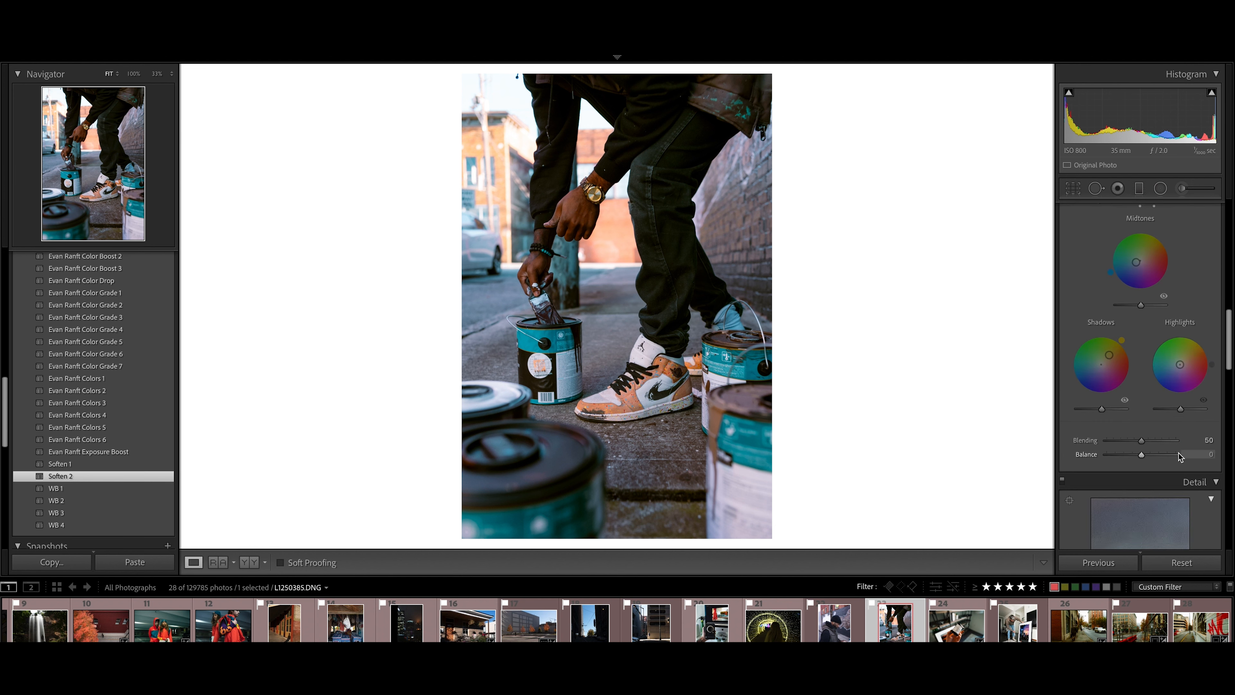
{"action": "left_click_drag", "start_coordinate": [1143, 313], "coordinate": [1139, 316]}
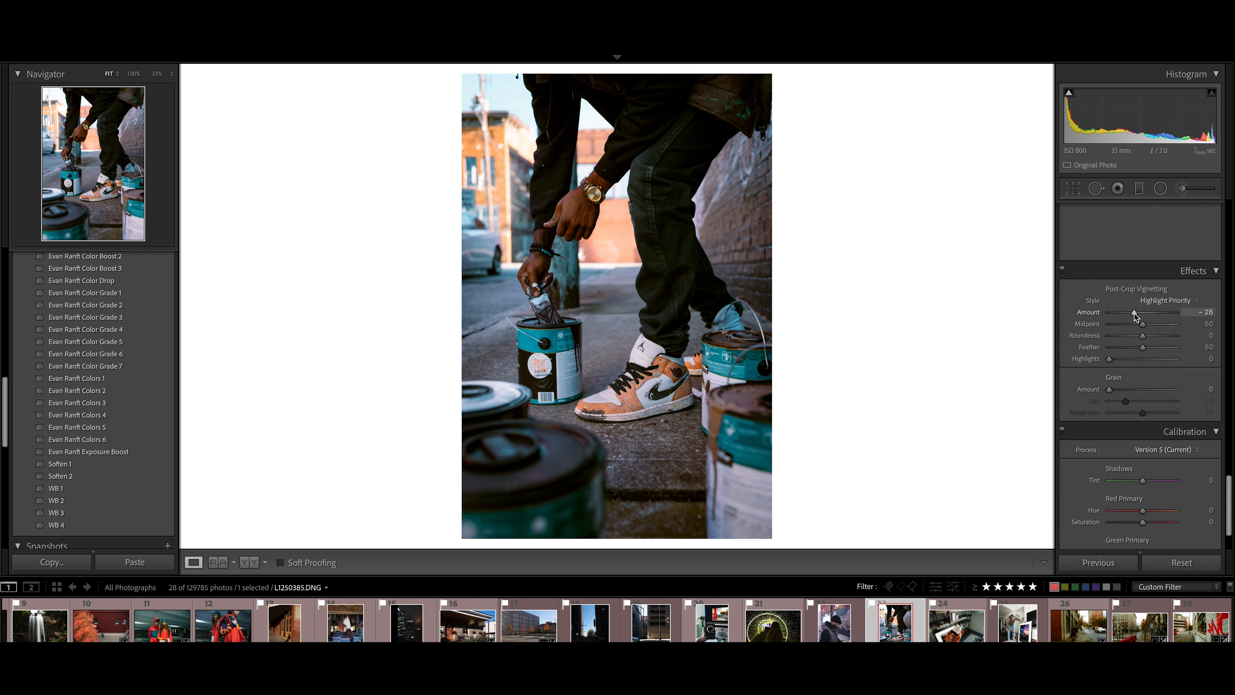
Limit the paint can photo's sharpening to the edges with Masking at 60 and set the sharpening Detail to 28
{"action": "scroll", "coordinate": [1134, 312], "scroll_direction": "up", "scroll_amount": 5}
{"action": "scroll", "coordinate": [1134, 313], "scroll_direction": "up", "scroll_amount": 3}
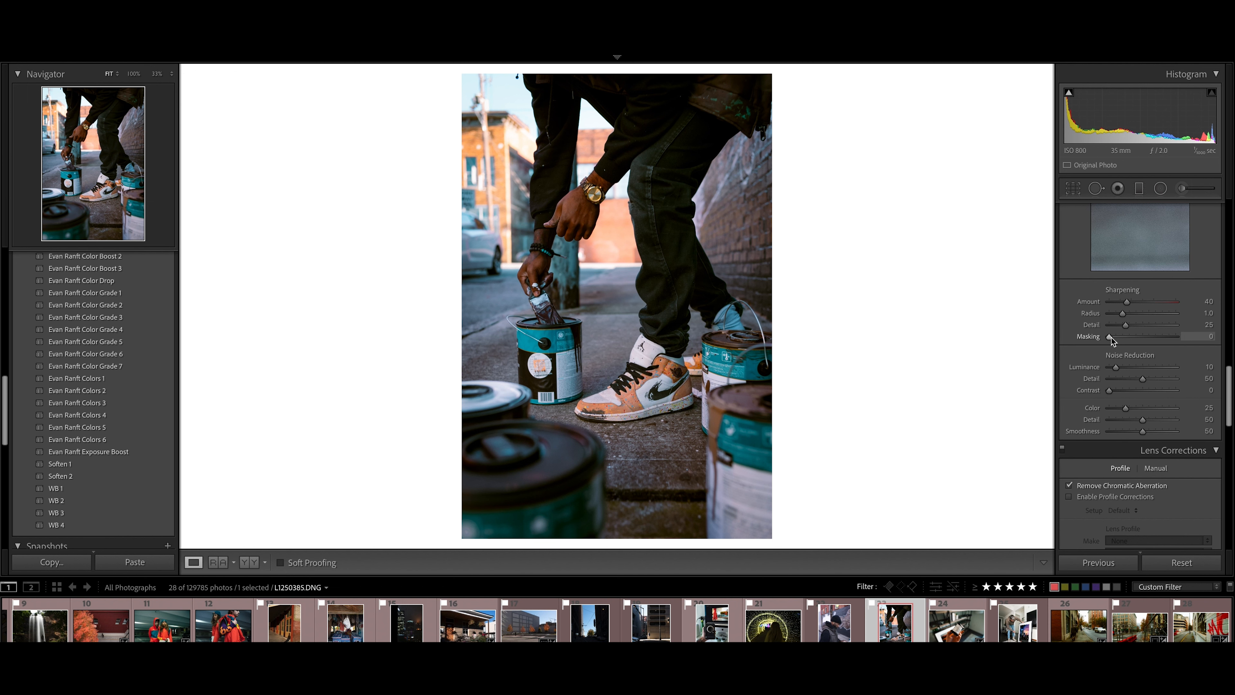
{"action": "key", "text": "alt"}
{"action": "left_click_drag", "start_coordinate": [1112, 338], "coordinate": [1153, 338]}
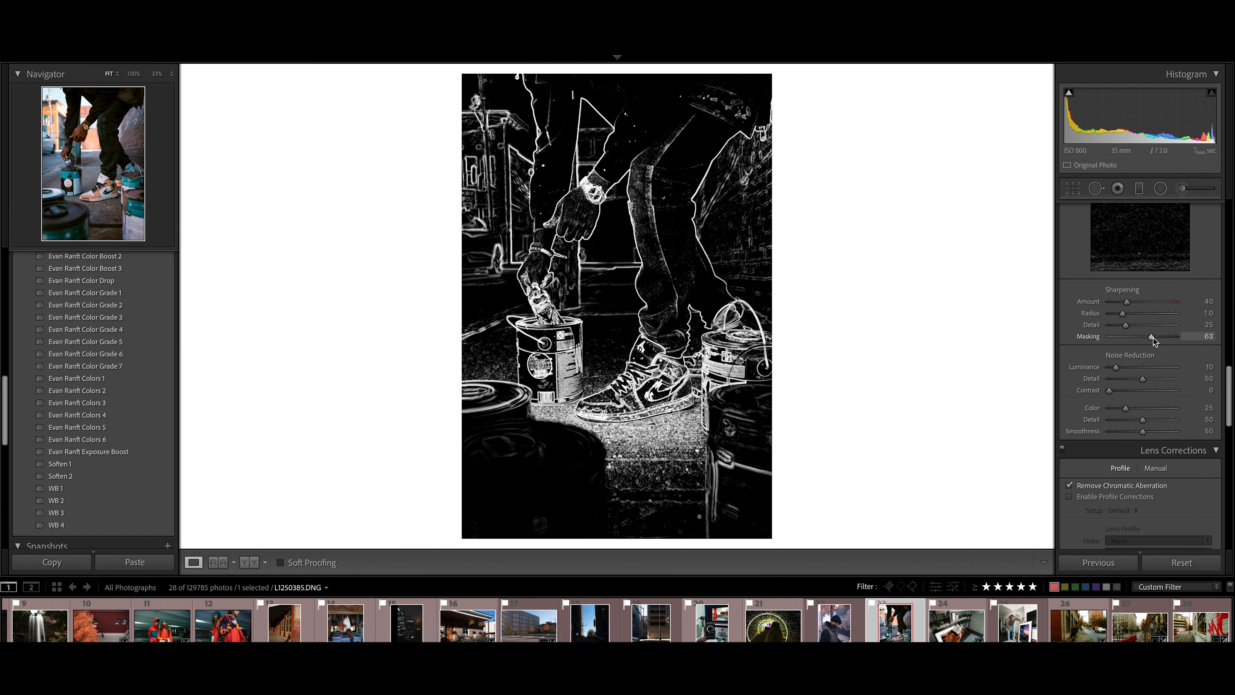
{"action": "left_click_drag", "start_coordinate": [1153, 338], "coordinate": [1150, 338]}
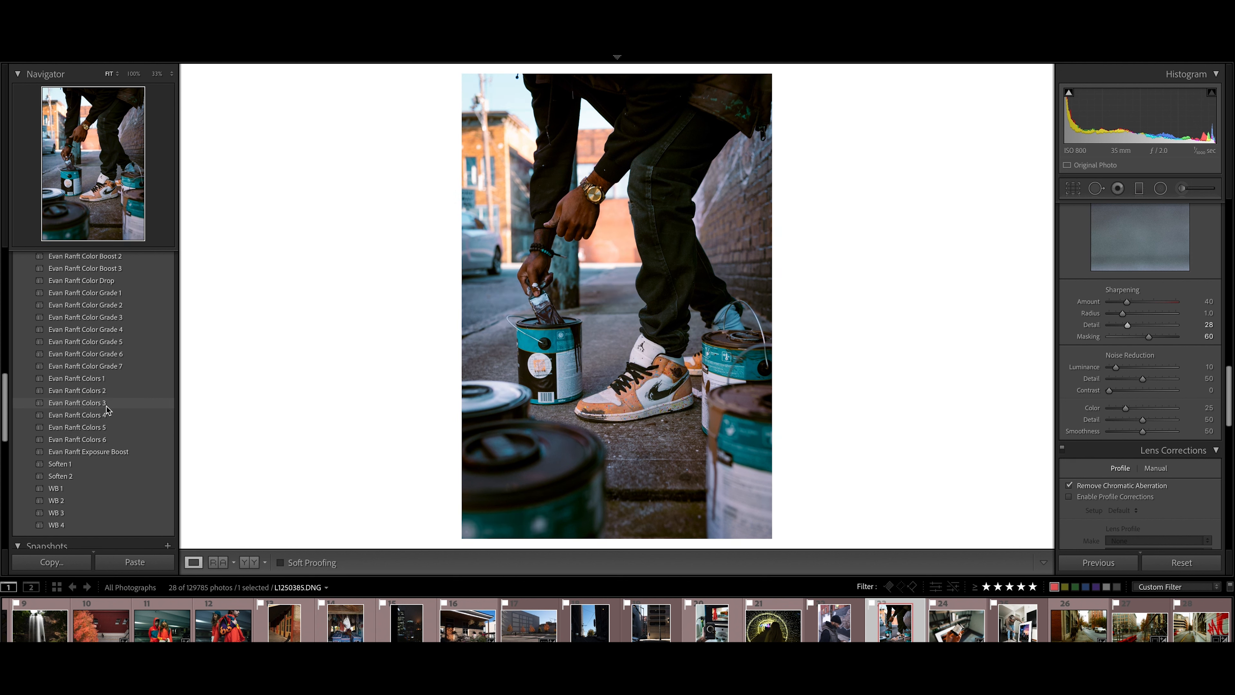
Apply the Colors 5 preset to the paint can photo and copy its develop settings with the preselected options
{"action": "left_click", "coordinate": [117, 428]}
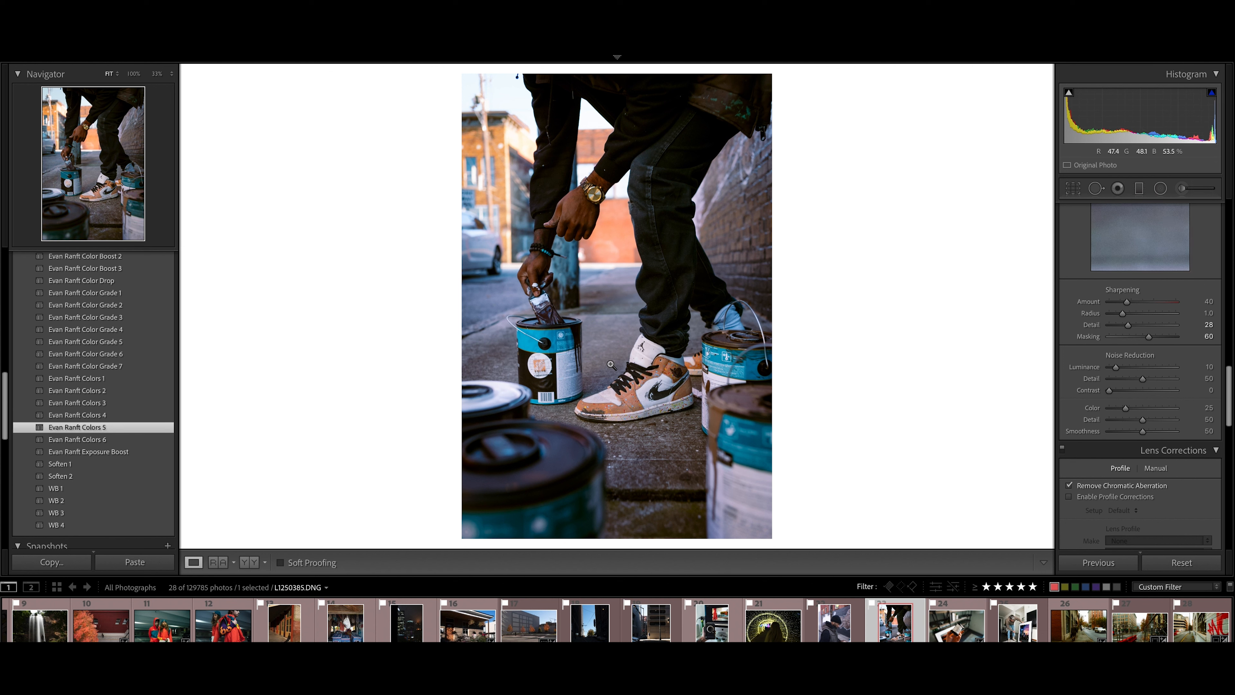
{"action": "right_click", "coordinate": [667, 294]}
{"action": "mouse_move", "coordinate": [705, 297]}
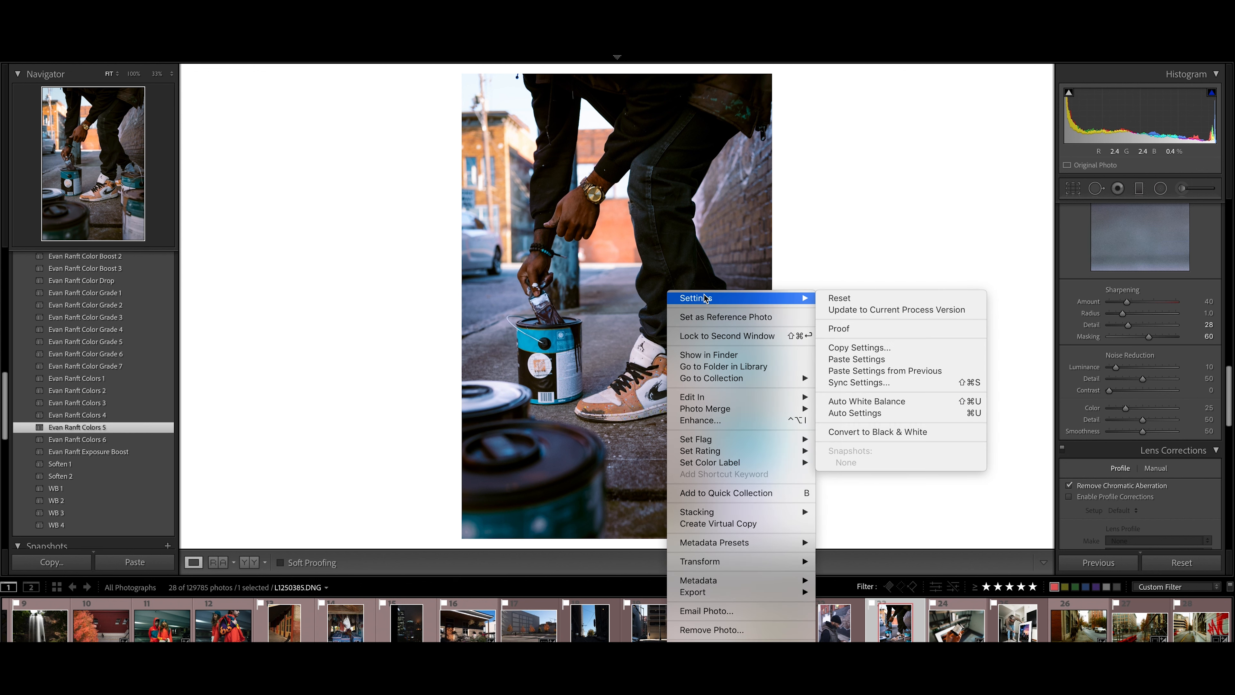
{"action": "left_click", "coordinate": [870, 347]}
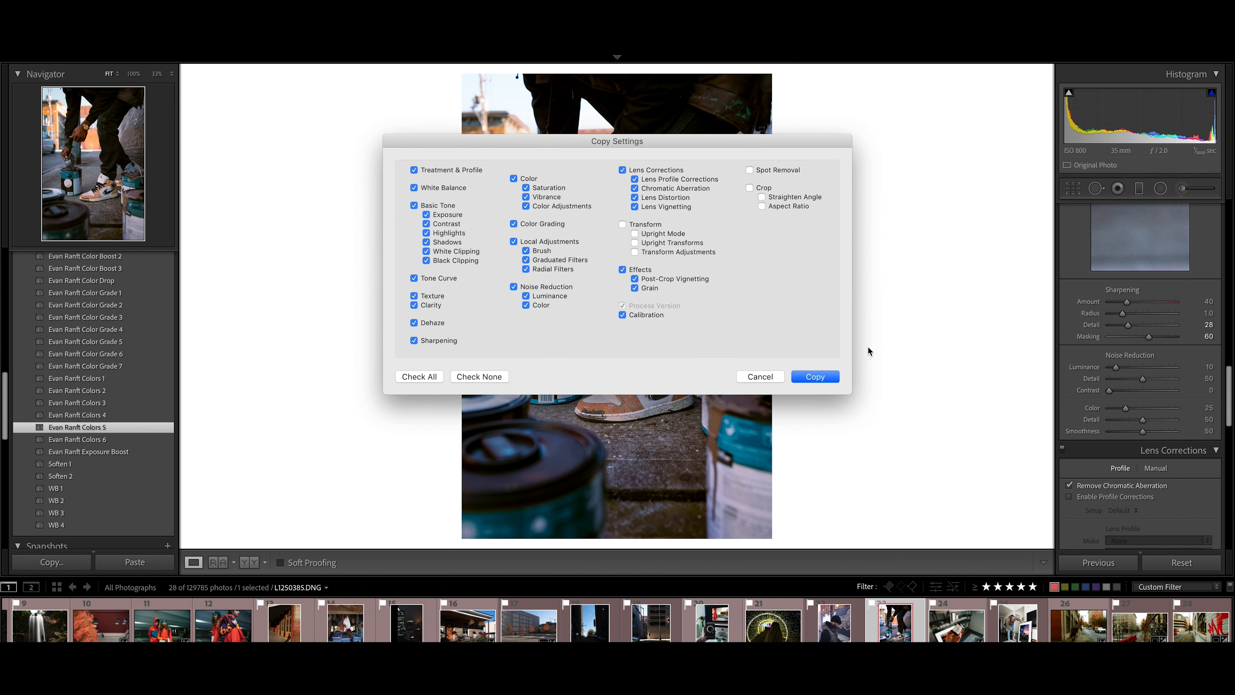
{"action": "left_click", "coordinate": [812, 377]}
Paste the copied develop settings onto the neighbouring photo of the man in the black beanie
{"action": "left_click", "coordinate": [861, 614]}
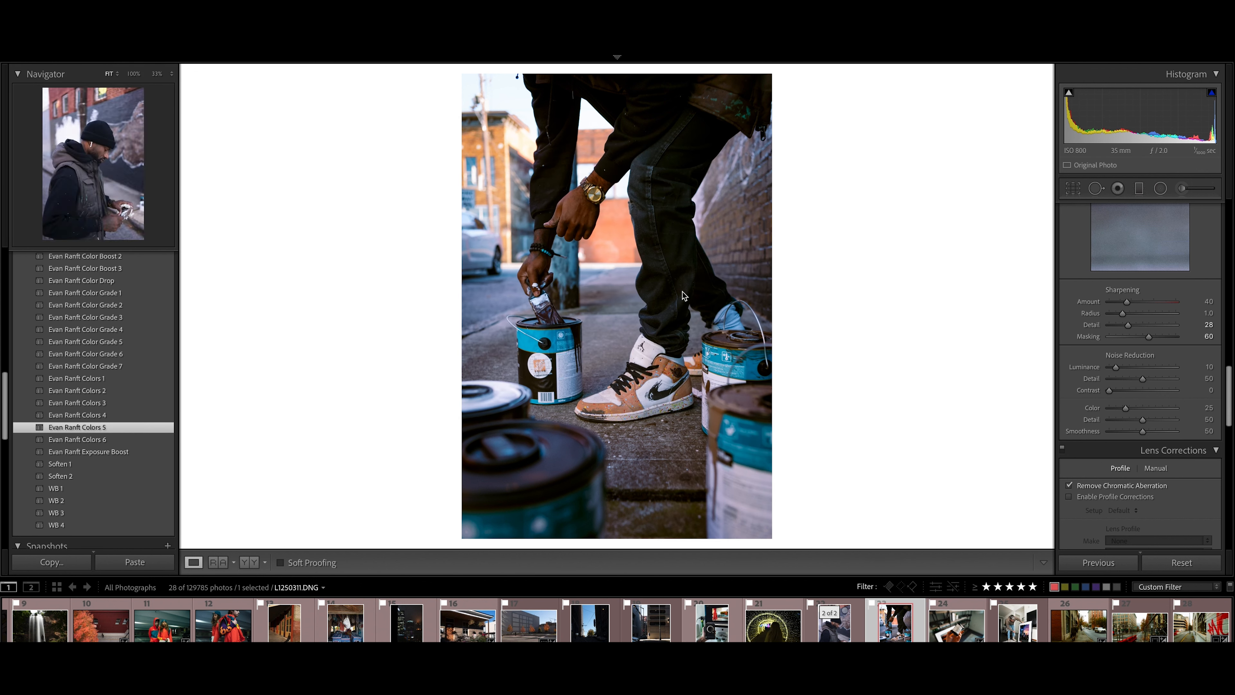
{"action": "right_click", "coordinate": [630, 233]}
{"action": "mouse_move", "coordinate": [730, 237]}
{"action": "left_click", "coordinate": [814, 298]}
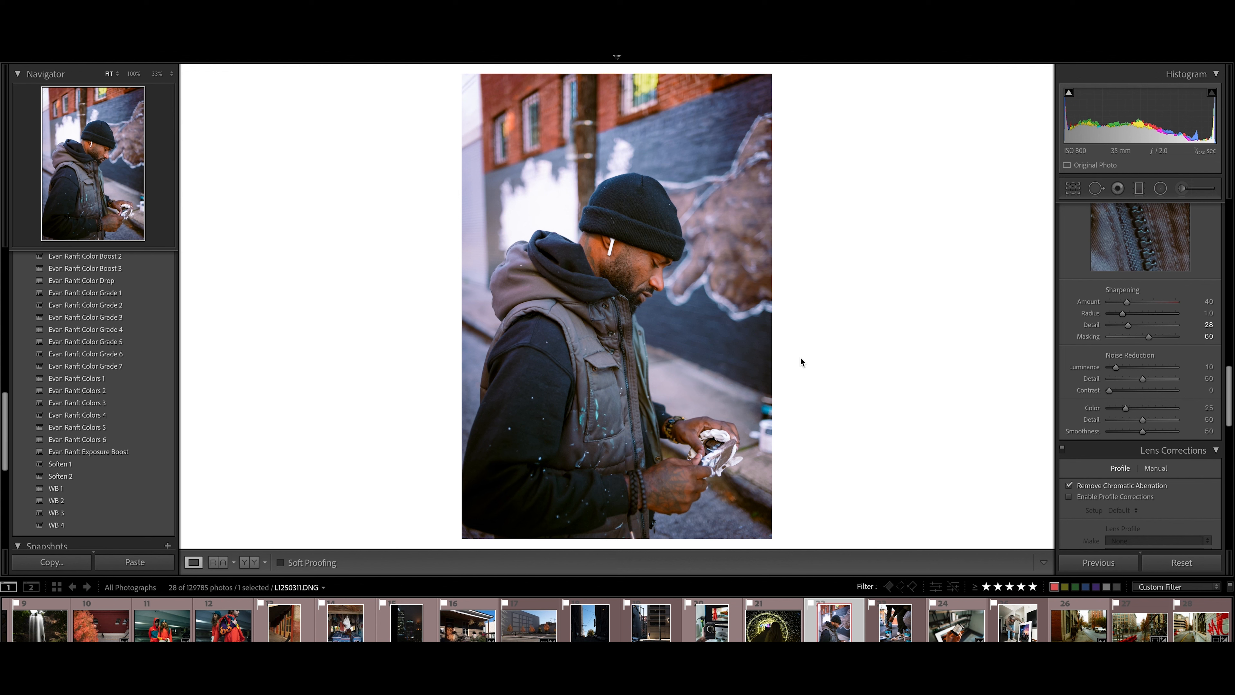
Apply the Basic Adj 2 preset to the photo of the man in the beanie
{"action": "scroll", "coordinate": [67, 321], "scroll_direction": "up", "scroll_amount": 5}
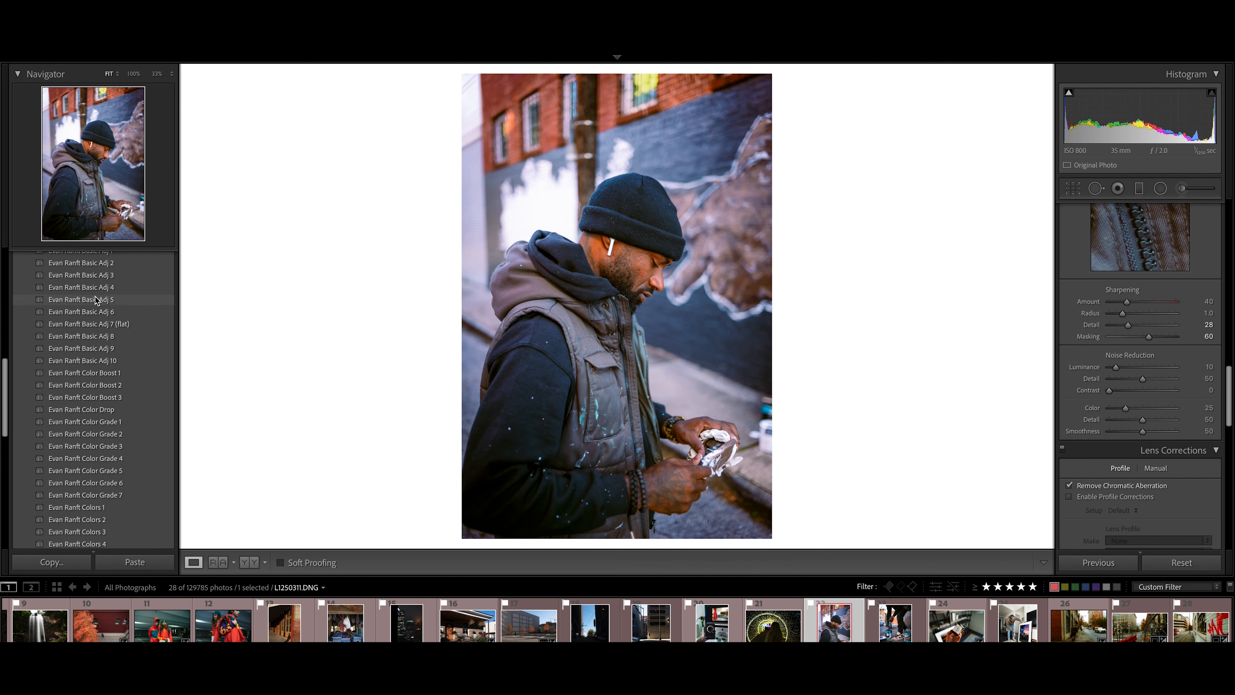
{"action": "scroll", "coordinate": [95, 294], "scroll_direction": "up", "scroll_amount": 1}
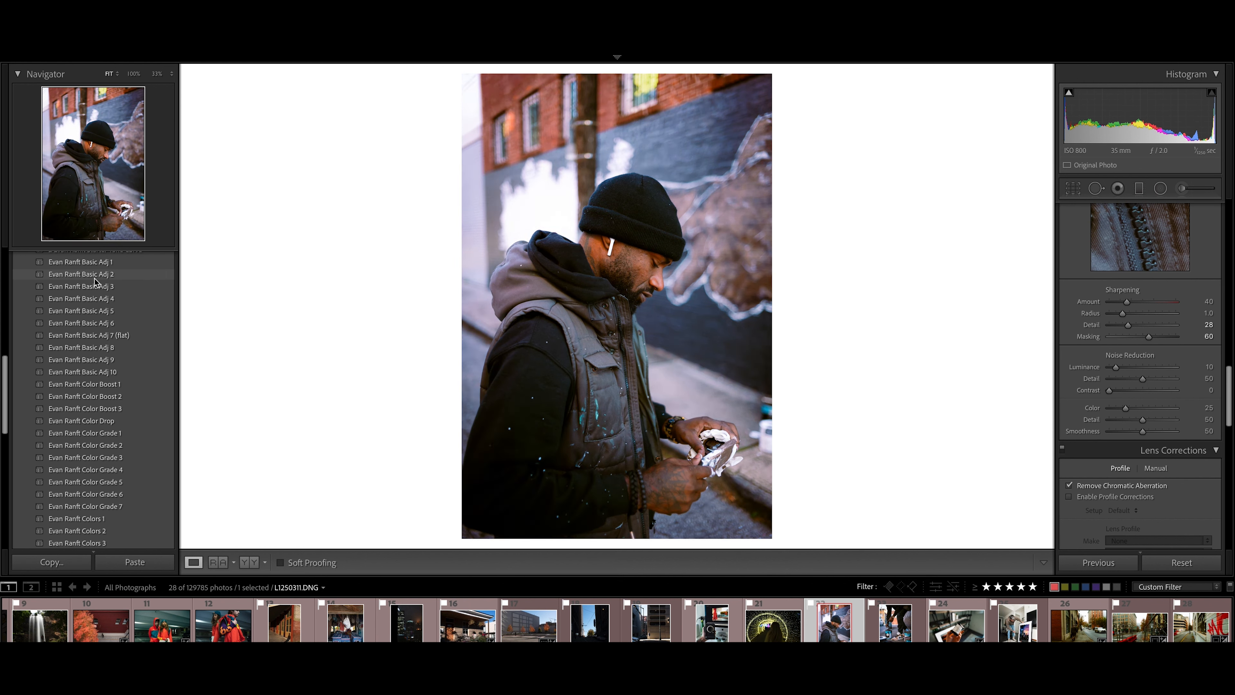
{"action": "scroll", "coordinate": [95, 287], "scroll_direction": "up", "scroll_amount": 1}
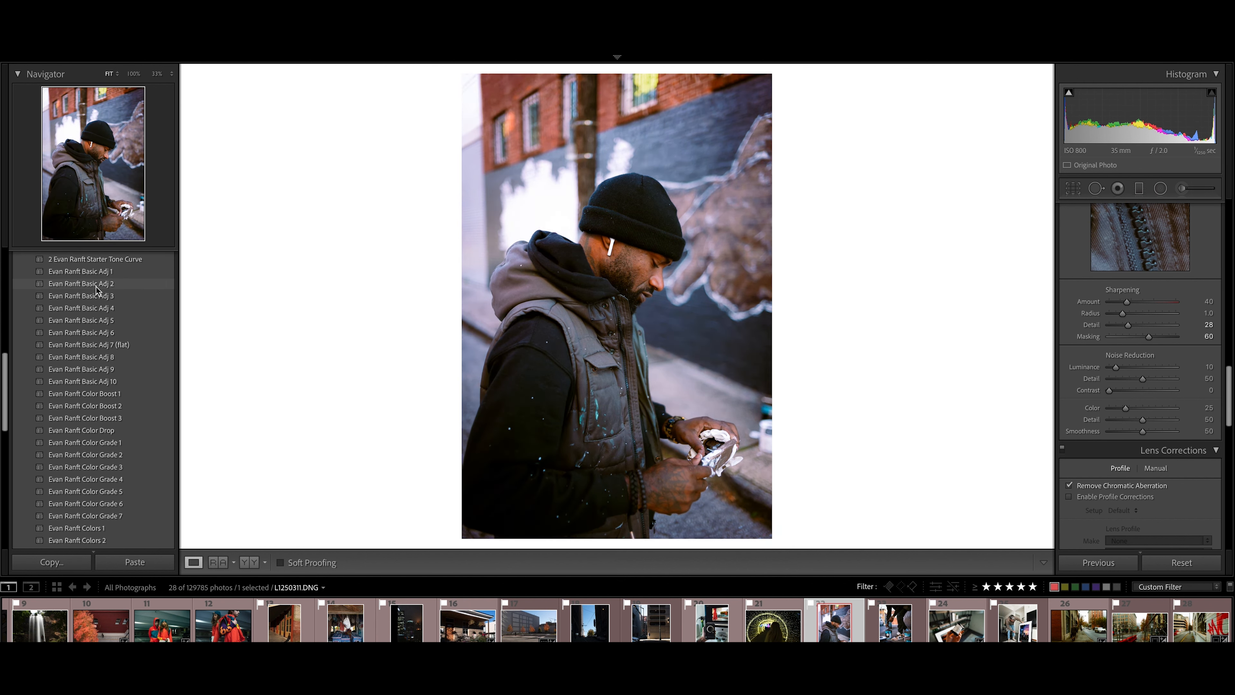
{"action": "left_click", "coordinate": [96, 286]}
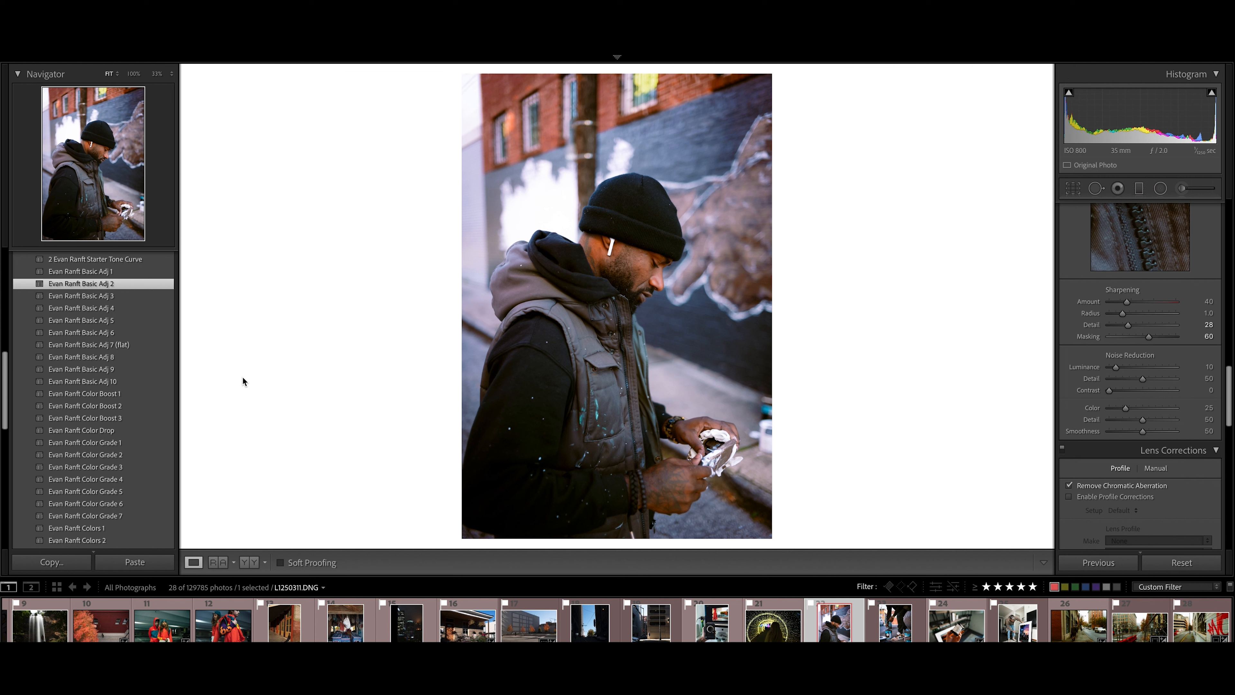
Compare the look of the beanie photo with the paint can photo and return to the beanie photo
{"action": "scroll", "coordinate": [121, 443], "scroll_direction": "down", "scroll_amount": 2}
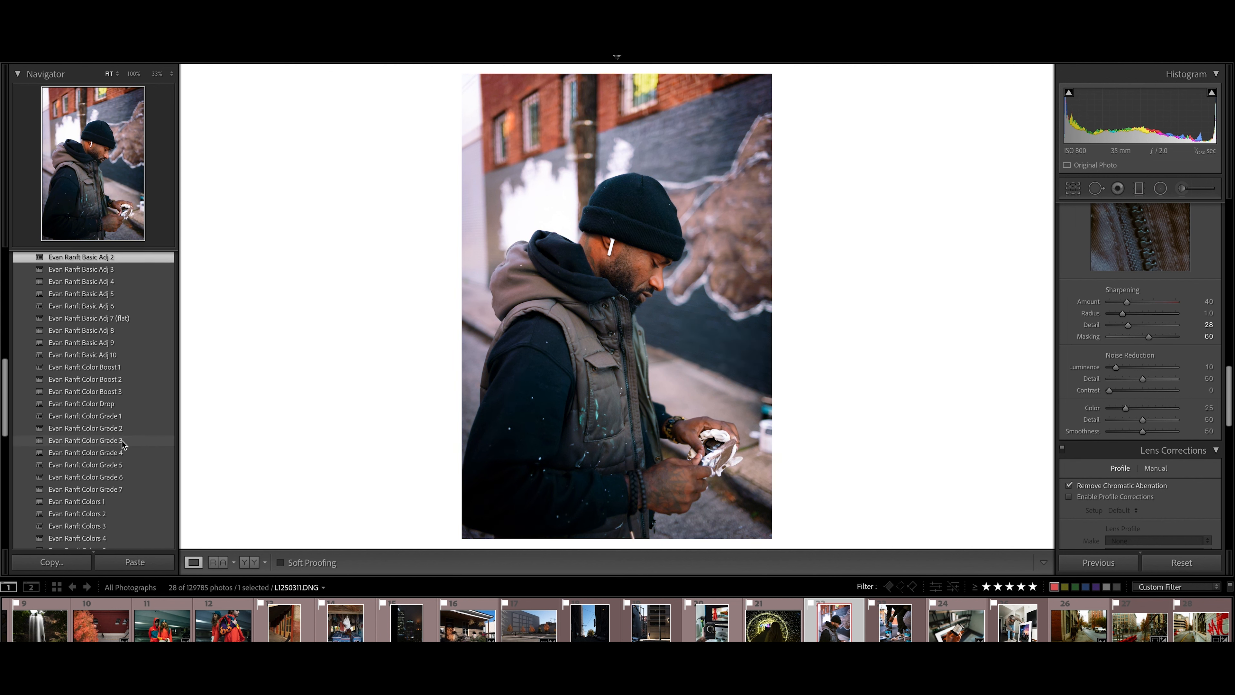
{"action": "scroll", "coordinate": [104, 479], "scroll_direction": "down", "scroll_amount": 1}
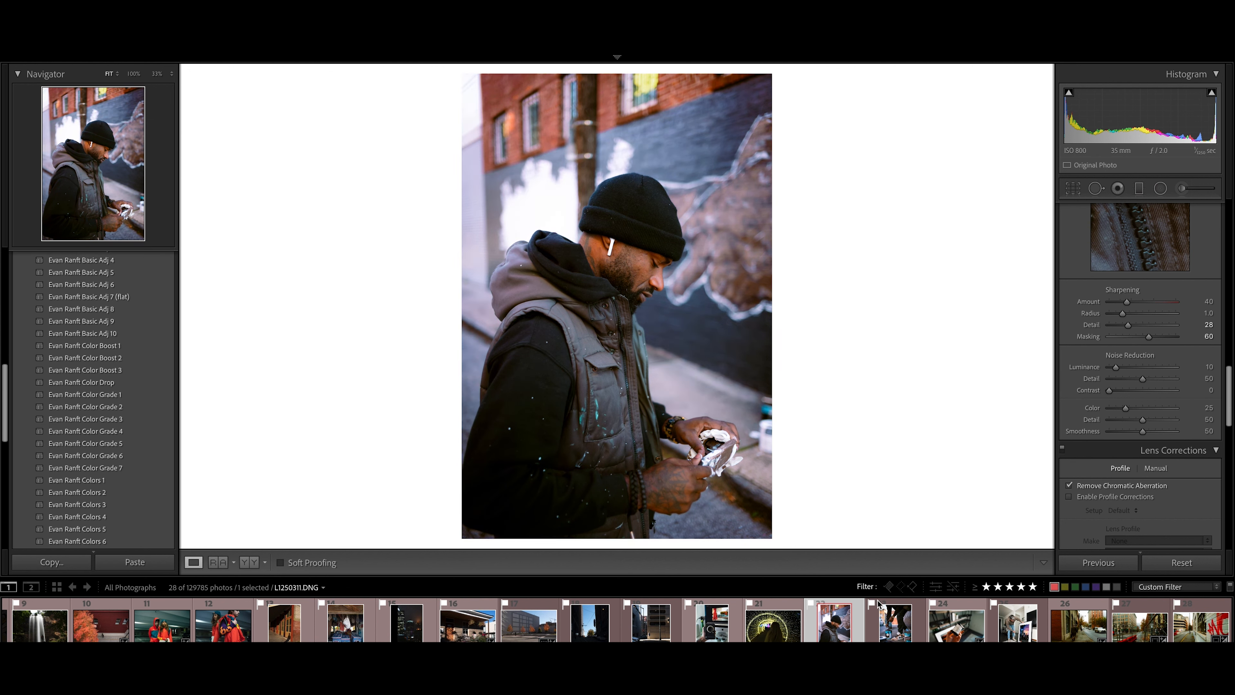
{"action": "left_click", "coordinate": [890, 635]}
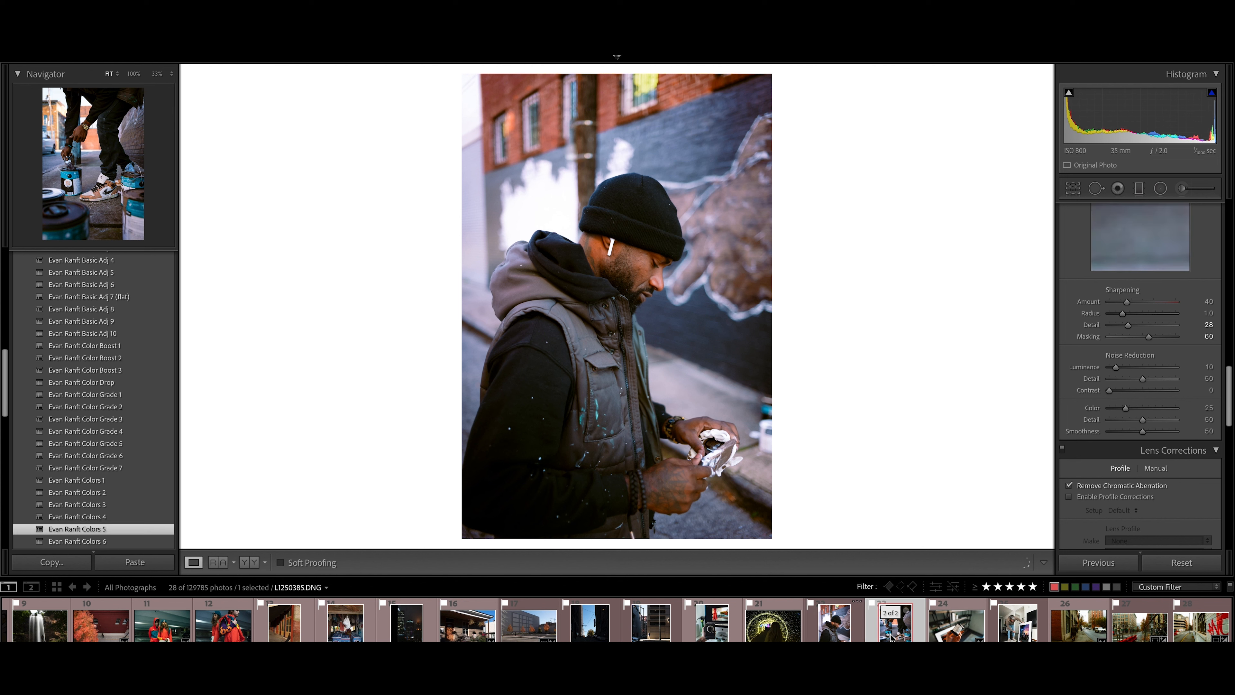
{"action": "left_click", "coordinate": [839, 635]}
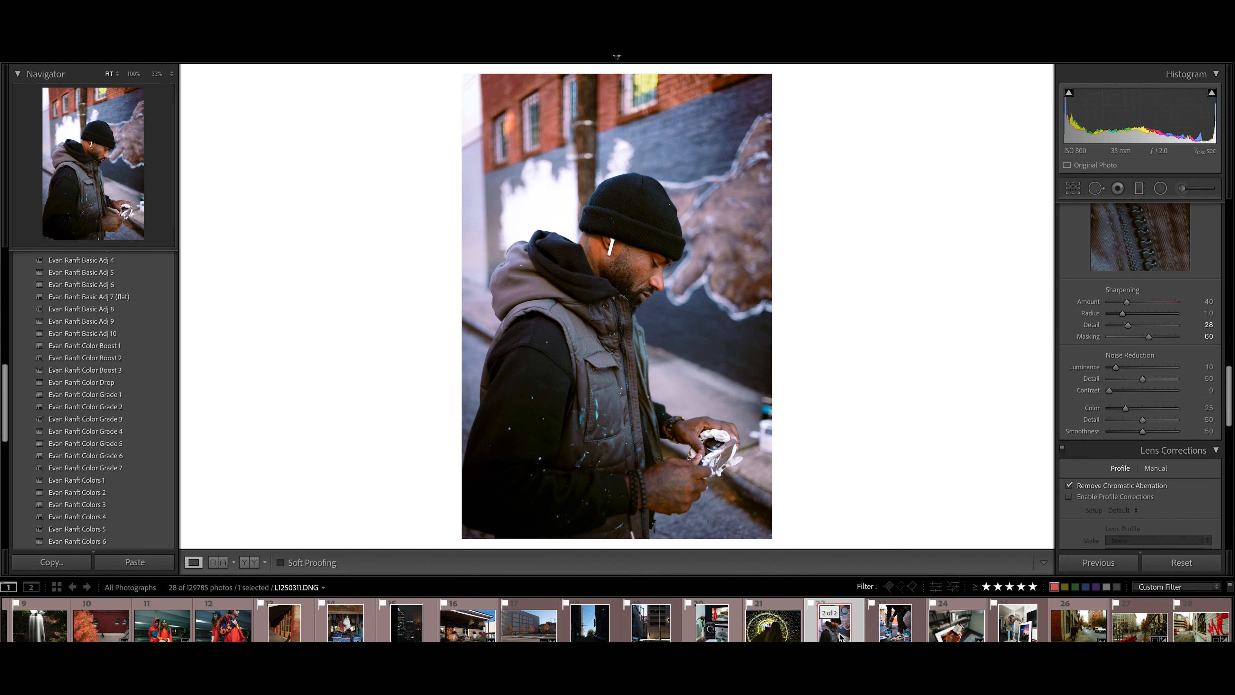
Open the night photo of the woman in the light tunnel and apply the Basic Adj 4 preset
{"action": "left_click", "coordinate": [785, 635]}
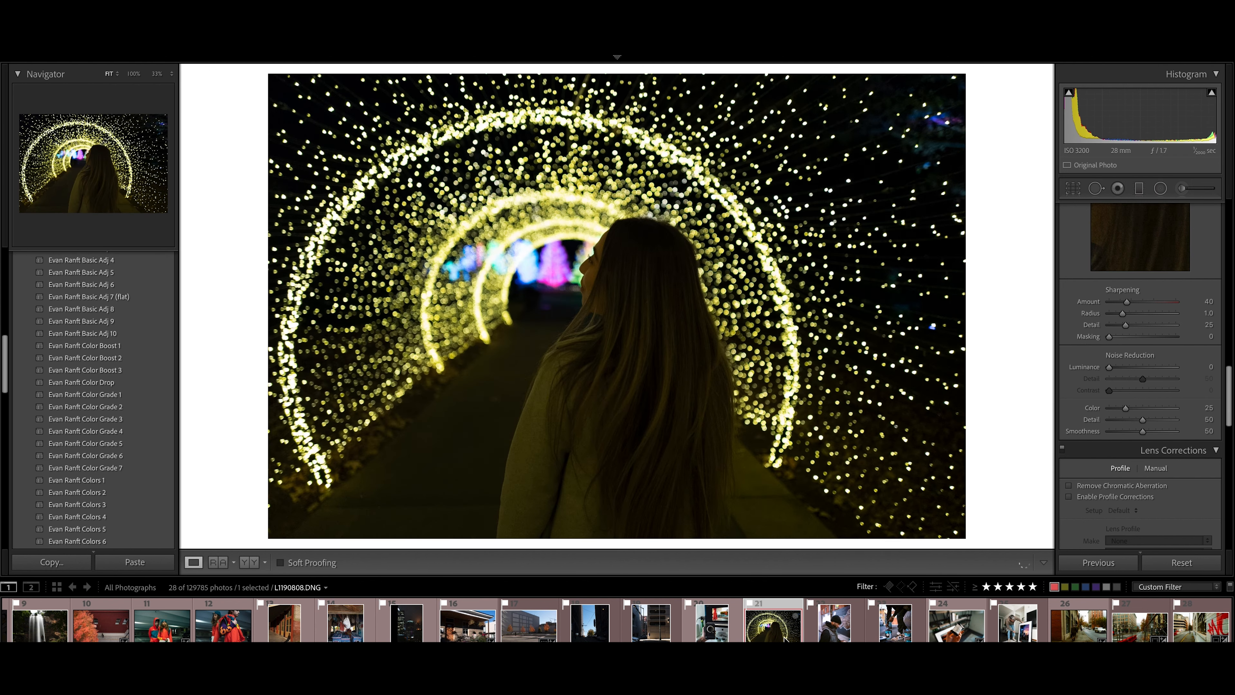
{"action": "scroll", "coordinate": [121, 348], "scroll_direction": "down", "scroll_amount": 3}
{"action": "scroll", "coordinate": [119, 343], "scroll_direction": "up", "scroll_amount": 5}
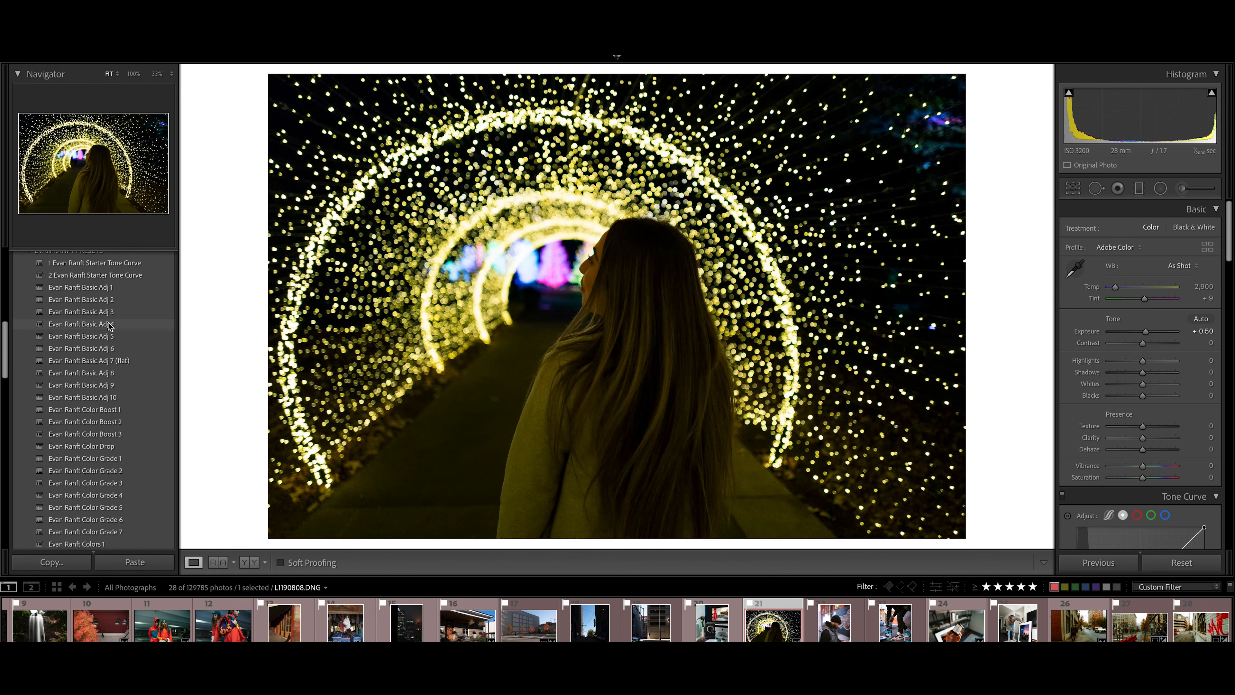
{"action": "left_click", "coordinate": [110, 324]}
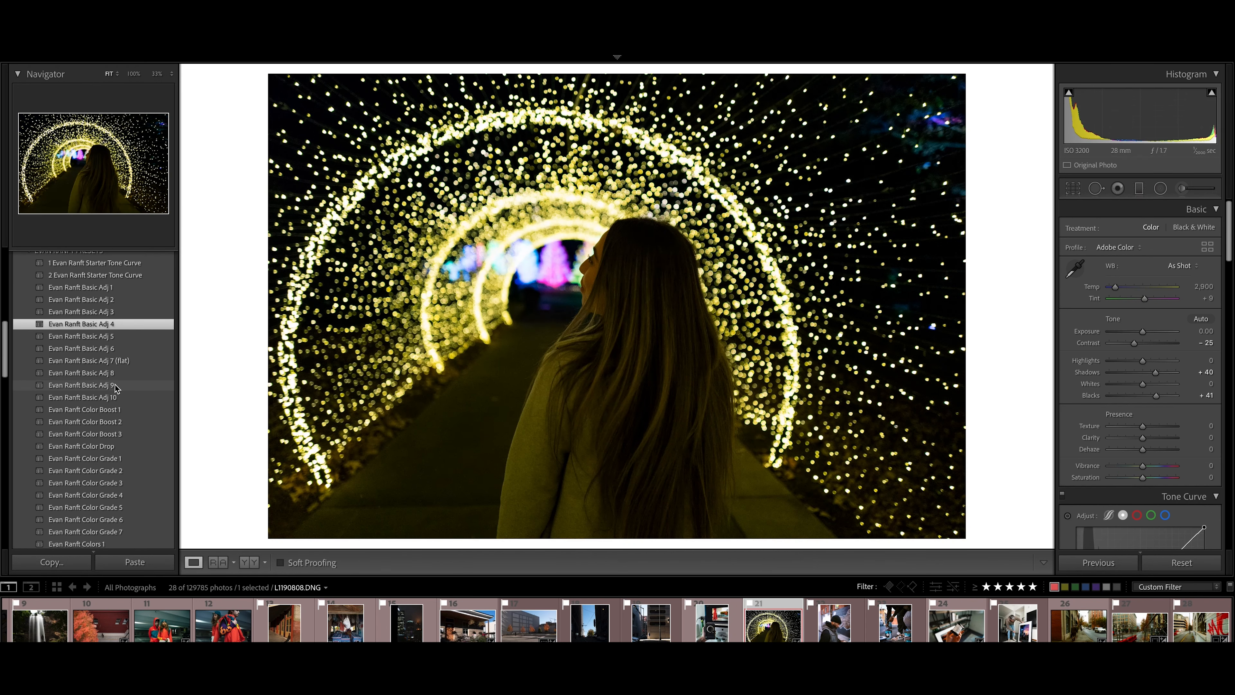
Apply the Color Drop and Color Grade 5 presets to the light tunnel photo
{"action": "scroll", "coordinate": [113, 390], "scroll_direction": "down", "scroll_amount": 1}
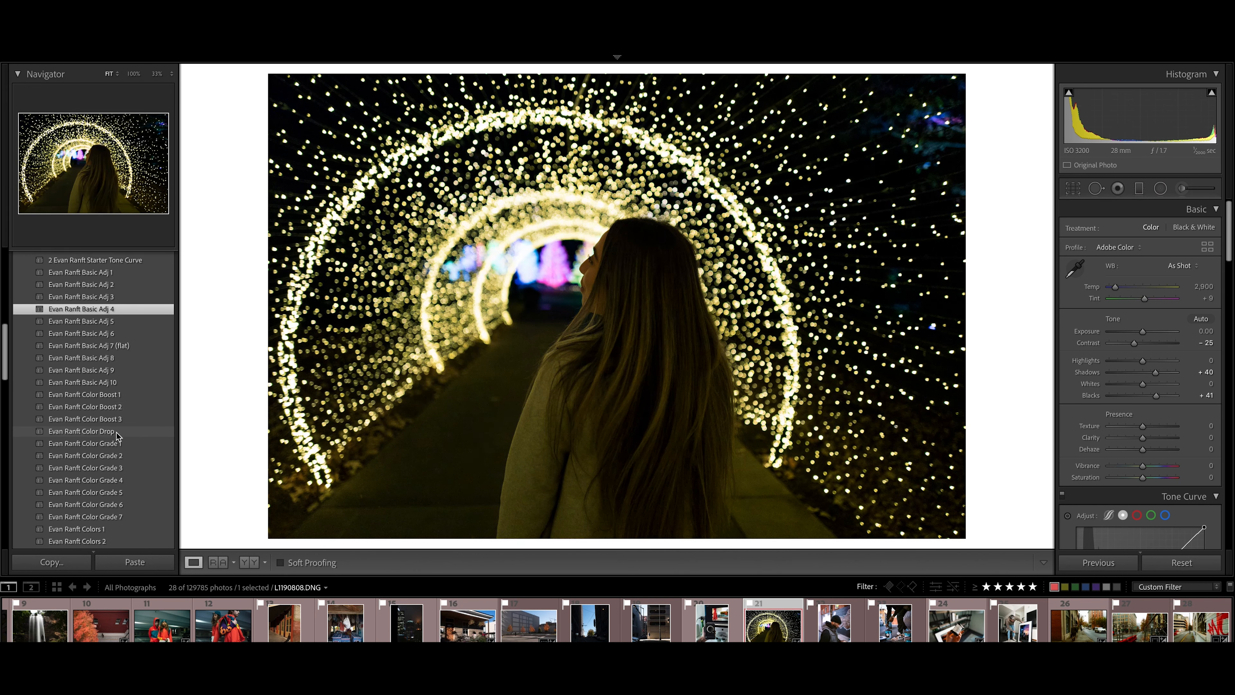
{"action": "left_click", "coordinate": [97, 431]}
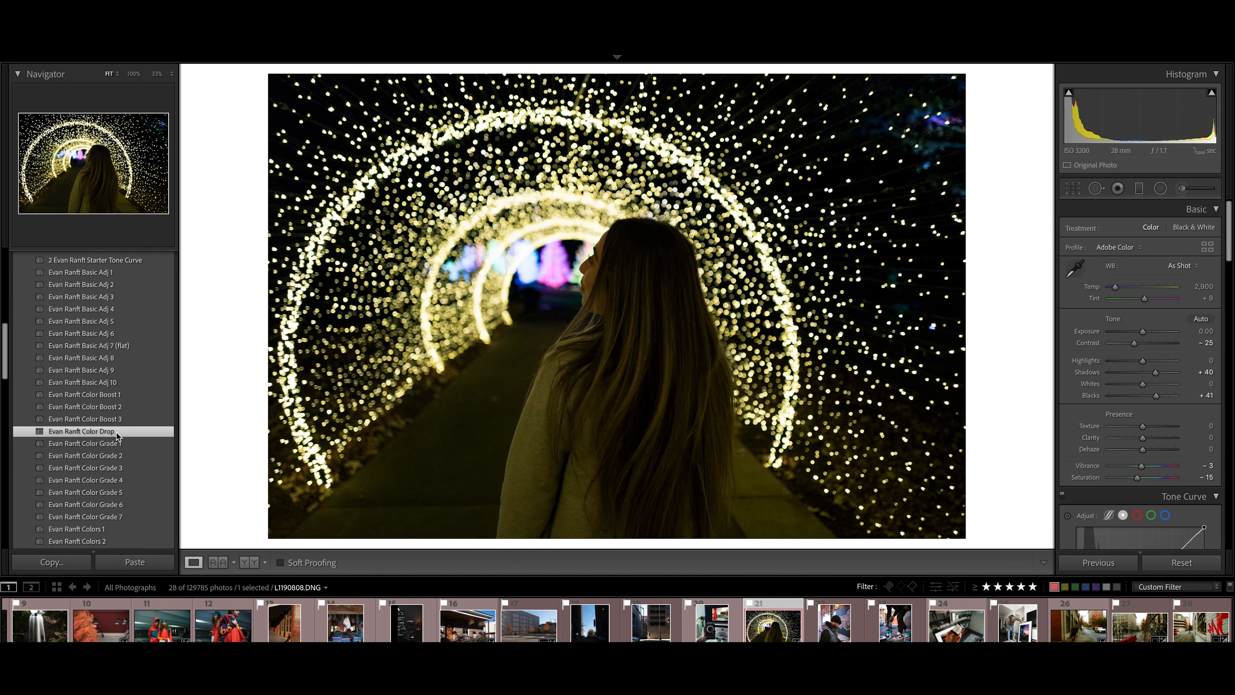
{"action": "scroll", "coordinate": [116, 436], "scroll_direction": "down", "scroll_amount": 1}
{"action": "scroll", "coordinate": [117, 451], "scroll_direction": "down", "scroll_amount": 1}
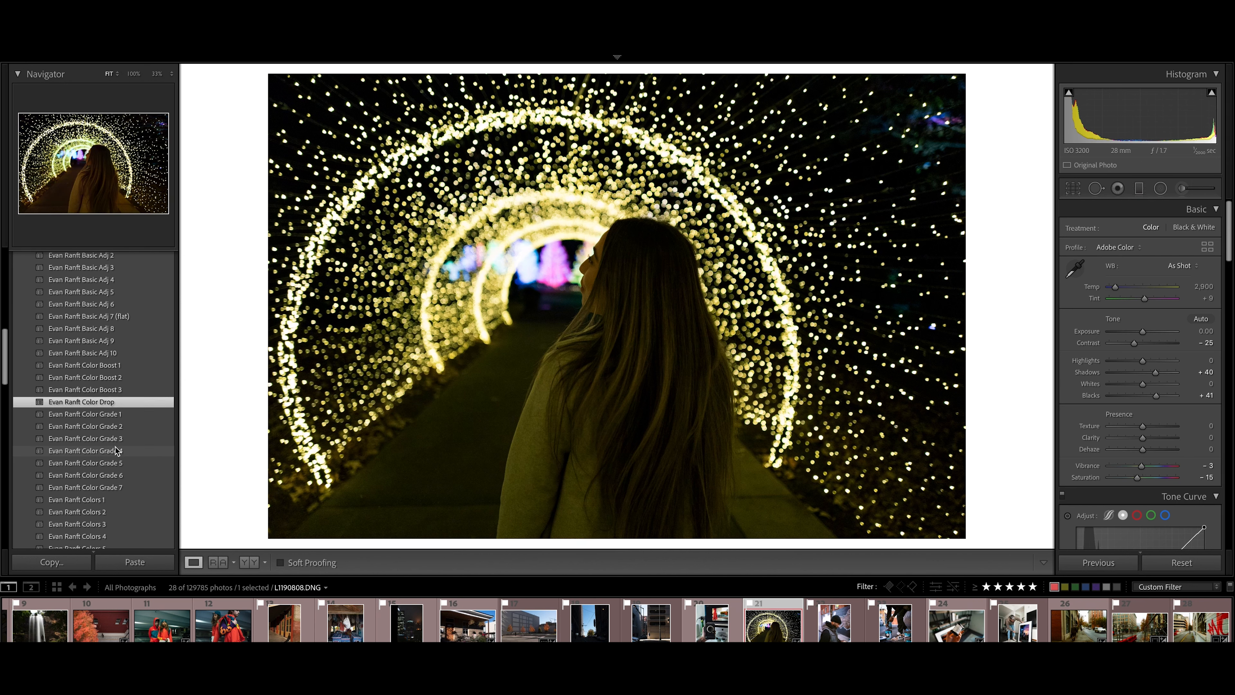
{"action": "scroll", "coordinate": [116, 468], "scroll_direction": "down", "scroll_amount": 1}
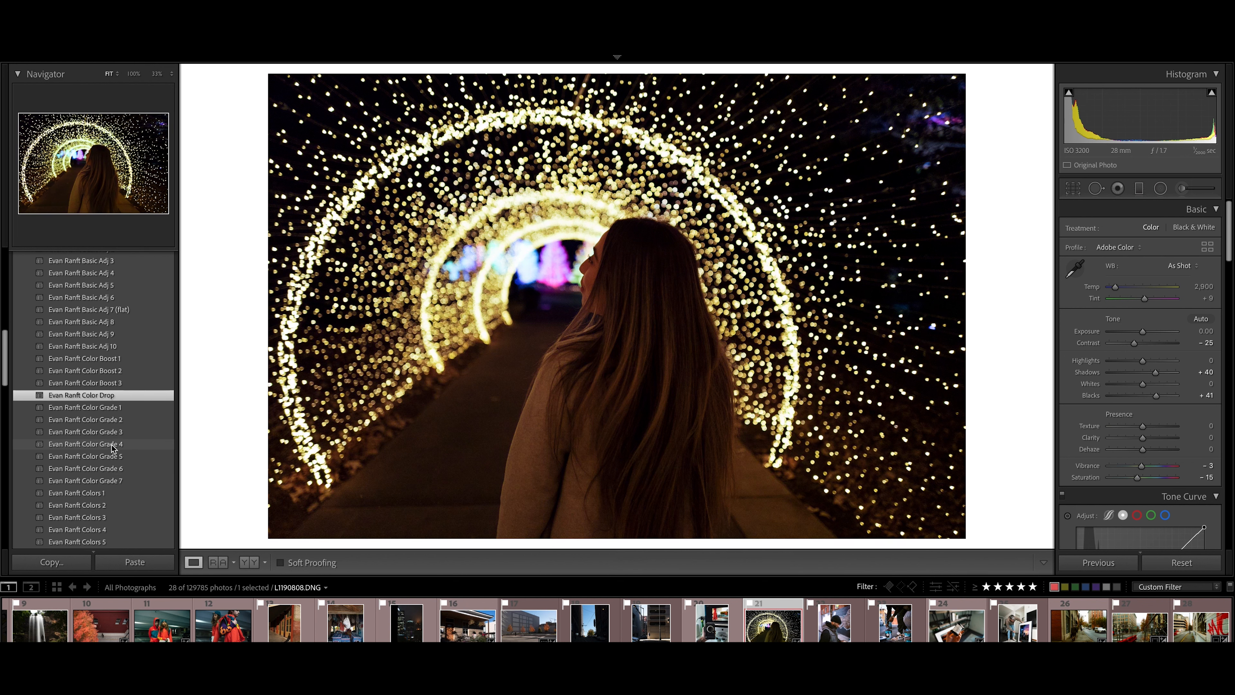
{"action": "left_click", "coordinate": [113, 459]}
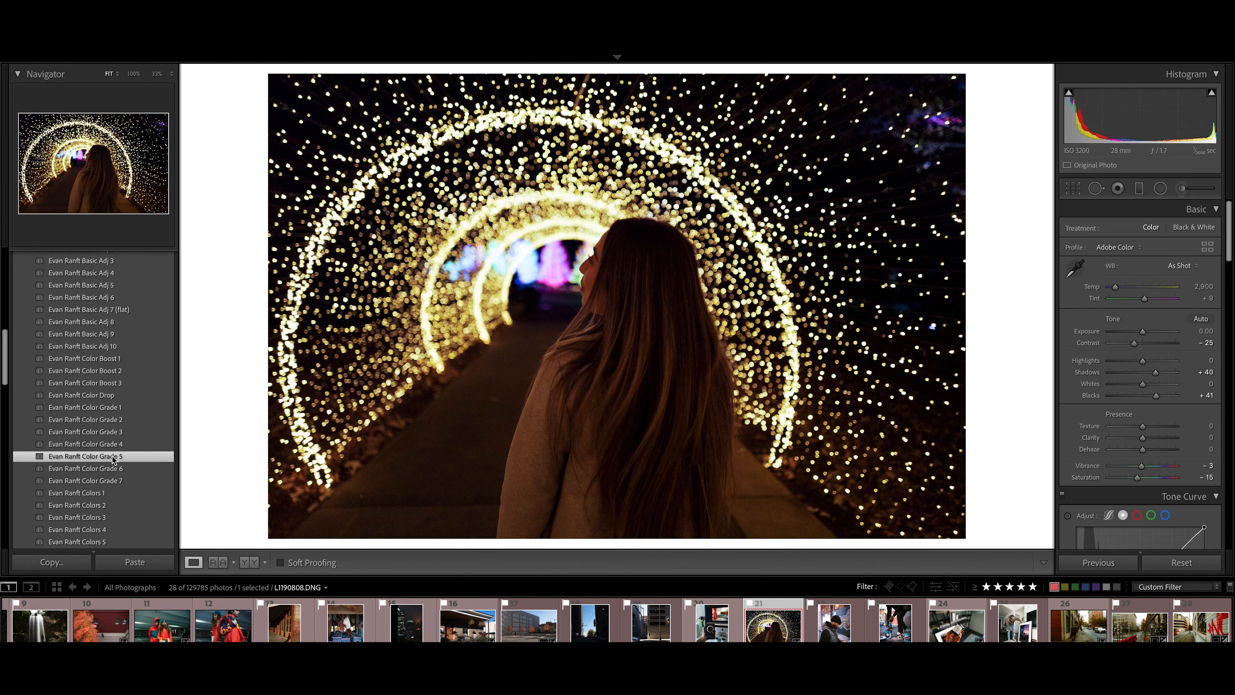
Apply the Colors 1 preset to the light tunnel photo
{"action": "scroll", "coordinate": [112, 461], "scroll_direction": "down", "scroll_amount": 2}
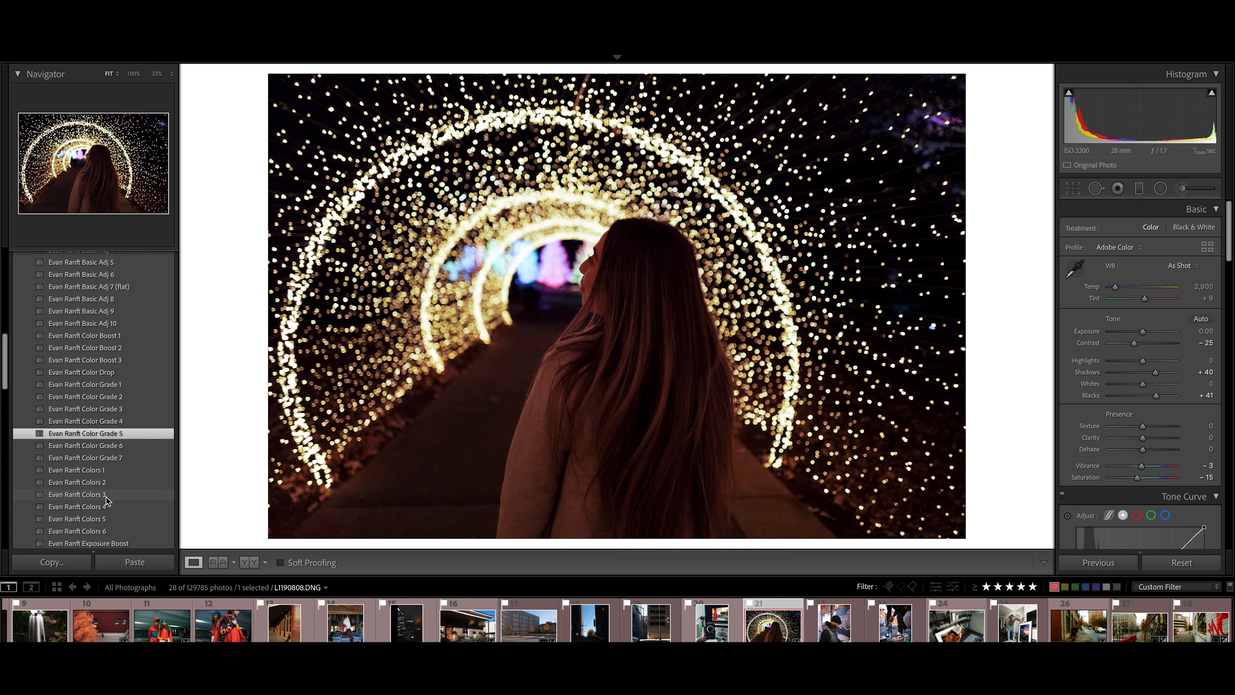
{"action": "scroll", "coordinate": [107, 511], "scroll_direction": "down", "scroll_amount": 1}
{"action": "scroll", "coordinate": [109, 512], "scroll_direction": "down", "scroll_amount": 1}
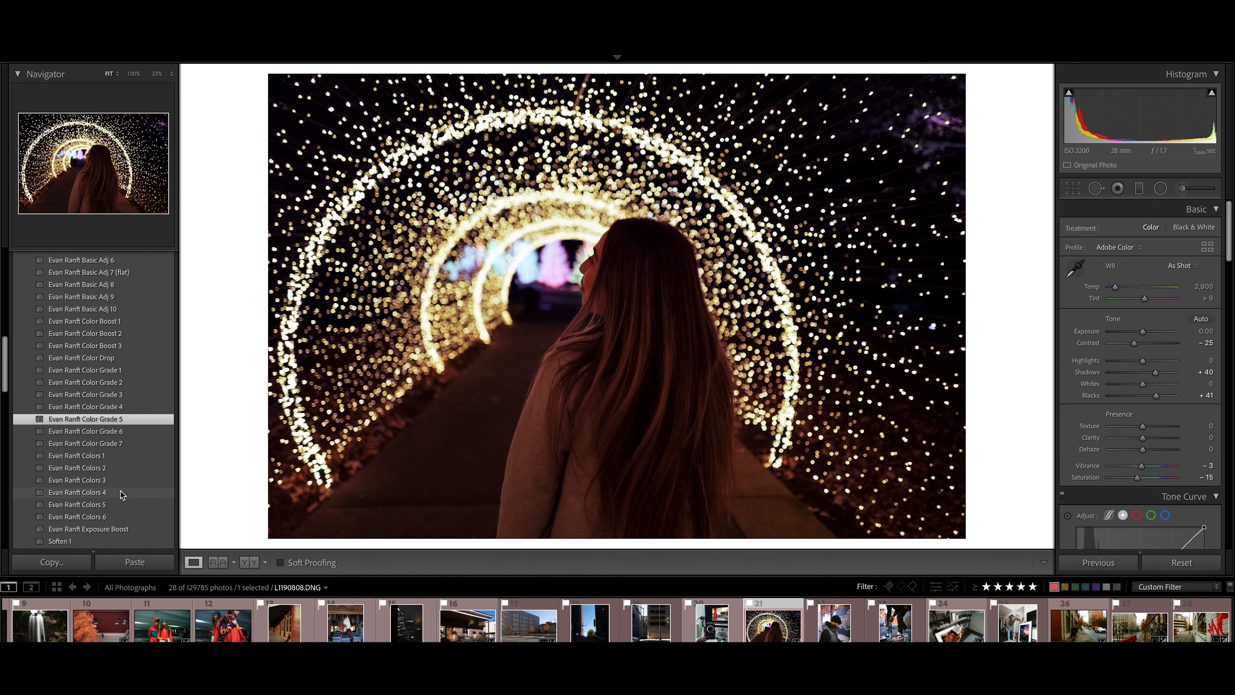
{"action": "left_click", "coordinate": [110, 454]}
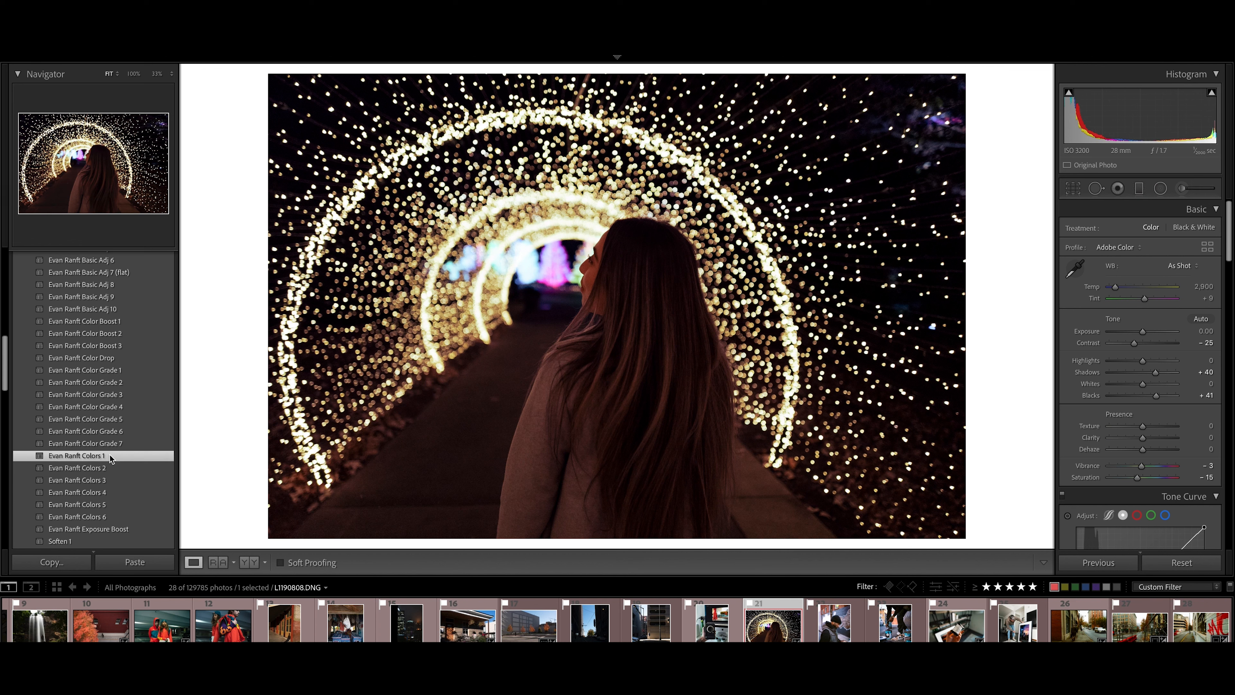
Apply the Soften 1 preset to the light tunnel photo and raise vibrance to +14 and saturation to +11
{"action": "scroll", "coordinate": [110, 454], "scroll_direction": "down", "scroll_amount": 2}
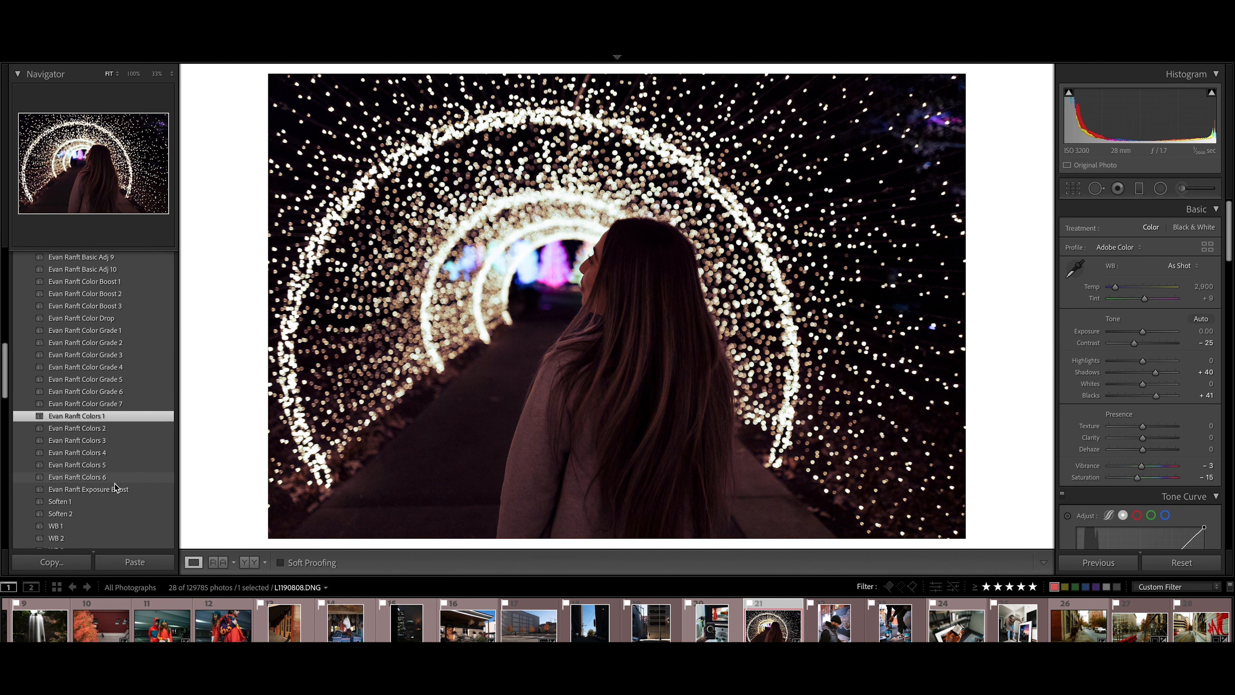
{"action": "left_click", "coordinate": [96, 501]}
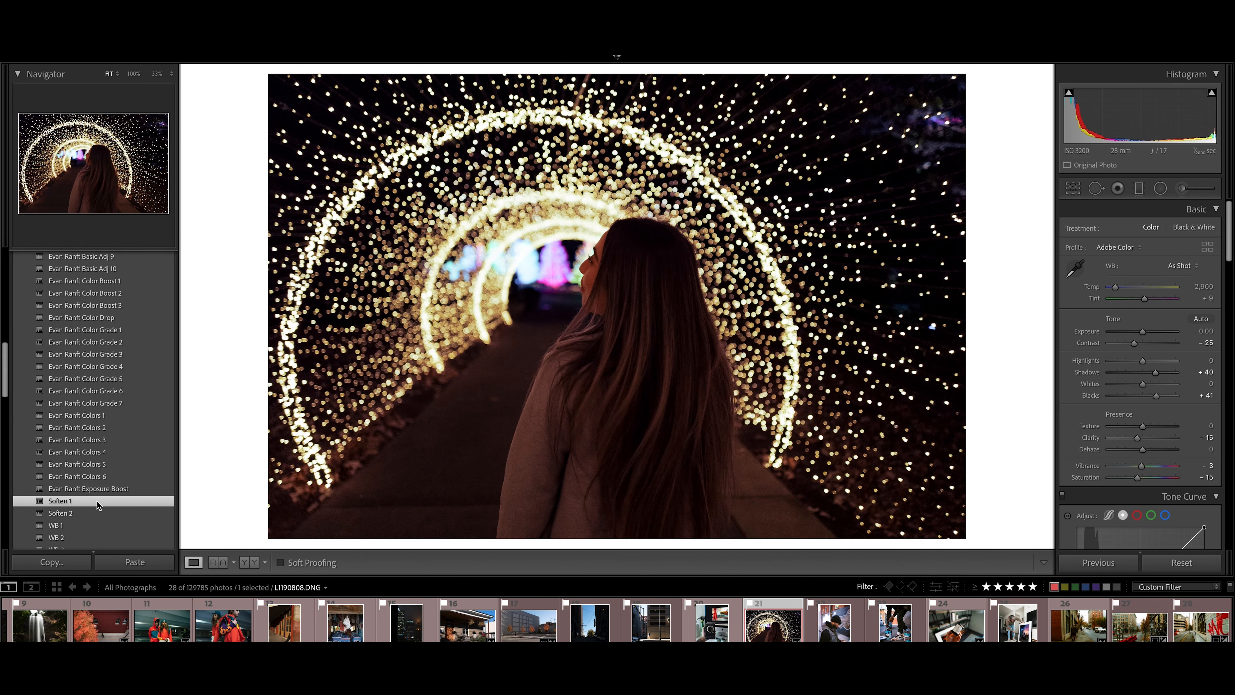
{"action": "scroll", "coordinate": [96, 501], "scroll_direction": "down", "scroll_amount": 2}
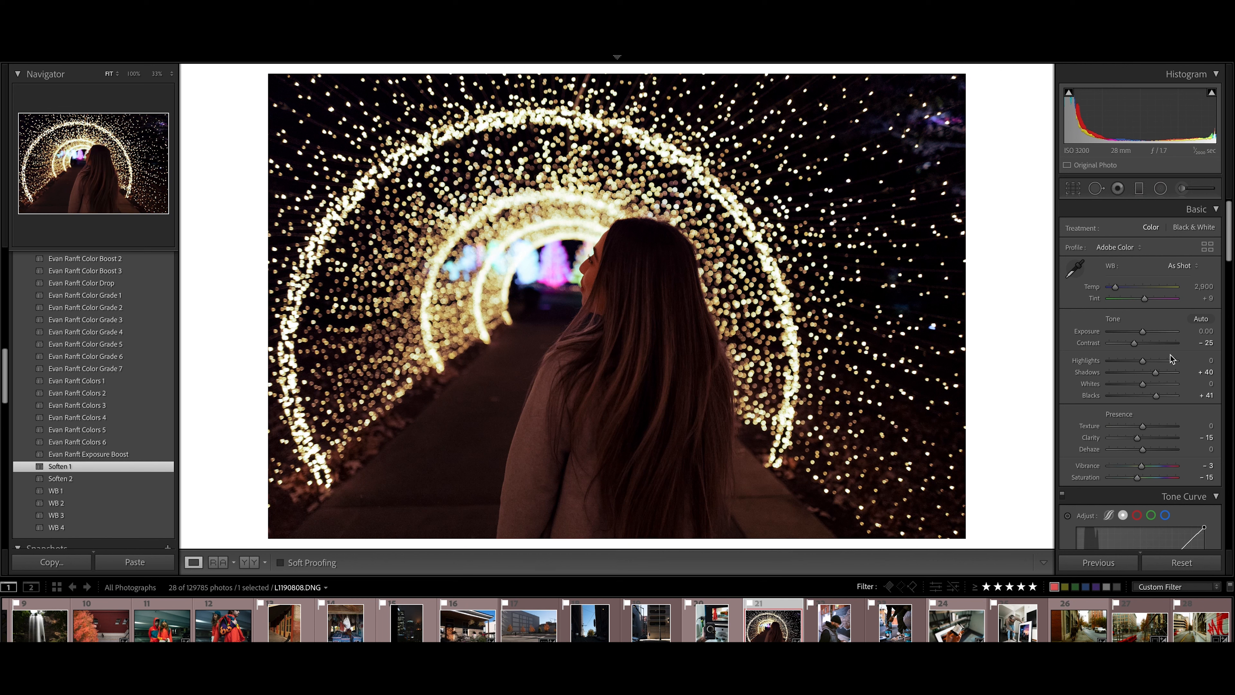
{"action": "left_click_drag", "start_coordinate": [1139, 478], "coordinate": [1148, 467]}
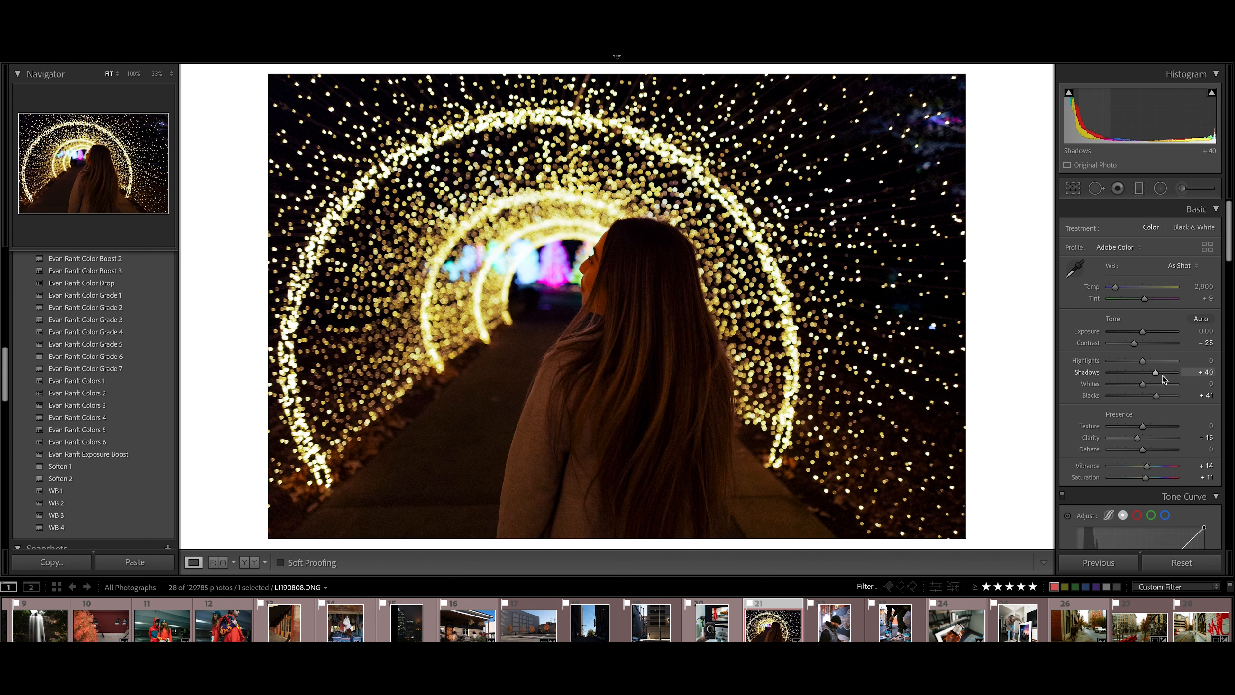
Try a small exposure boost and reset it, and set the light tunnel photo's shadows to +61 and whites to +25
{"action": "left_click_drag", "start_coordinate": [1143, 332], "coordinate": [1144, 331]}
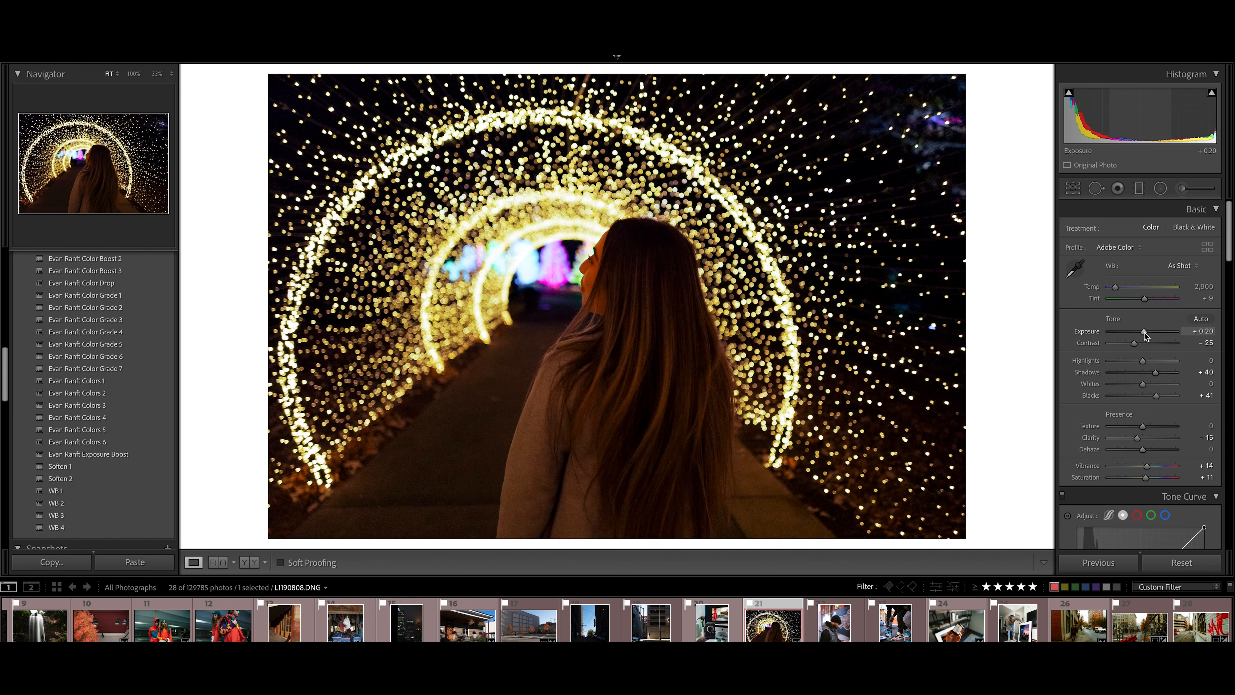
{"action": "double_click", "coordinate": [1145, 333]}
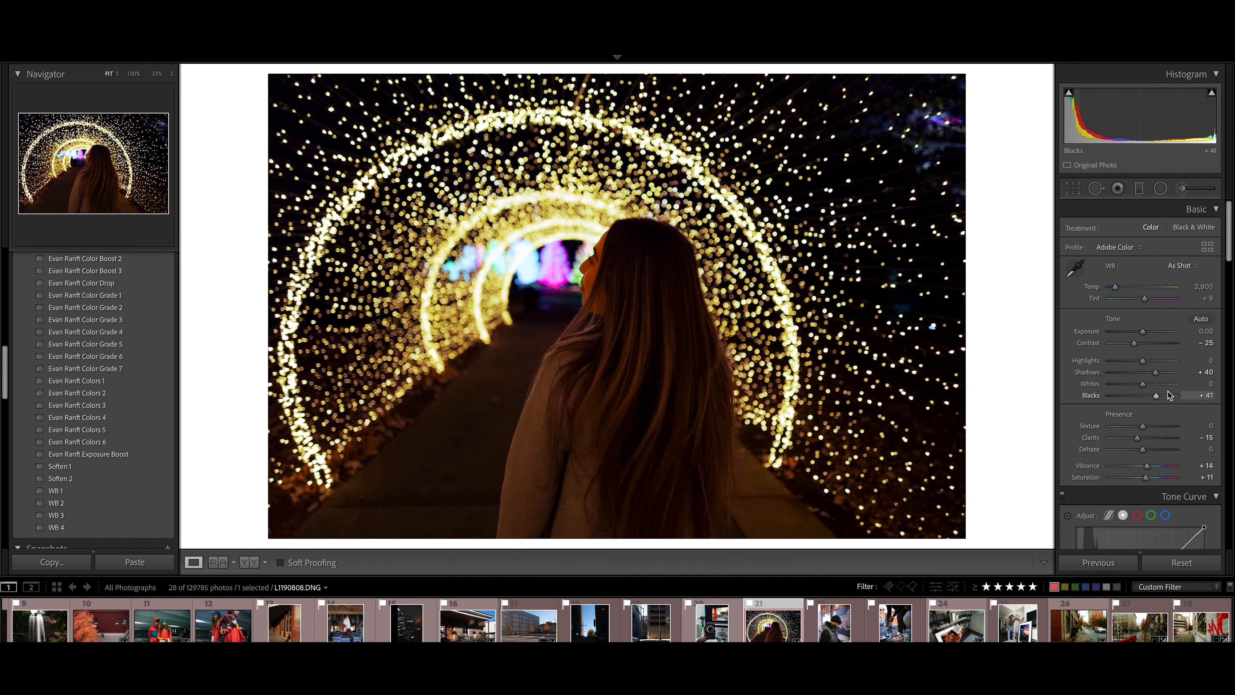
{"action": "left_click", "coordinate": [1167, 375]}
{"action": "left_click_drag", "start_coordinate": [1167, 374], "coordinate": [1151, 386]}
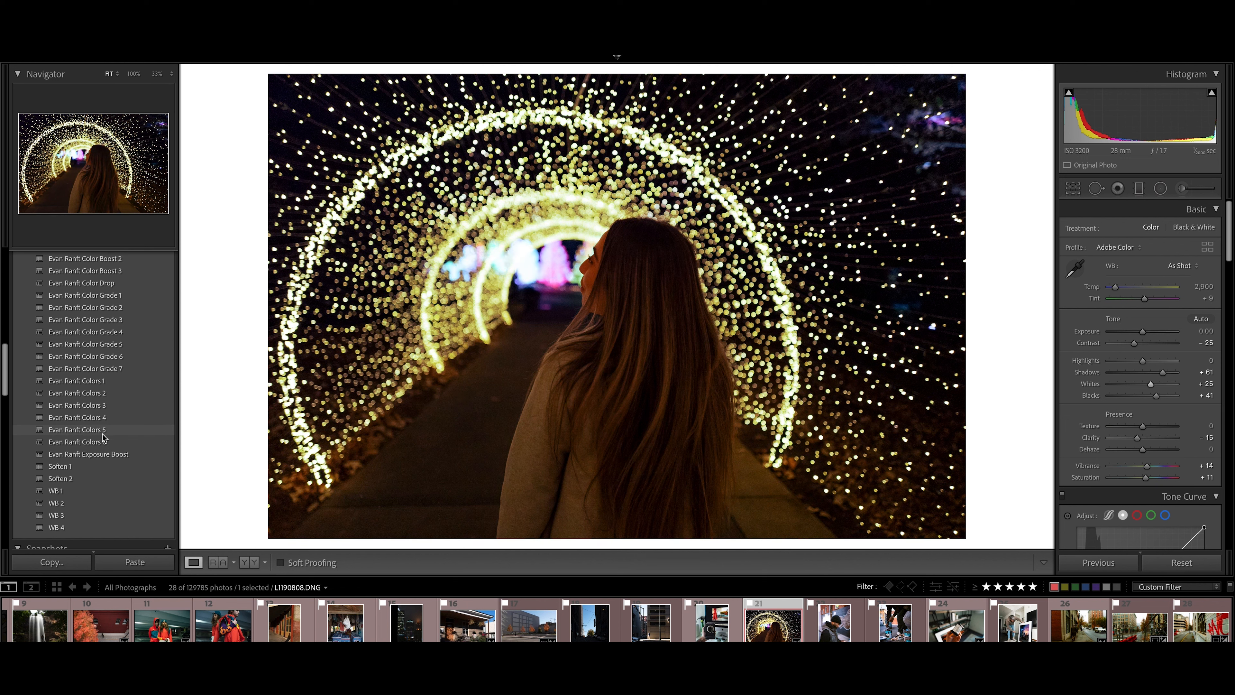
Apply the Colors 6 preset to the light tunnel photo and set the orange saturation to -18 and luminance to +6
{"action": "left_click", "coordinate": [105, 443]}
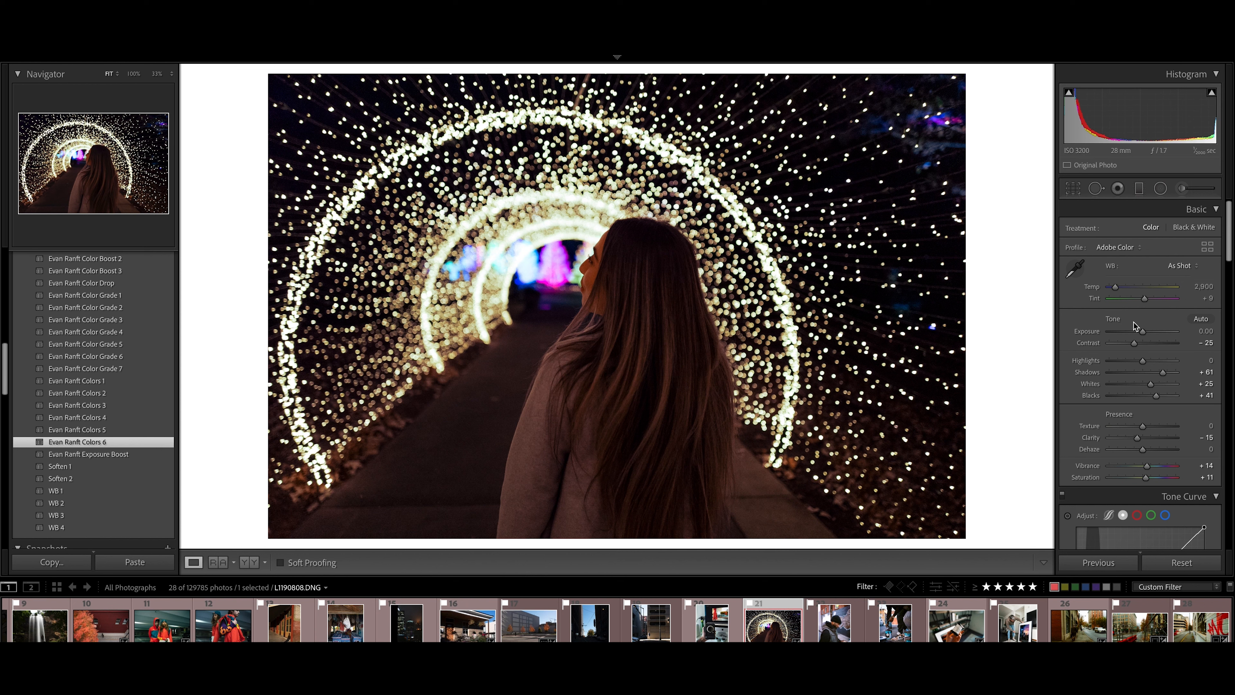
{"action": "scroll", "coordinate": [1161, 467], "scroll_direction": "down", "scroll_amount": 6}
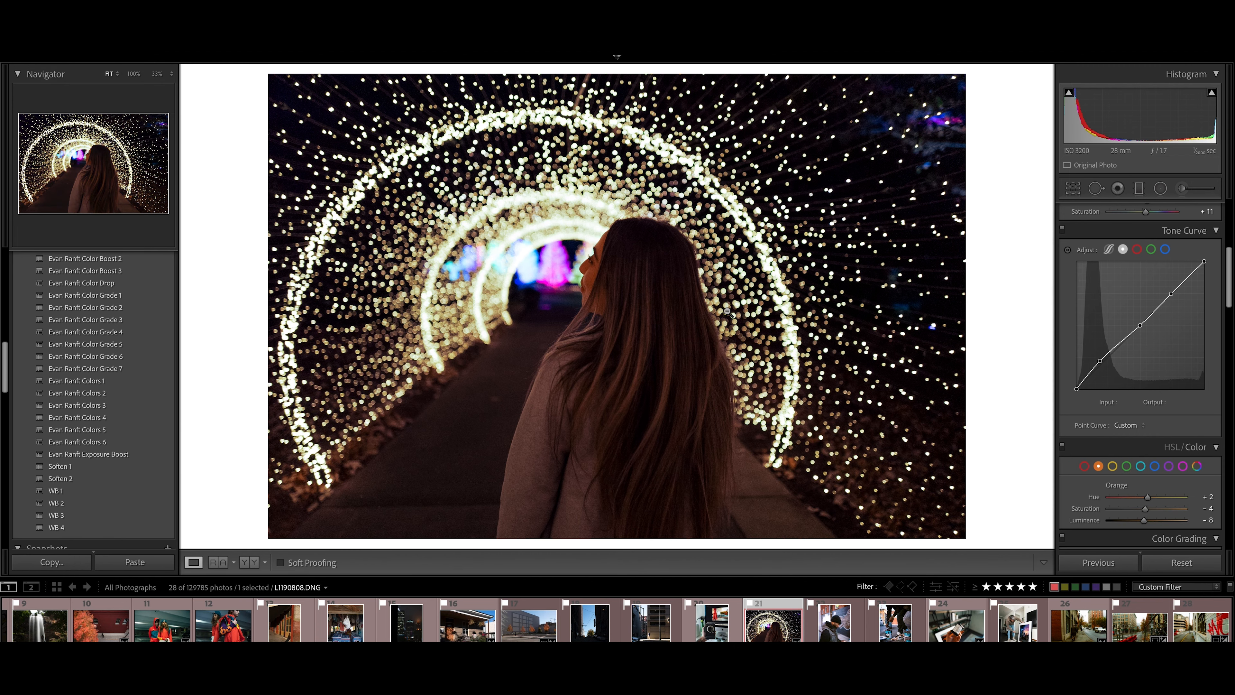
{"action": "left_click", "coordinate": [646, 293]}
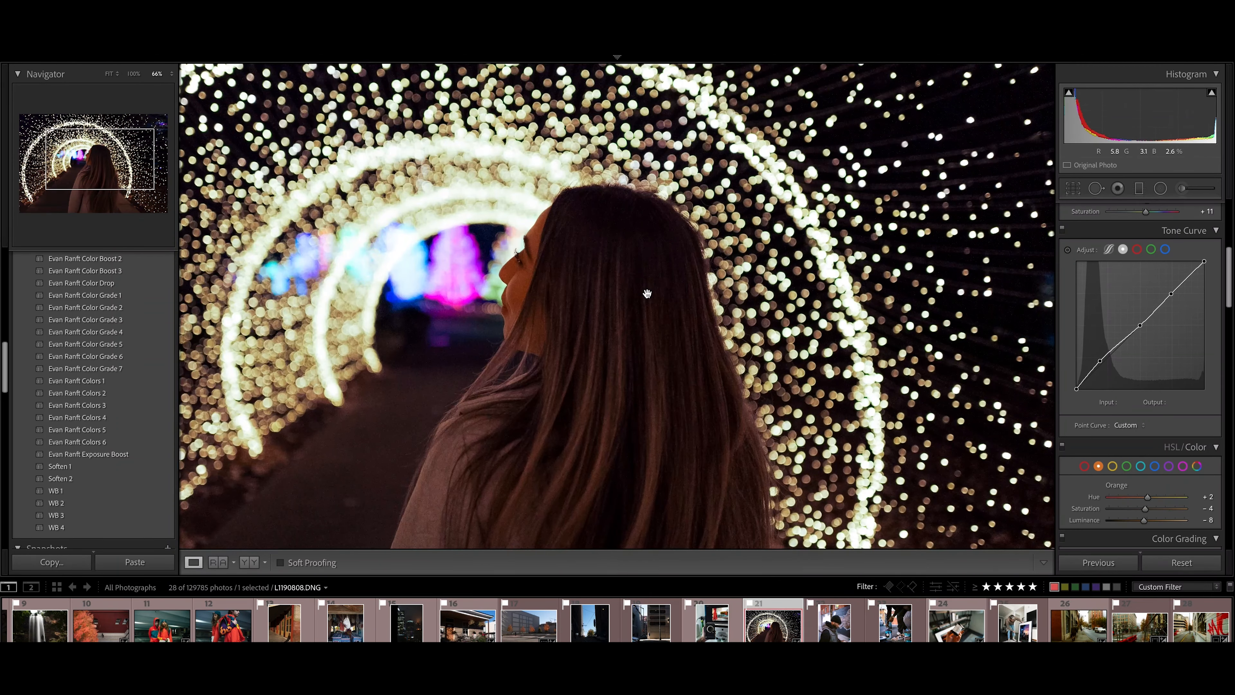
{"action": "key", "text": "super+minus"}
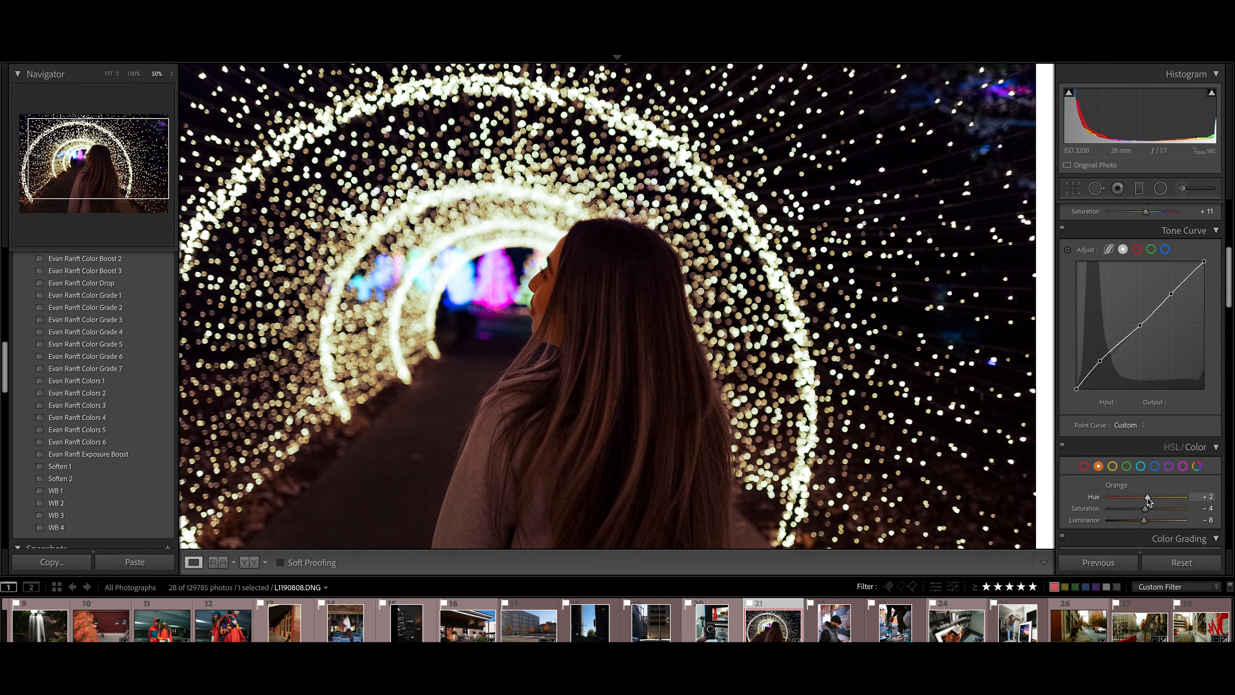
{"action": "left_click_drag", "start_coordinate": [1148, 499], "coordinate": [1148, 525]}
{"action": "left_click", "coordinate": [910, 409]}
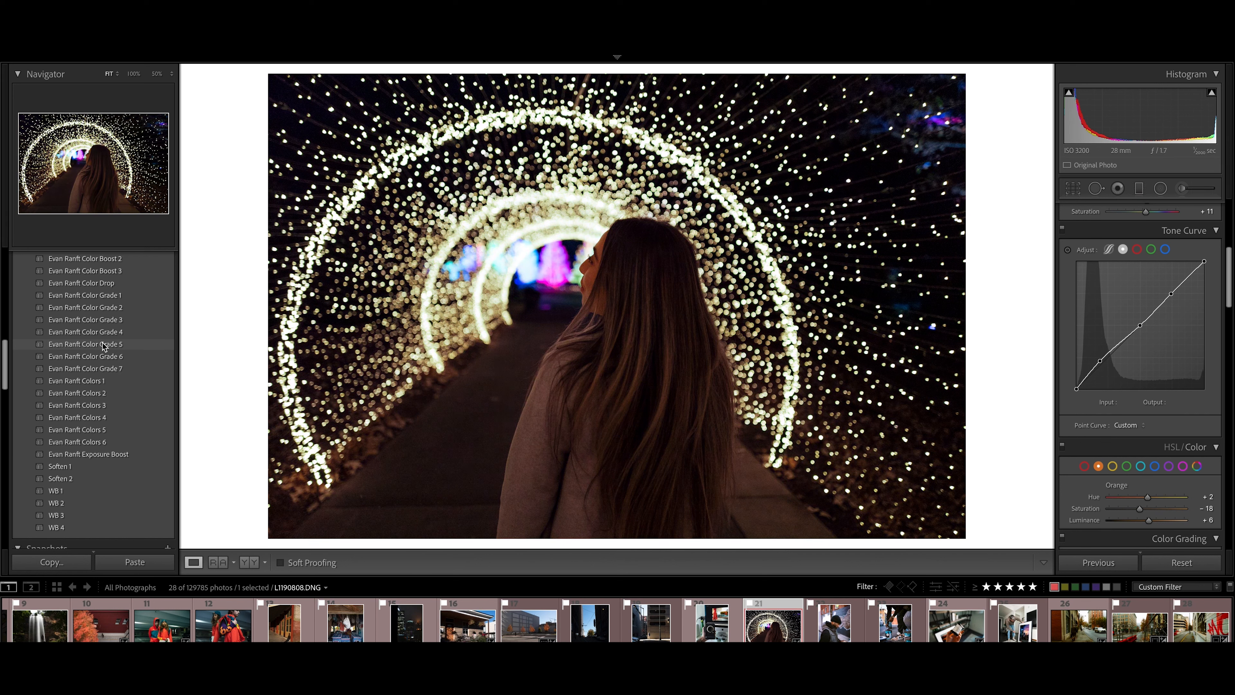
Reset all settings of the light tunnel photo to compare with the unedited version, and undo the reset
{"action": "scroll", "coordinate": [103, 350], "scroll_direction": "up", "scroll_amount": 1}
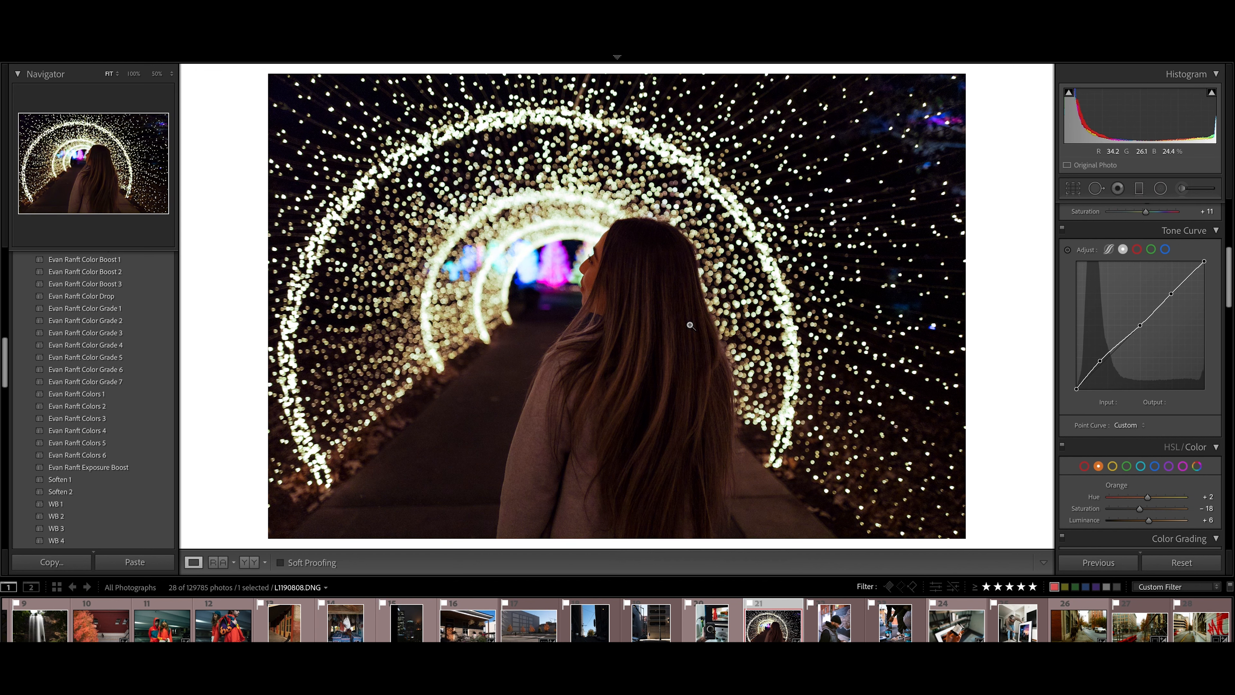
{"action": "scroll", "coordinate": [1189, 302], "scroll_direction": "up", "scroll_amount": 3}
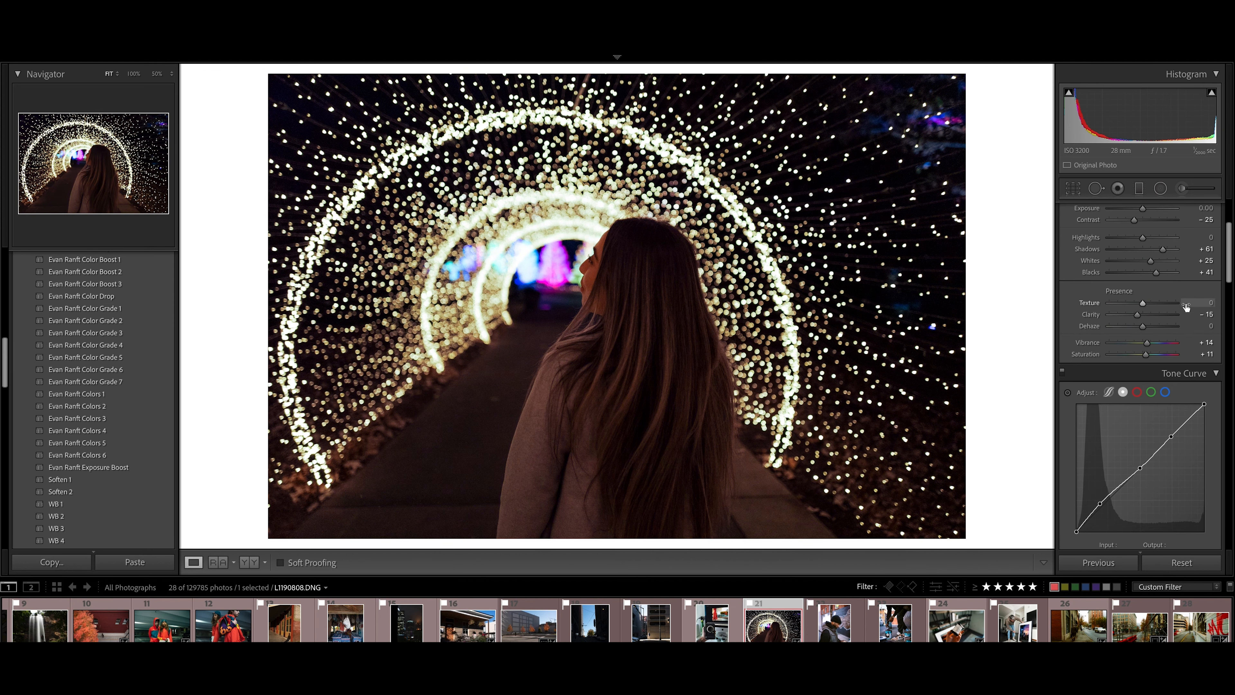
{"action": "left_click", "coordinate": [1190, 562]}
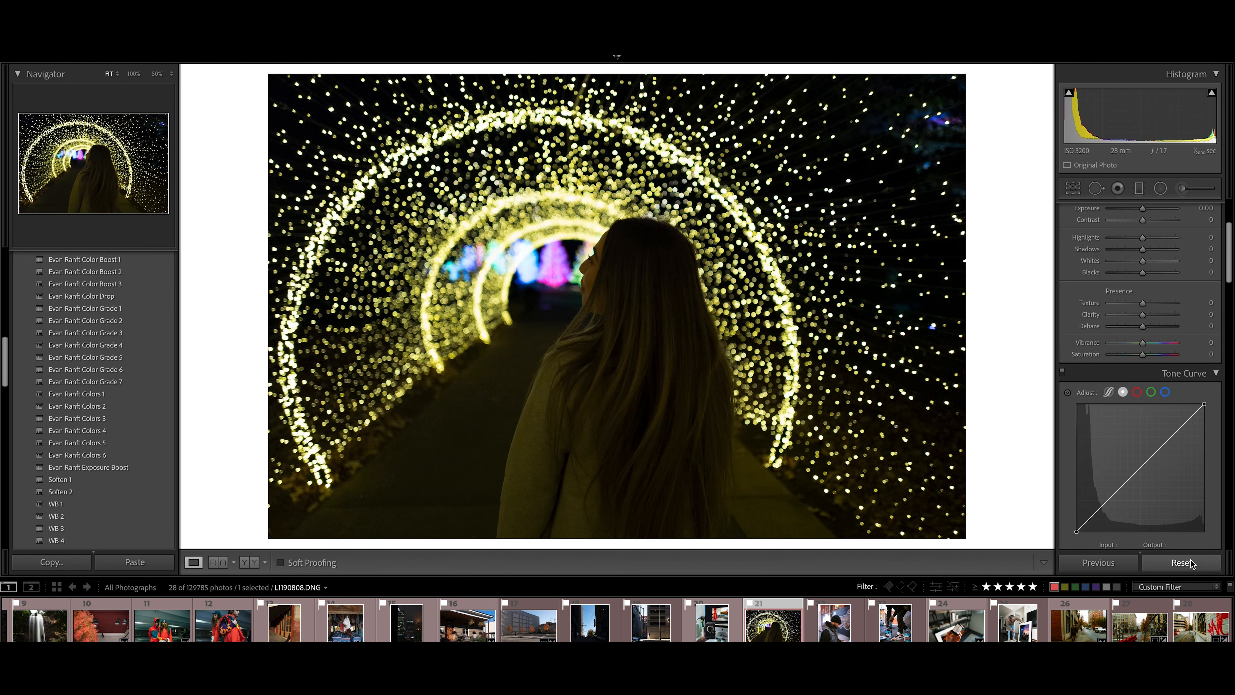
{"action": "key", "text": "ctrl+z"}
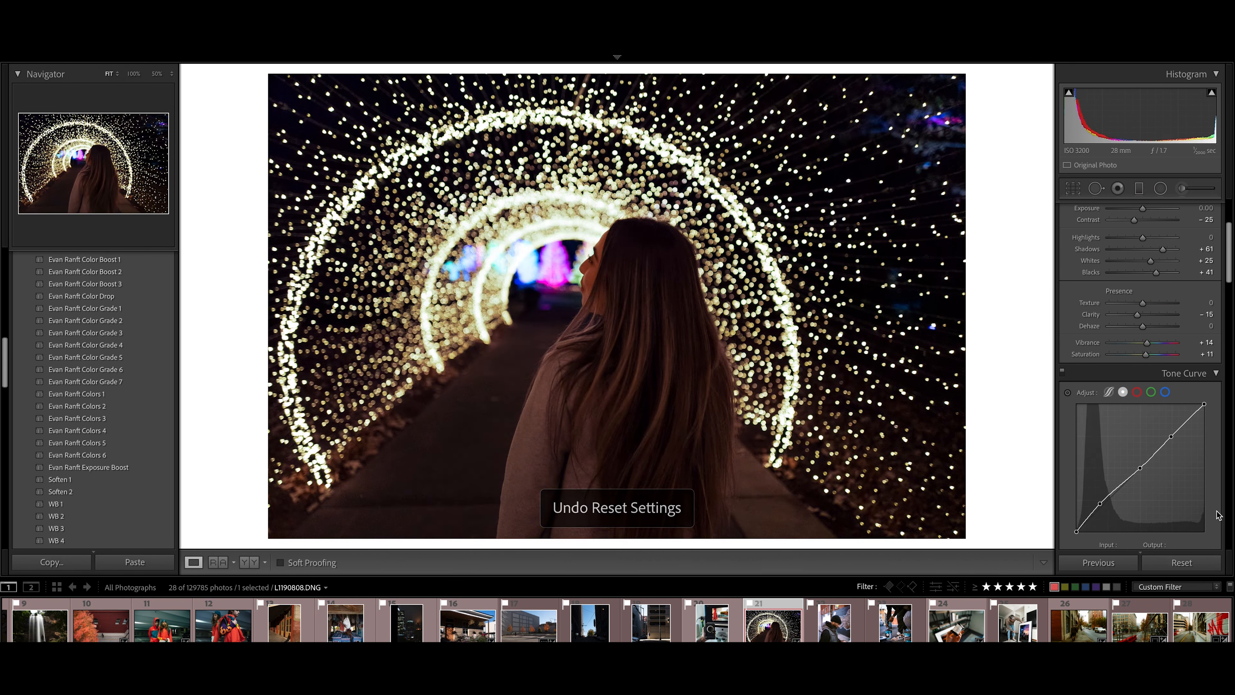
Try a contrast of +15 on the light tunnel photo and undo the contrast change
{"action": "scroll", "coordinate": [1165, 438], "scroll_direction": "up", "scroll_amount": 3}
{"action": "left_click", "coordinate": [1148, 344]}
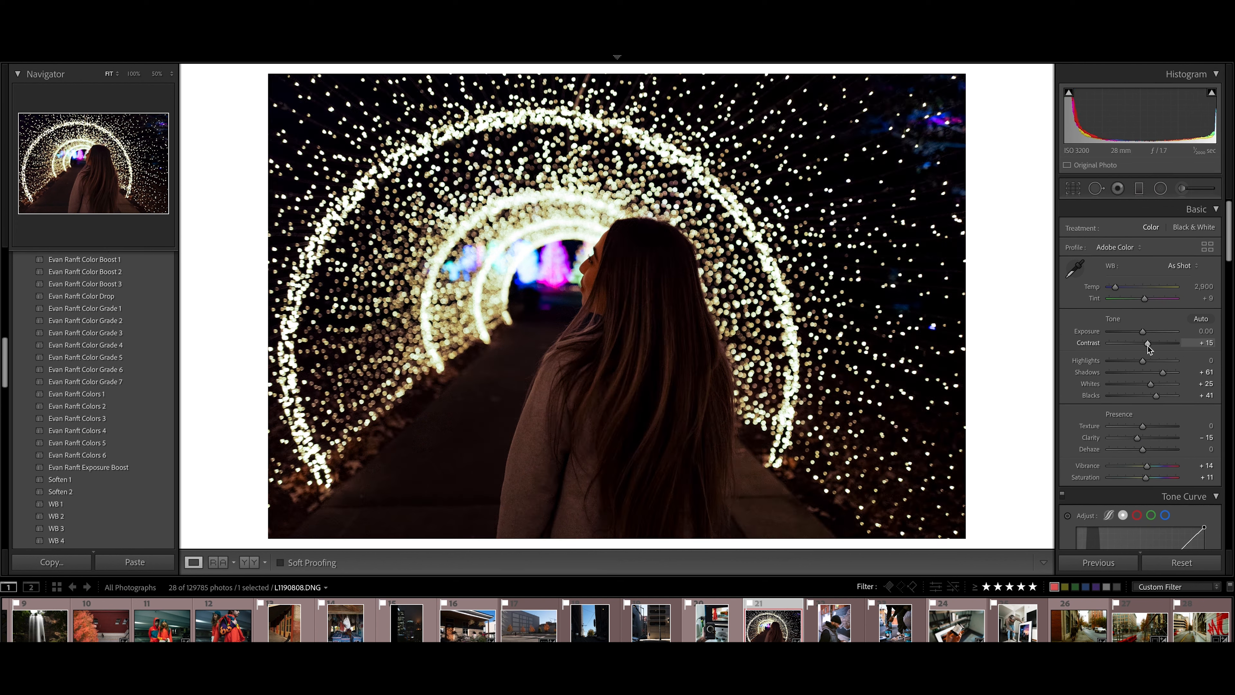
{"action": "key", "text": "ctrl+z"}
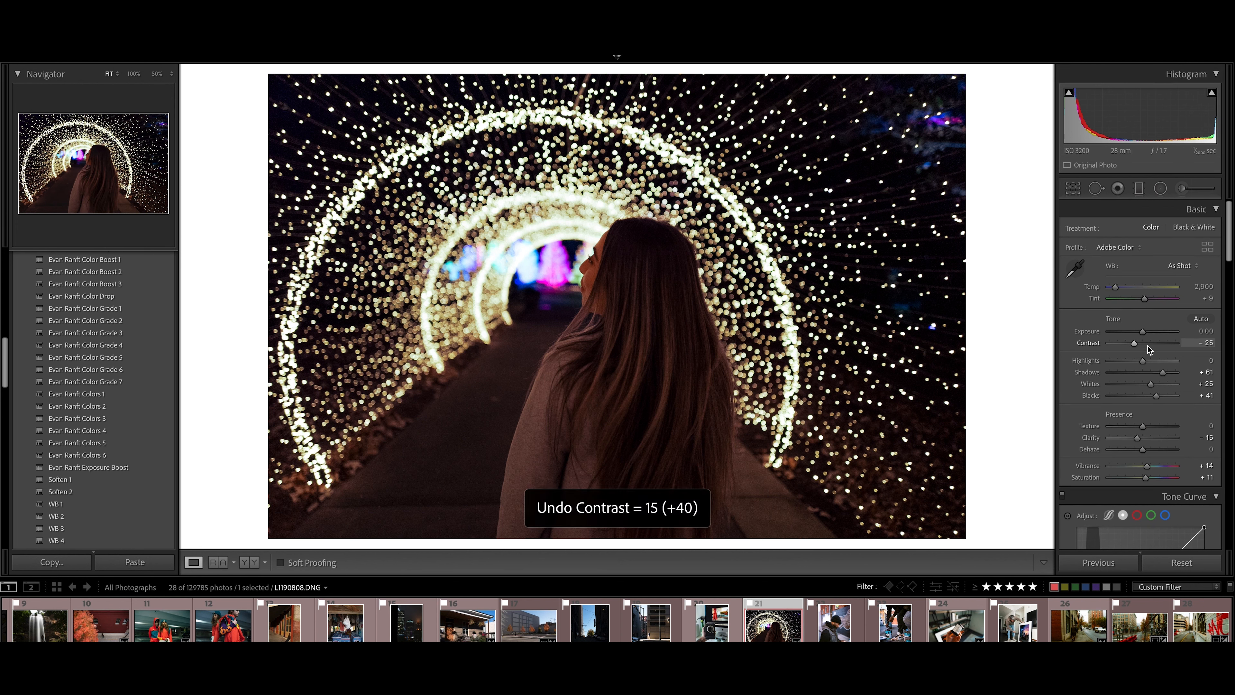
Darken the lower part of the photo with a graduated filter at -0.58 exposure, and set the overall exposure to +0.15
{"action": "left_click", "coordinate": [1140, 189]}
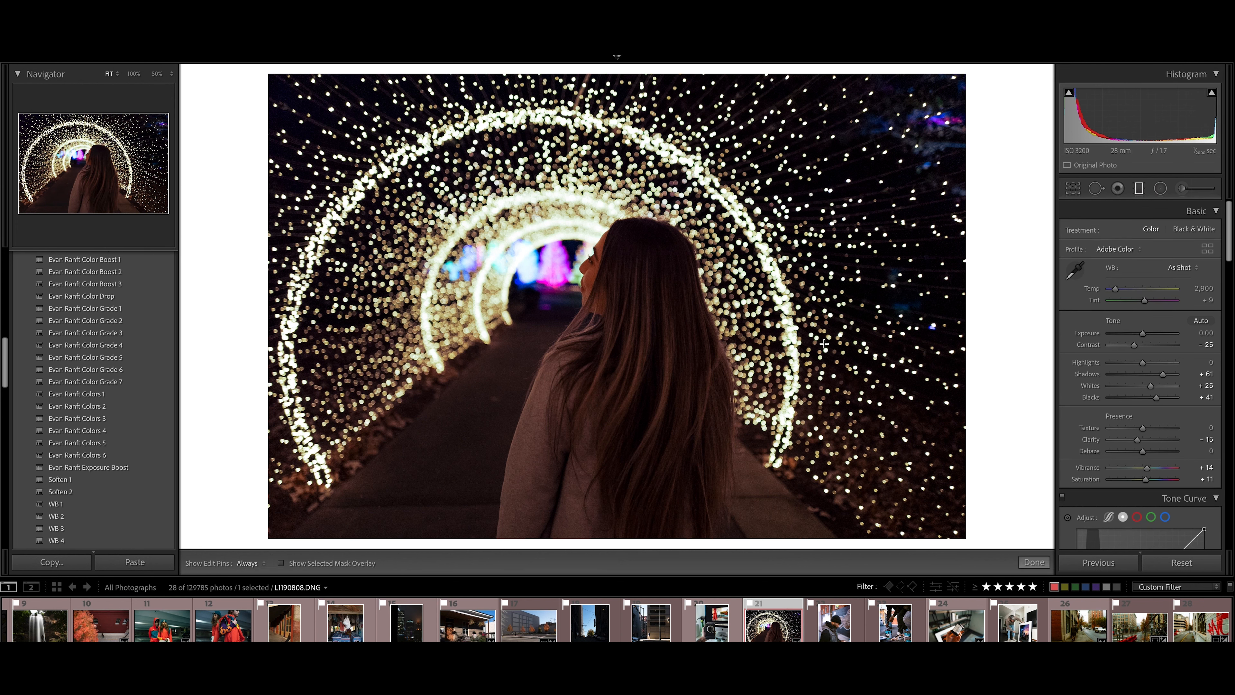
{"action": "left_click_drag", "start_coordinate": [611, 547], "coordinate": [639, 395]}
{"action": "left_click_drag", "start_coordinate": [1146, 276], "coordinate": [1138, 275]}
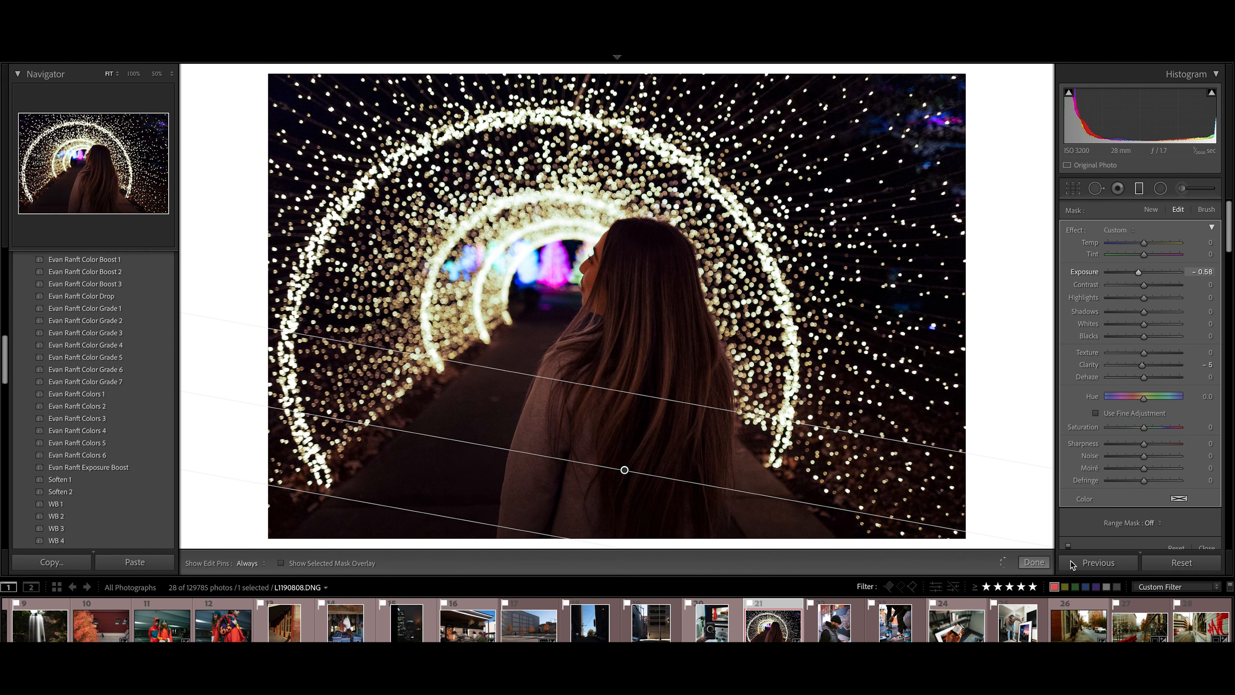
{"action": "left_click", "coordinate": [1034, 561]}
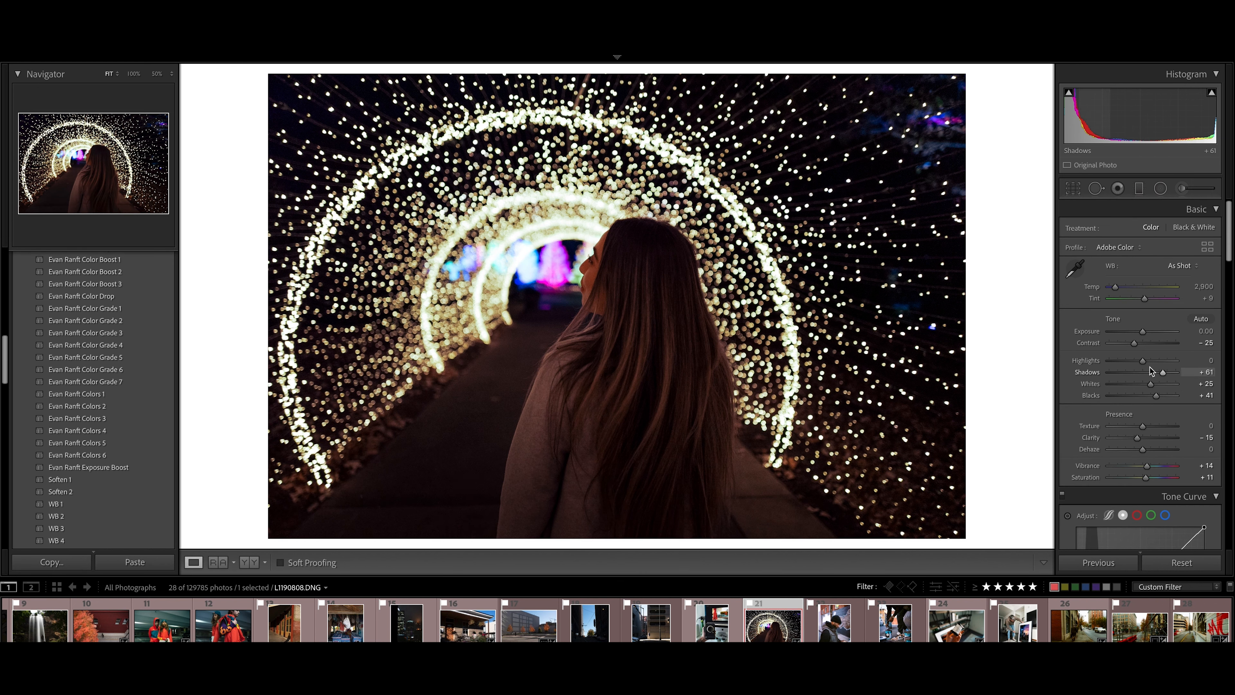
{"action": "left_click_drag", "start_coordinate": [1144, 333], "coordinate": [1146, 333]}
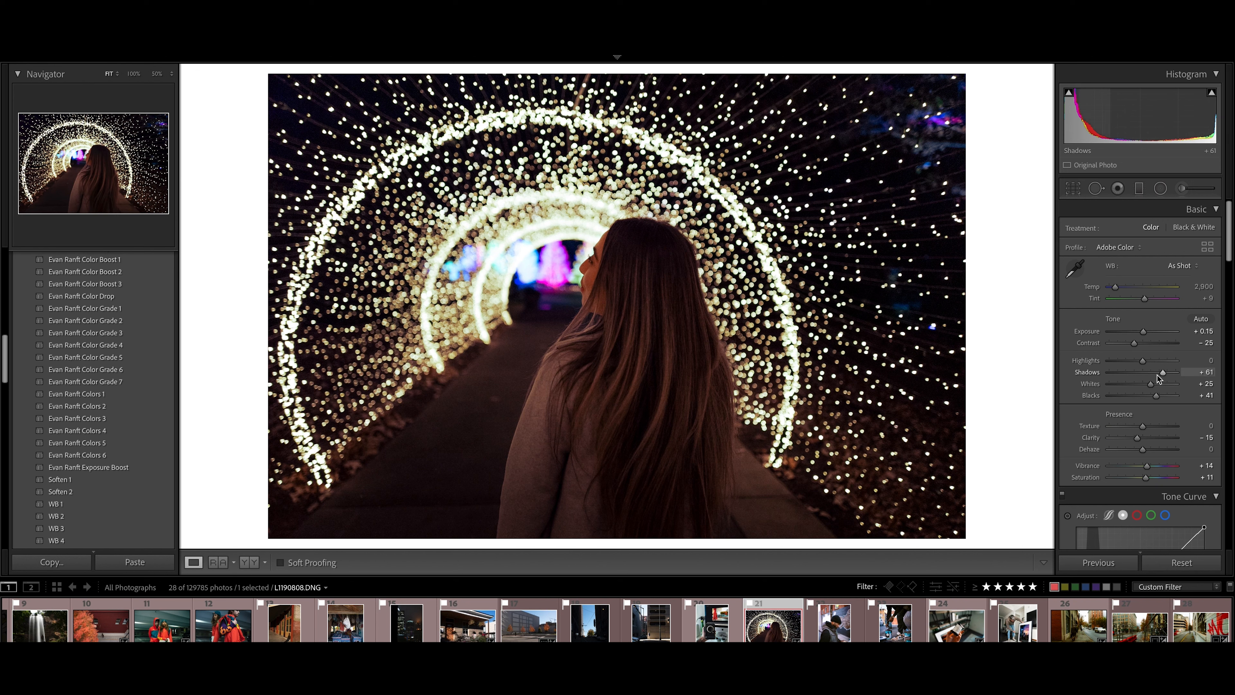
Set luminance noise reduction to 15, sharpening masking to 60 and detail to 28, and lower shadows to +47 and saturation to +5
{"action": "scroll", "coordinate": [1142, 425], "scroll_direction": "down", "scroll_amount": 8}
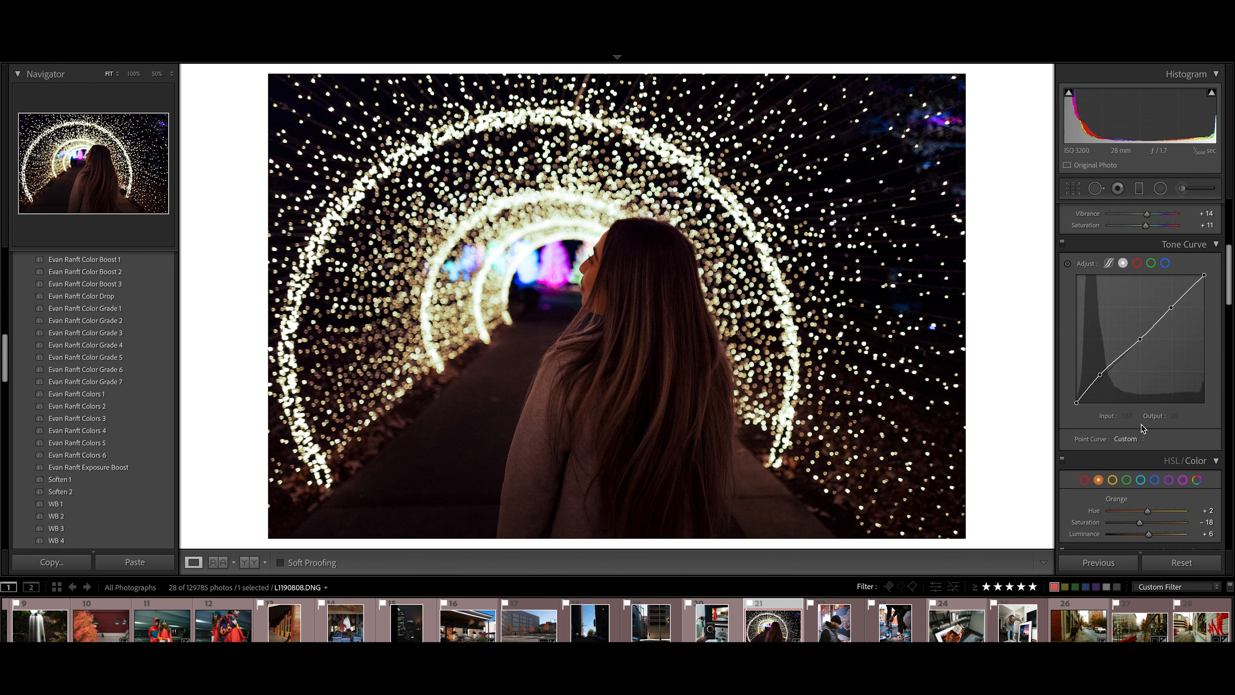
{"action": "scroll", "coordinate": [1142, 426], "scroll_direction": "down", "scroll_amount": 10}
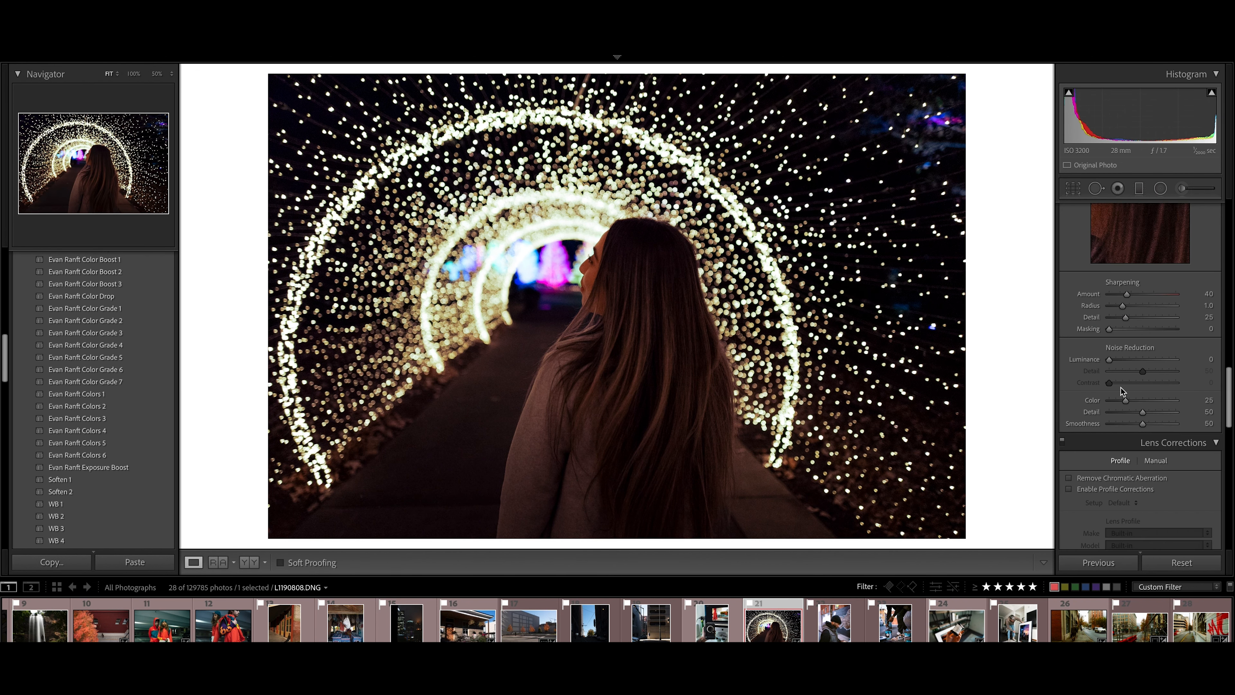
{"action": "left_click_drag", "start_coordinate": [1111, 358], "coordinate": [1120, 359]}
{"action": "left_click_drag", "start_coordinate": [1111, 329], "coordinate": [1151, 329]}
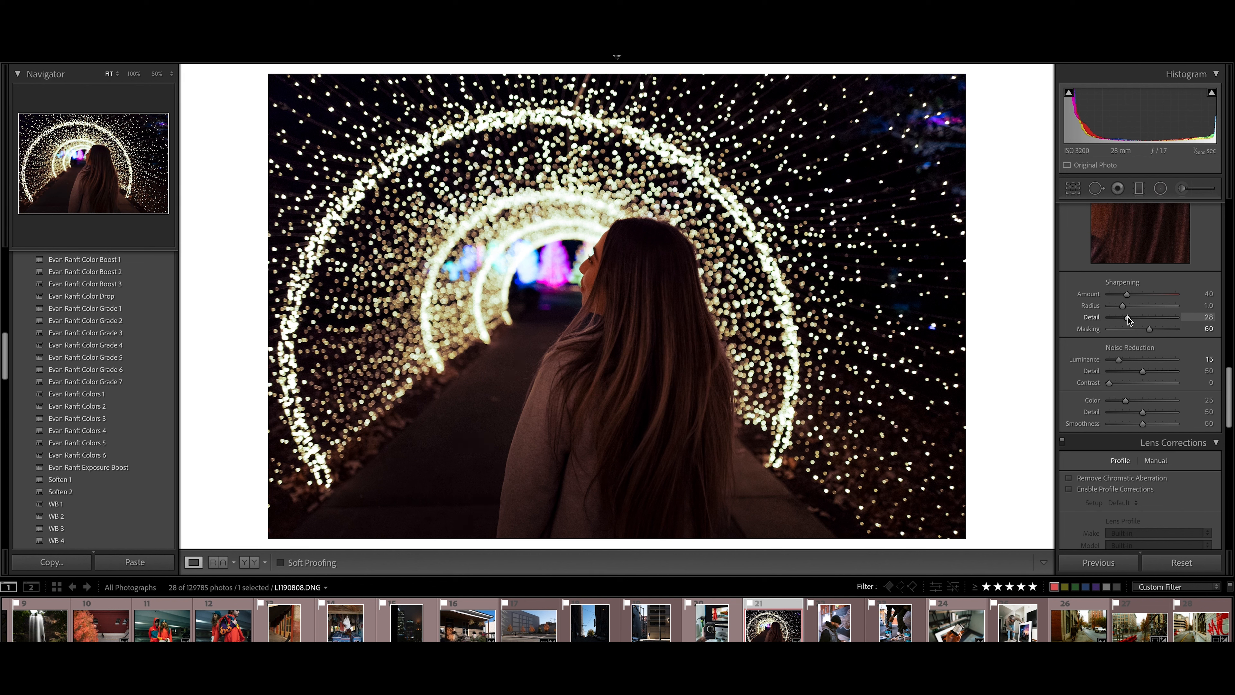
{"action": "scroll", "coordinate": [1128, 320], "scroll_direction": "up", "scroll_amount": 1}
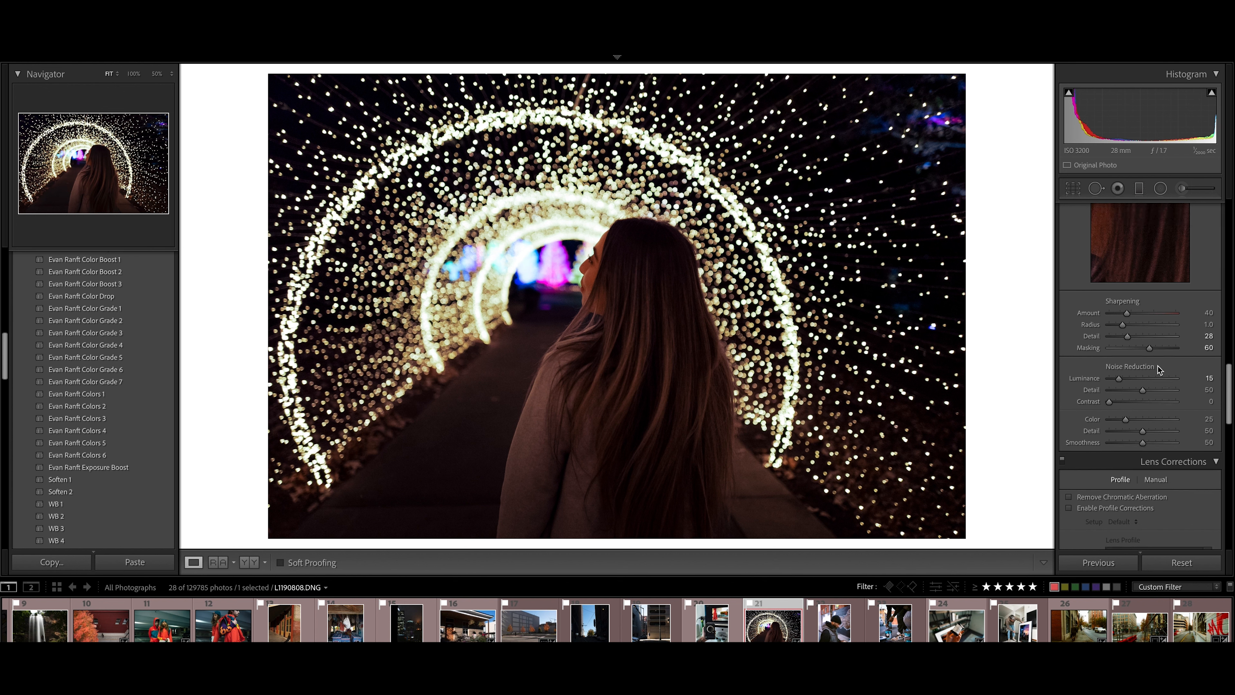
{"action": "scroll", "coordinate": [1158, 366], "scroll_direction": "up", "scroll_amount": 10}
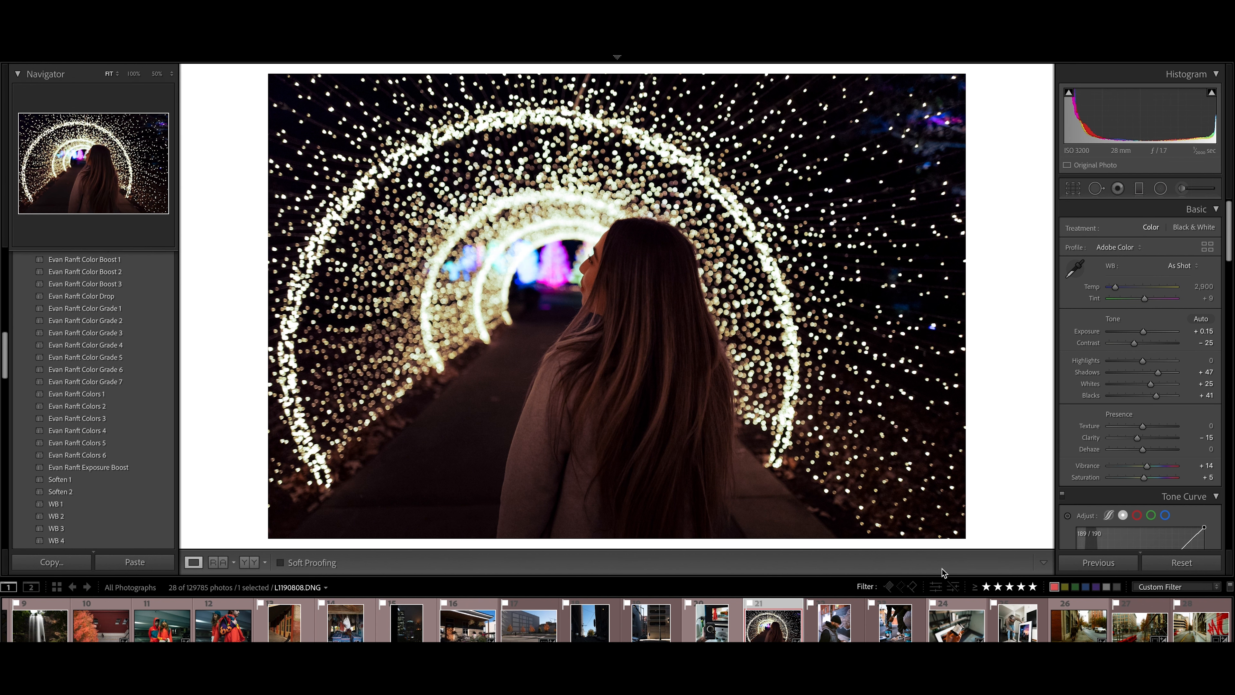
Open the photo of the hand-held camera at the desk and apply the 1 Starter Tone Curve and Basic Adj 4 presets
{"action": "left_click", "coordinate": [712, 632]}
{"action": "scroll", "coordinate": [90, 379], "scroll_direction": "up", "scroll_amount": 10}
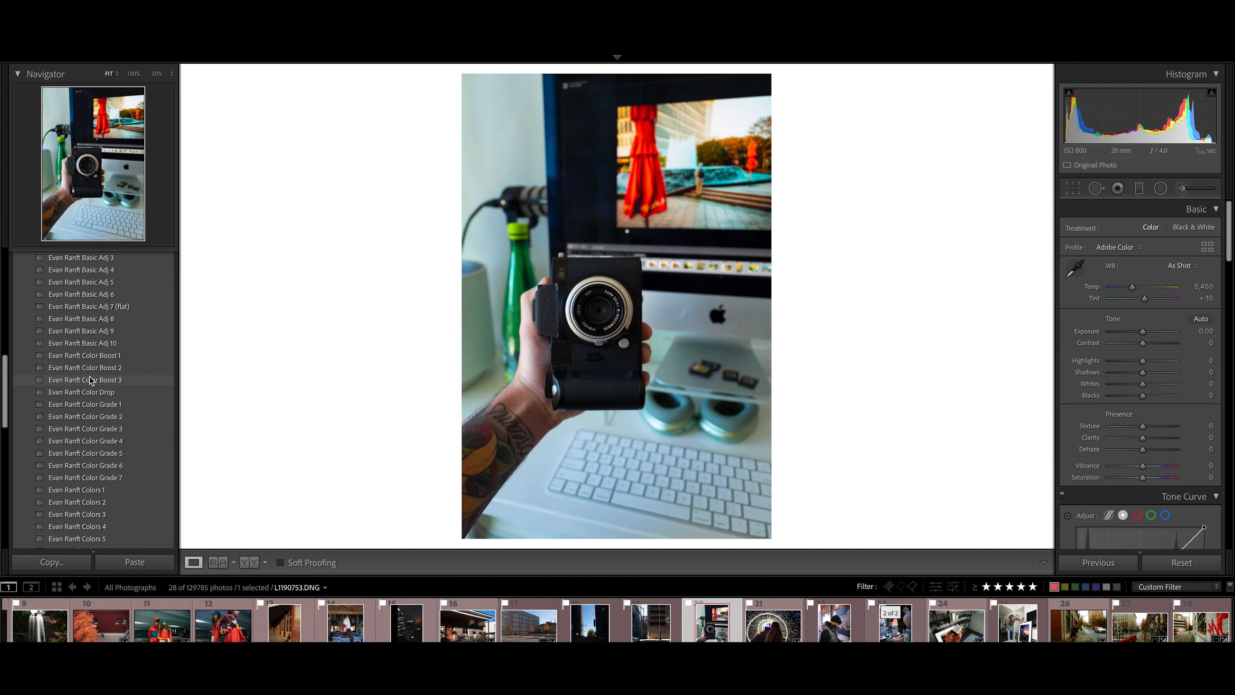
{"action": "scroll", "coordinate": [91, 382], "scroll_direction": "down", "scroll_amount": 3}
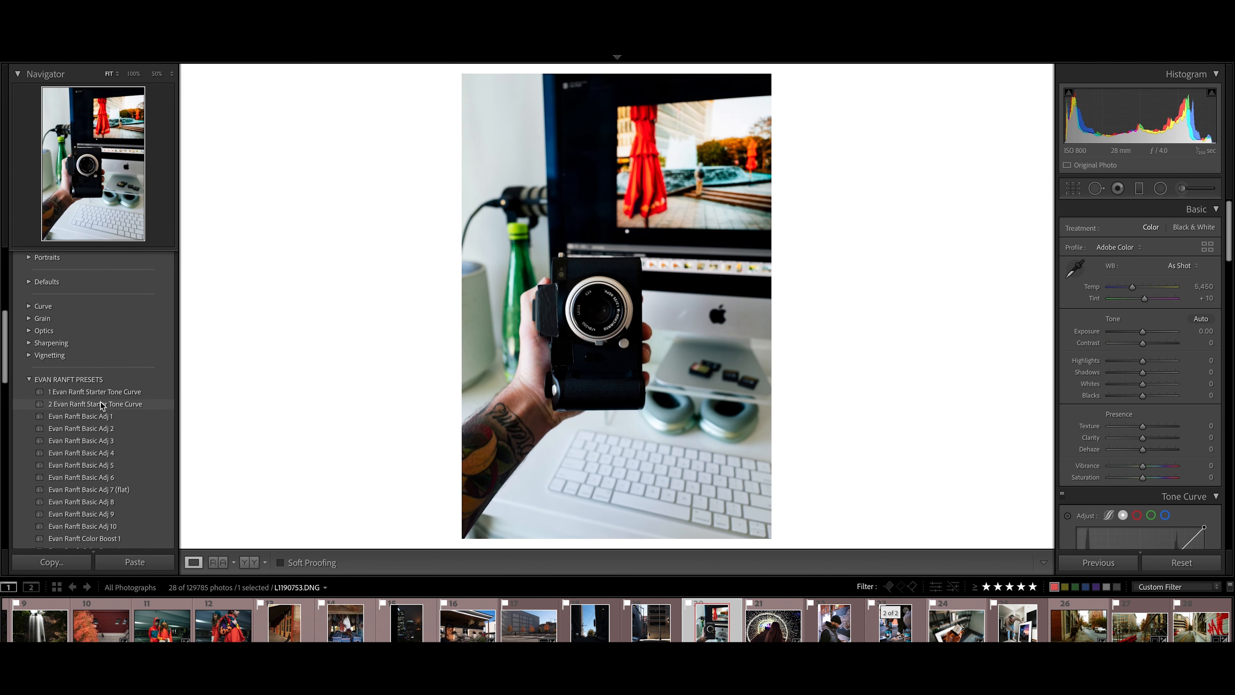
{"action": "left_click", "coordinate": [101, 395]}
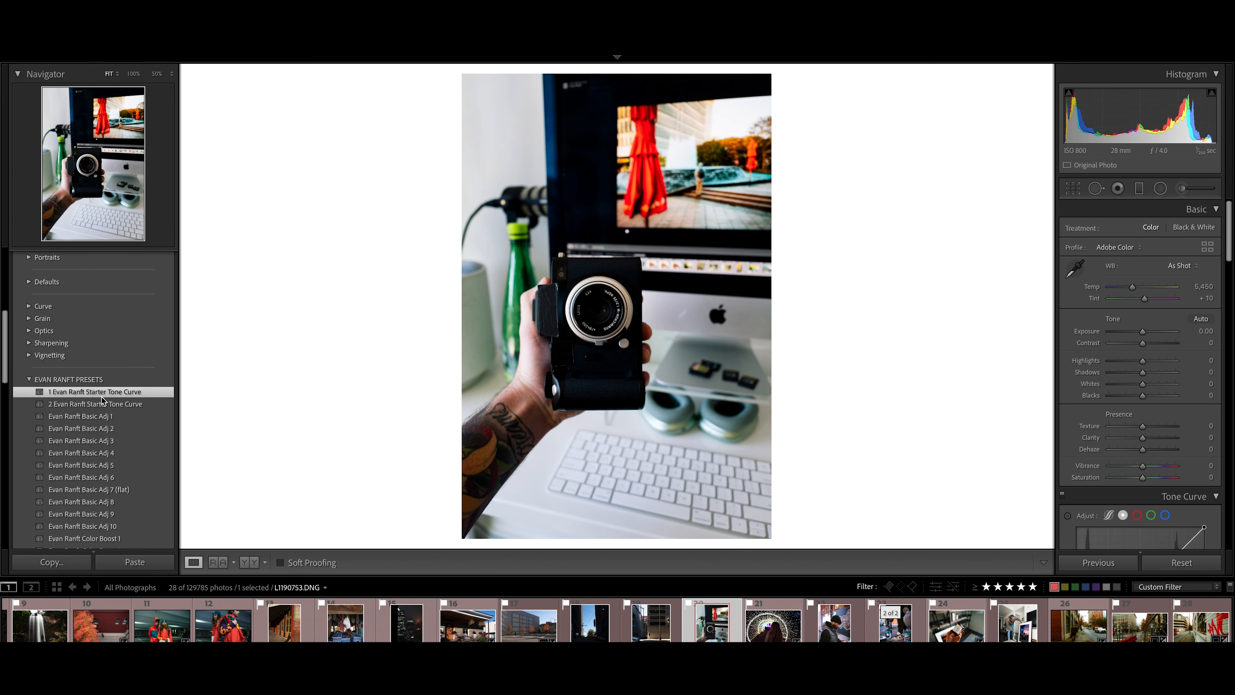
{"action": "scroll", "coordinate": [101, 398], "scroll_direction": "down", "scroll_amount": 1}
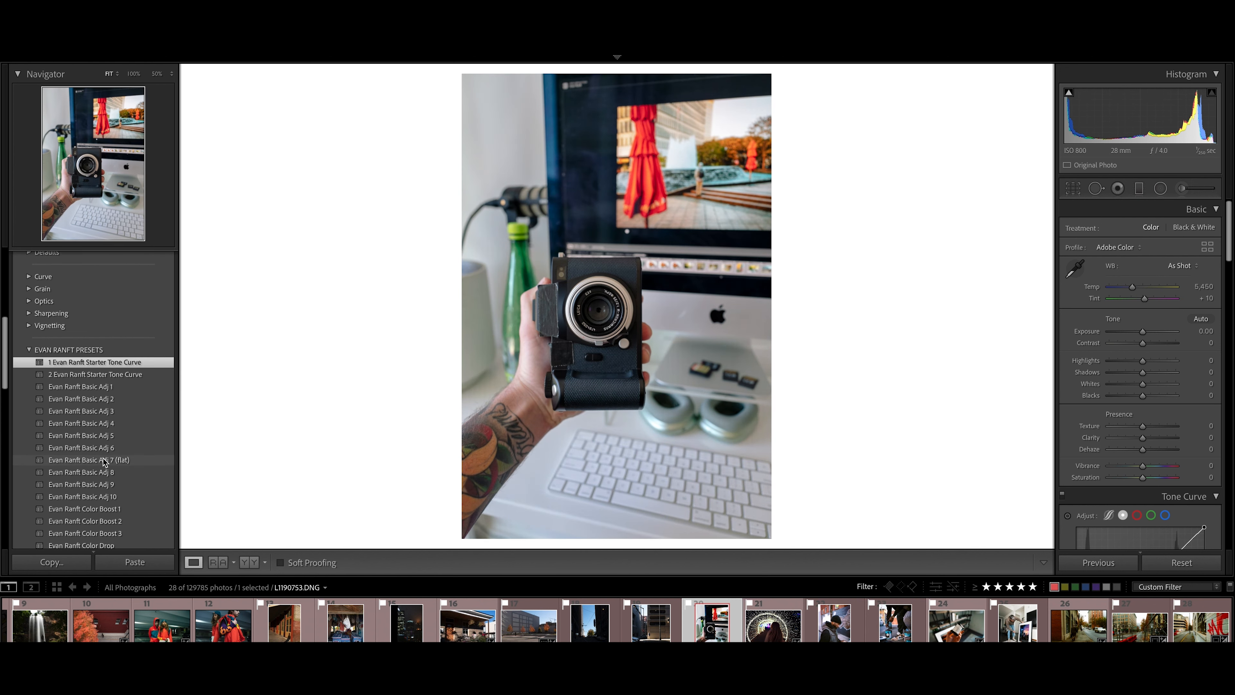
{"action": "left_click", "coordinate": [104, 423]}
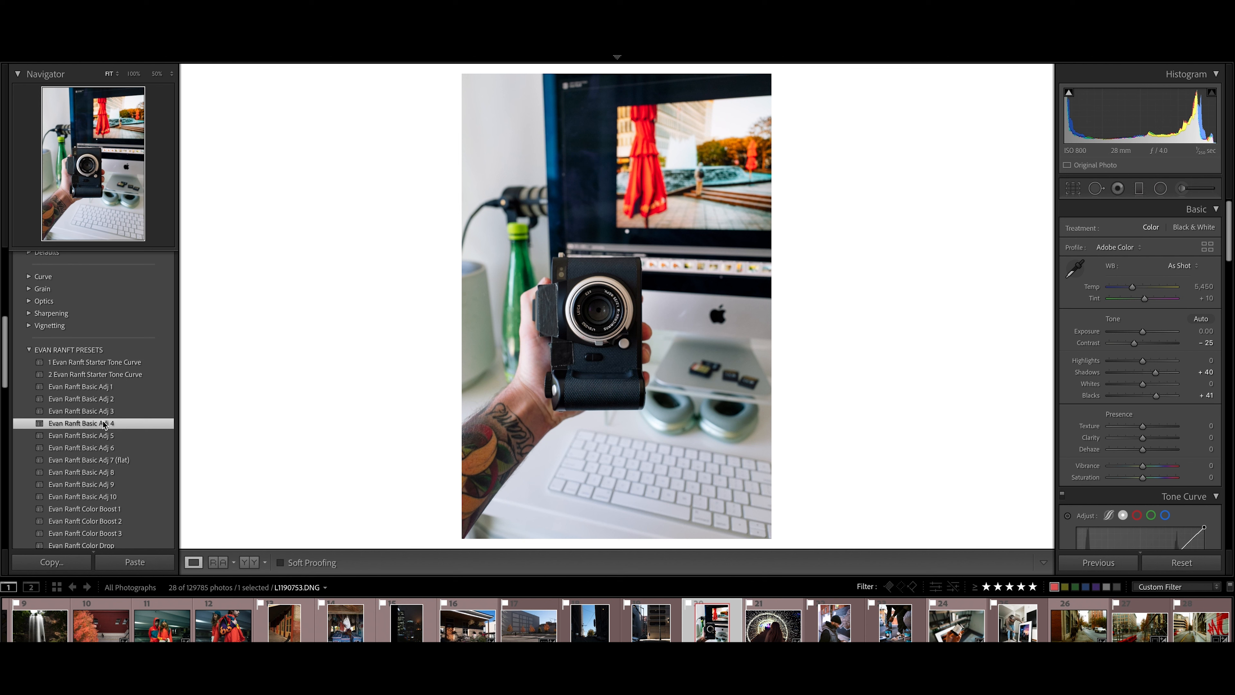
Apply the WB 4 and Colors 3 presets to the hand-held camera photo
{"action": "scroll", "coordinate": [104, 424], "scroll_direction": "down", "scroll_amount": 5}
{"action": "scroll", "coordinate": [104, 424], "scroll_direction": "down", "scroll_amount": 4}
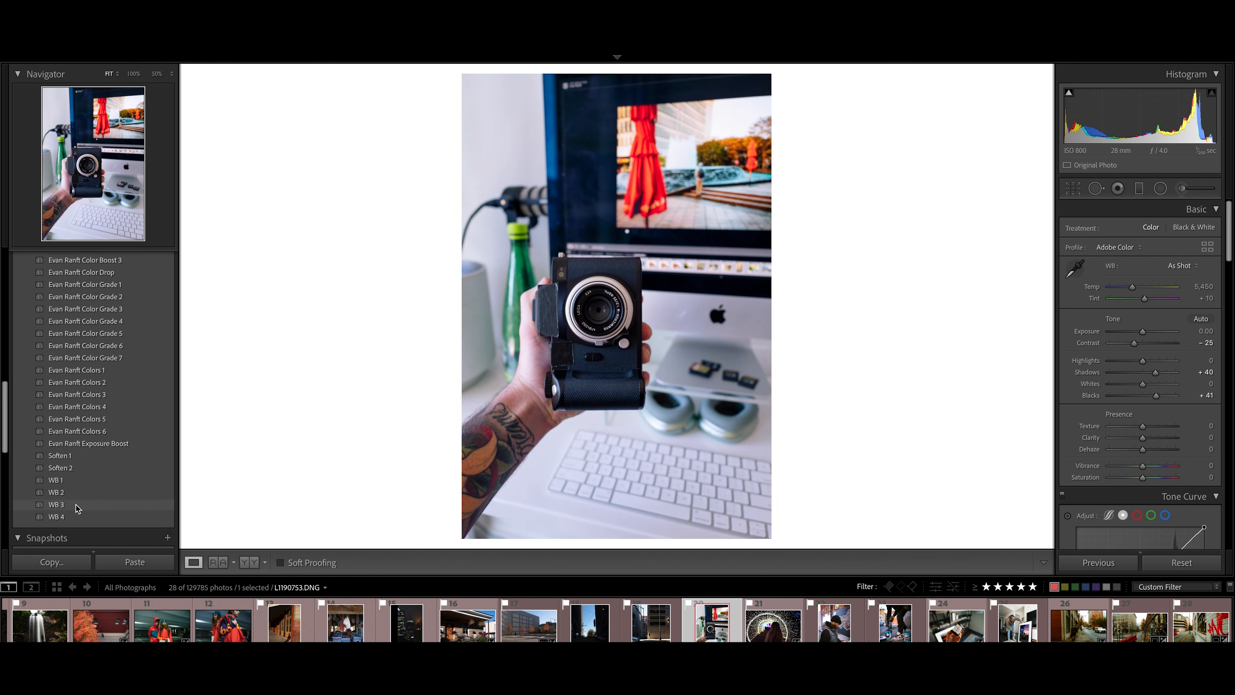
{"action": "left_click", "coordinate": [76, 515]}
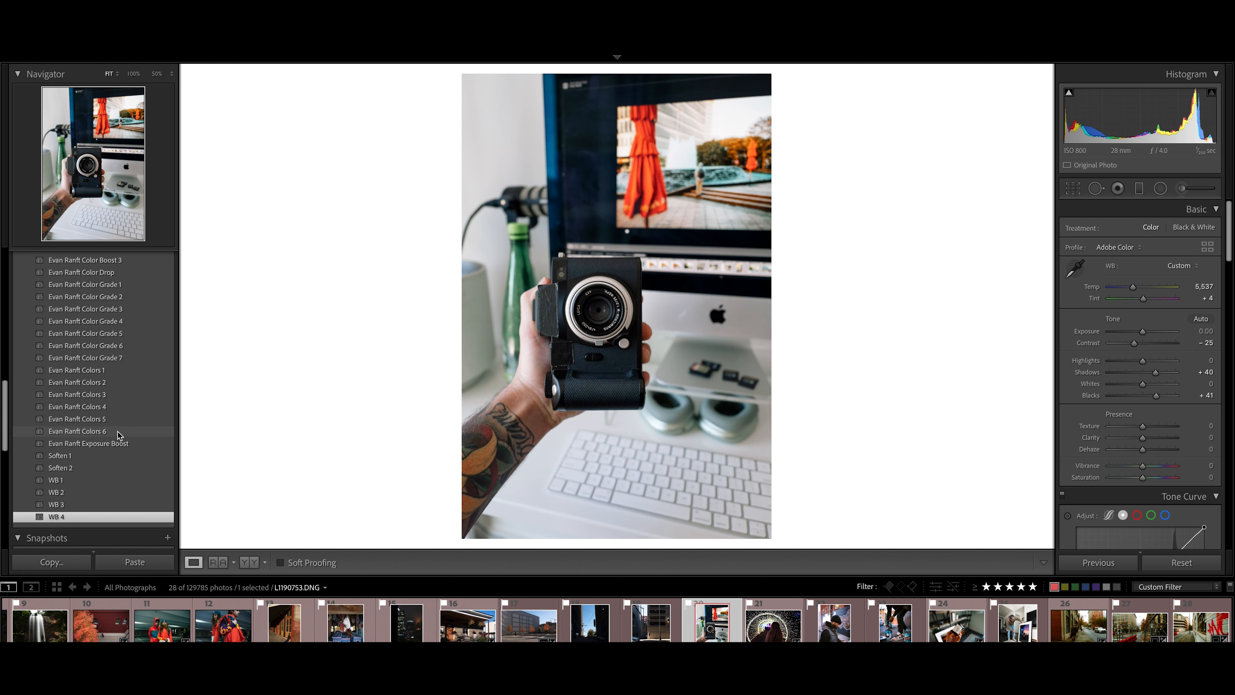
{"action": "left_click", "coordinate": [114, 393]}
{"action": "scroll", "coordinate": [113, 392], "scroll_direction": "up", "scroll_amount": 1}
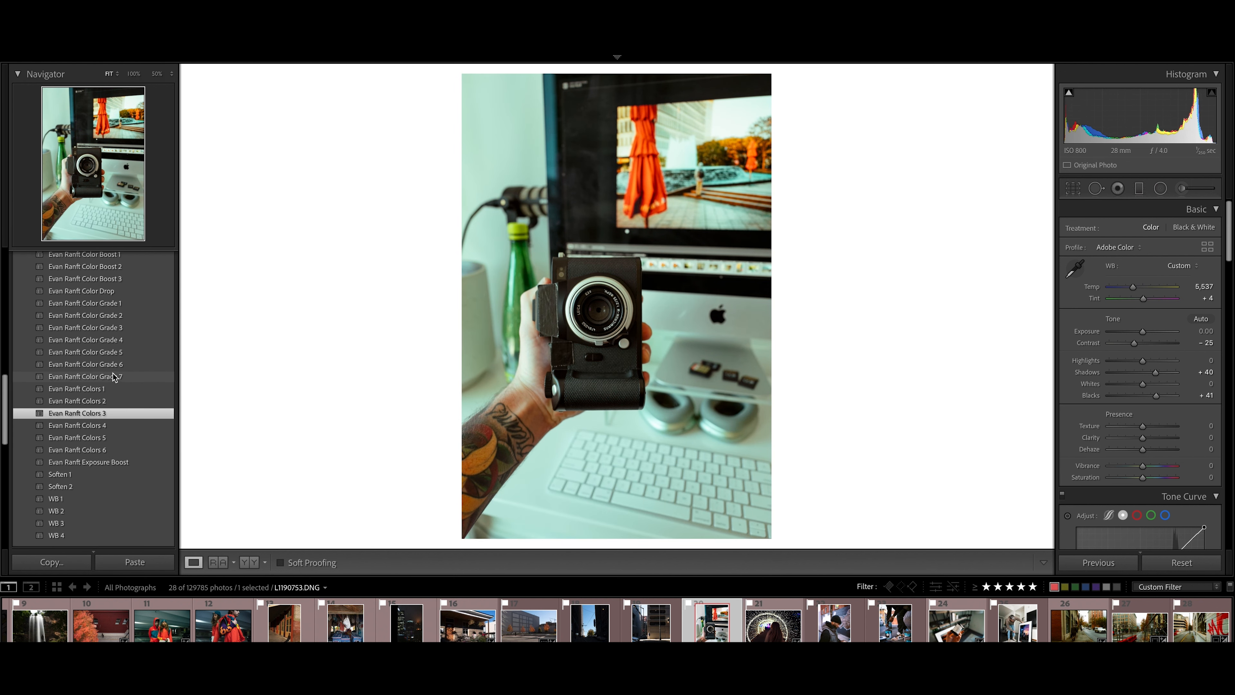
Apply the Evan Ranft Color Grade 2 and Color Boost 3 presets to the hand-held camera photo
{"action": "left_click", "coordinate": [111, 316]}
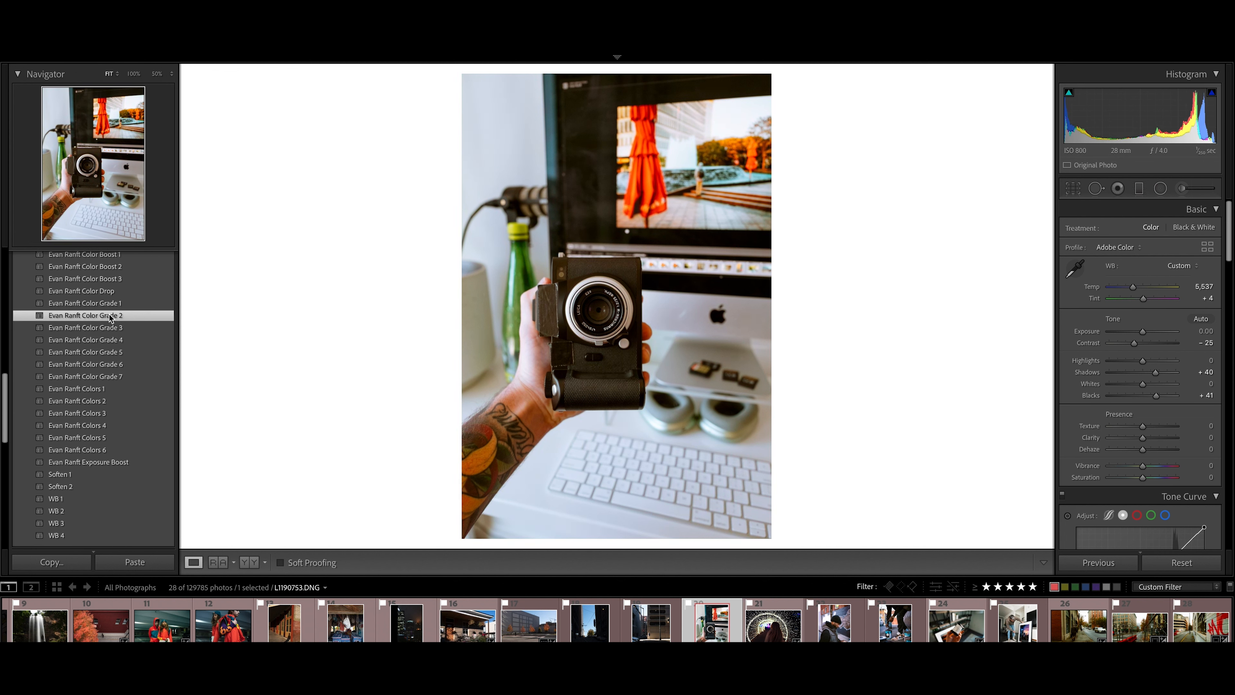
{"action": "scroll", "coordinate": [111, 321], "scroll_direction": "up", "scroll_amount": 2}
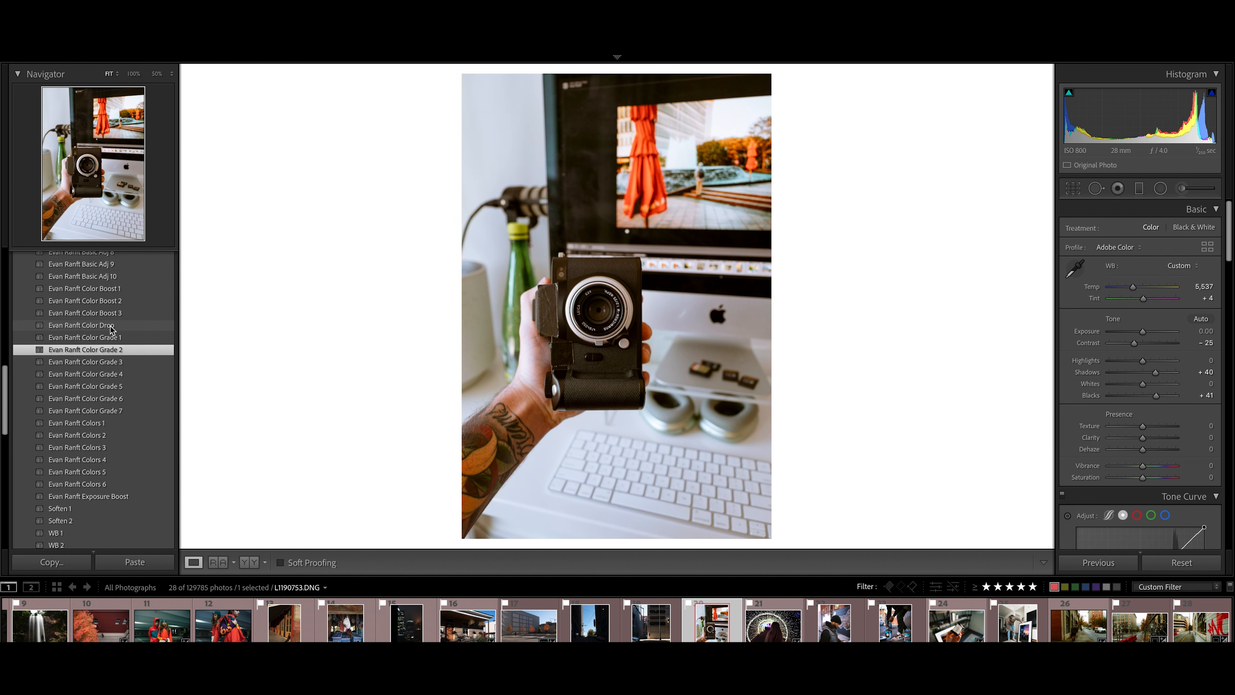
{"action": "scroll", "coordinate": [115, 314], "scroll_direction": "up", "scroll_amount": 2}
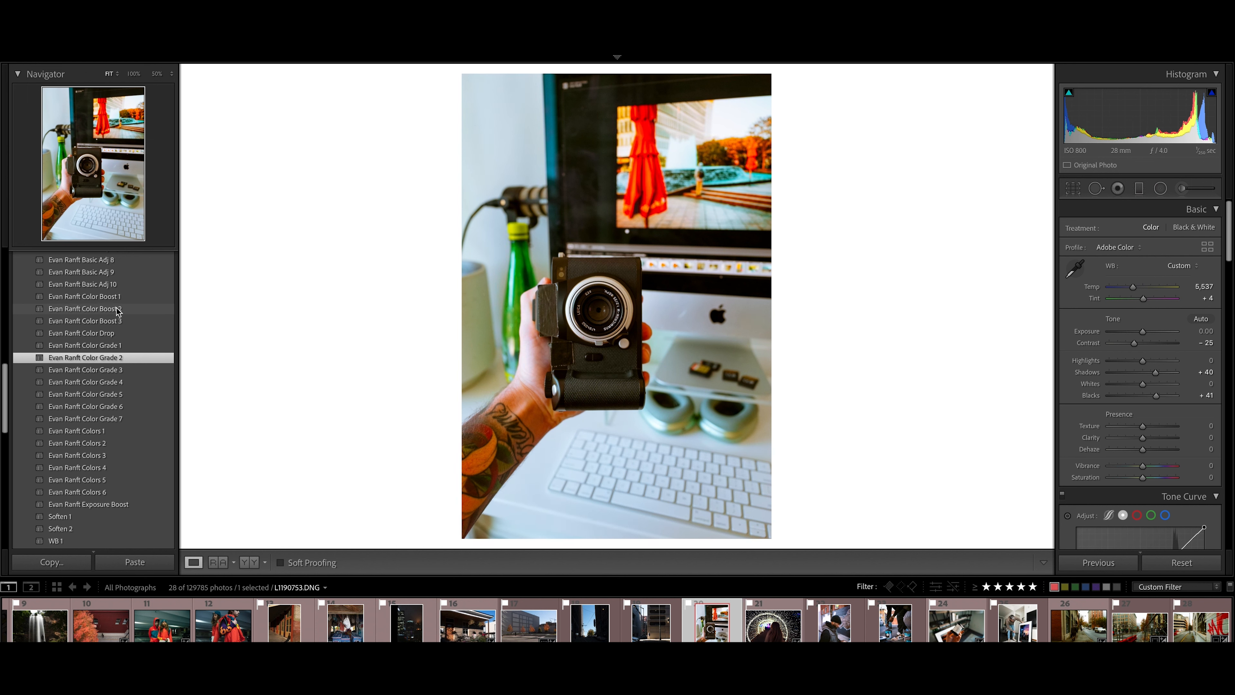
{"action": "left_click", "coordinate": [118, 321]}
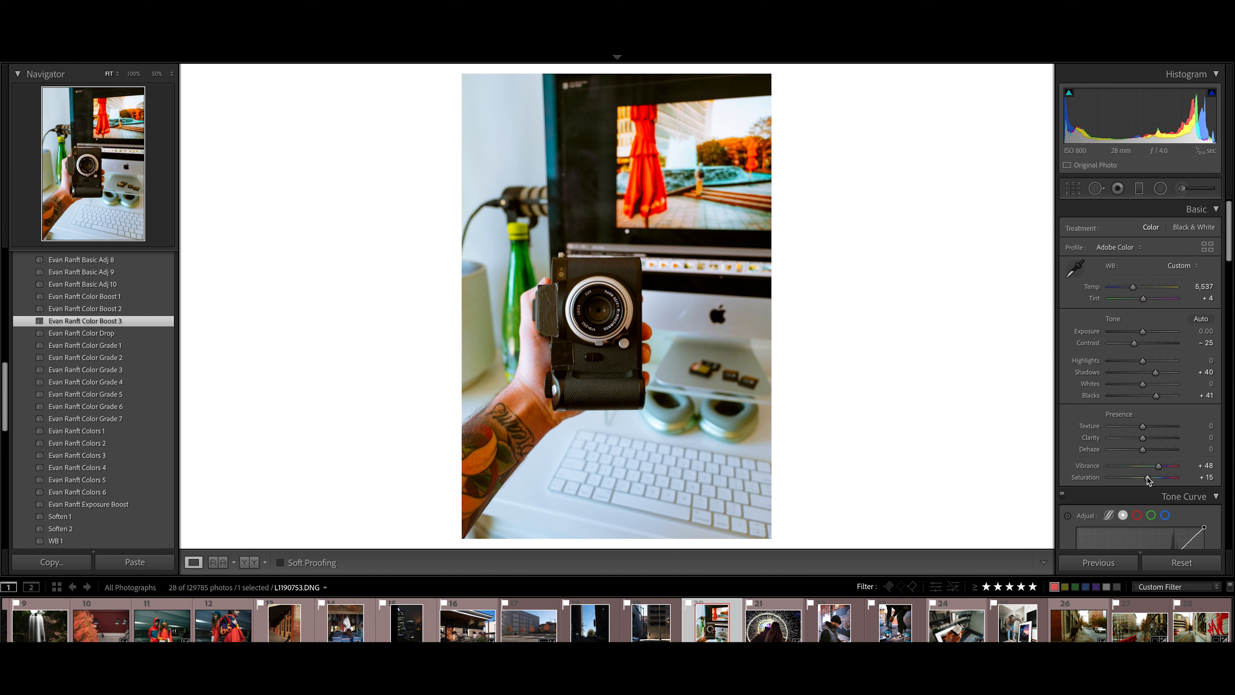
Set vibrance to +34, saturation to +10, shadows to +32, highlights to -36 and contrast to -17
{"action": "left_click_drag", "start_coordinate": [1148, 479], "coordinate": [1154, 466]}
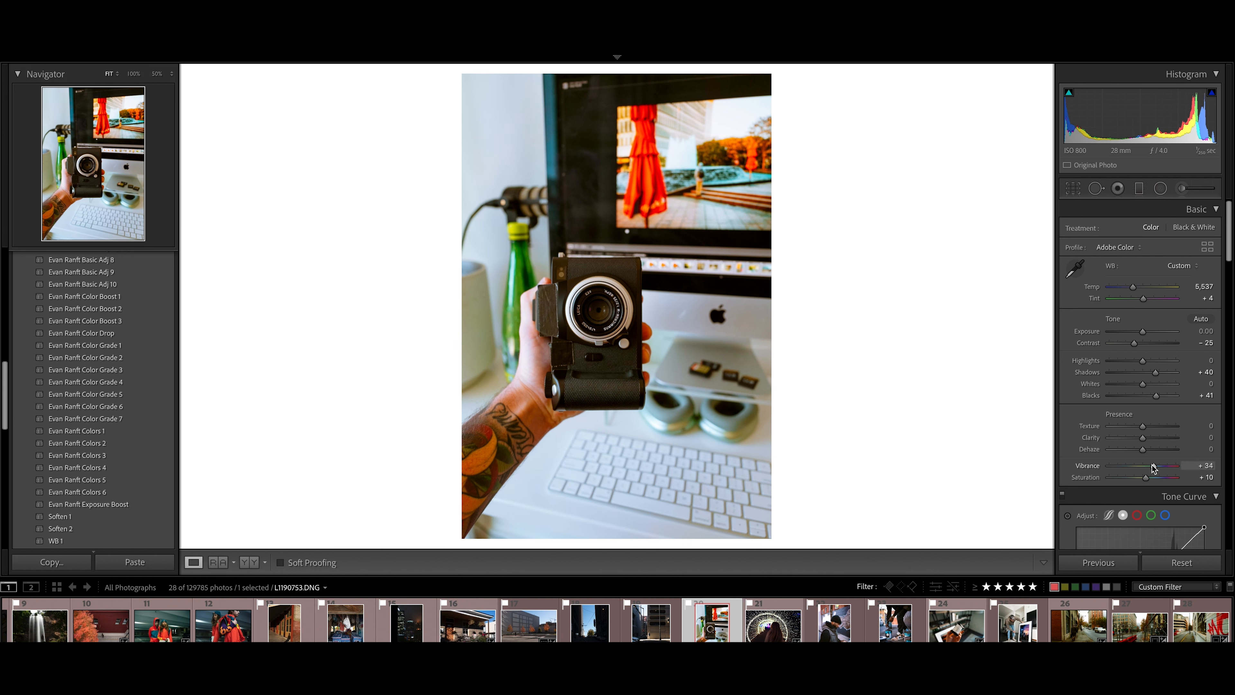
{"action": "left_click_drag", "start_coordinate": [1157, 372], "coordinate": [1155, 373]}
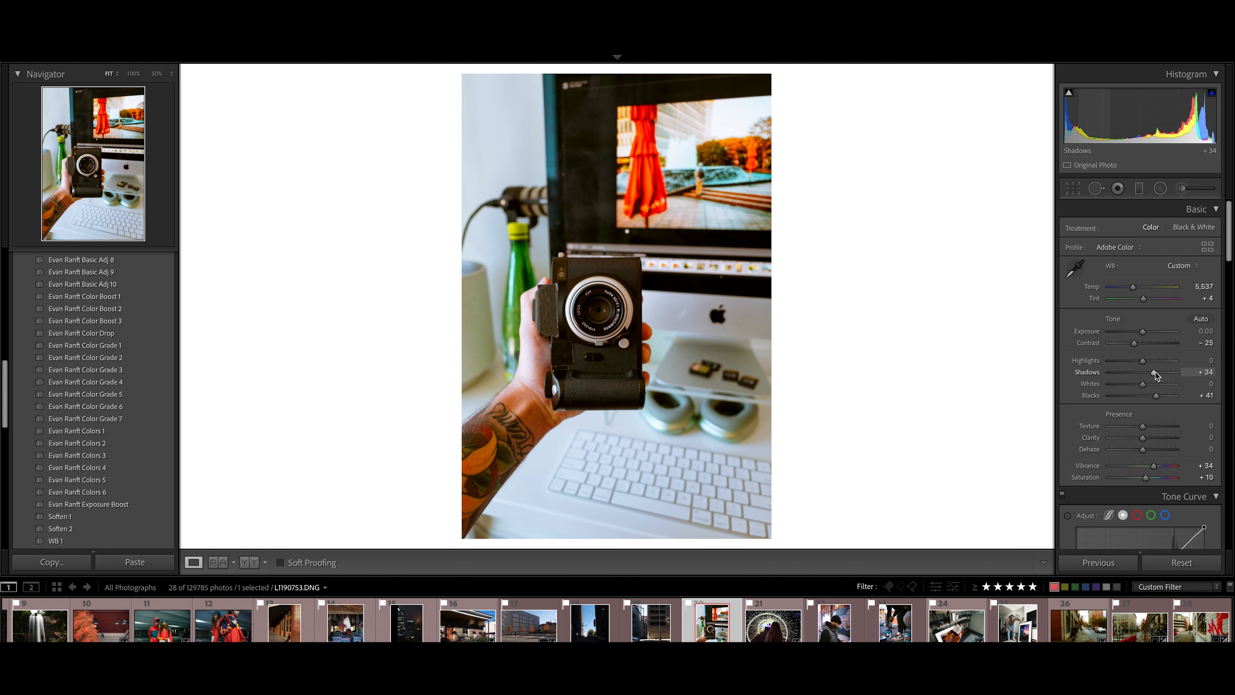
{"action": "left_click_drag", "start_coordinate": [1153, 373], "coordinate": [1131, 361]}
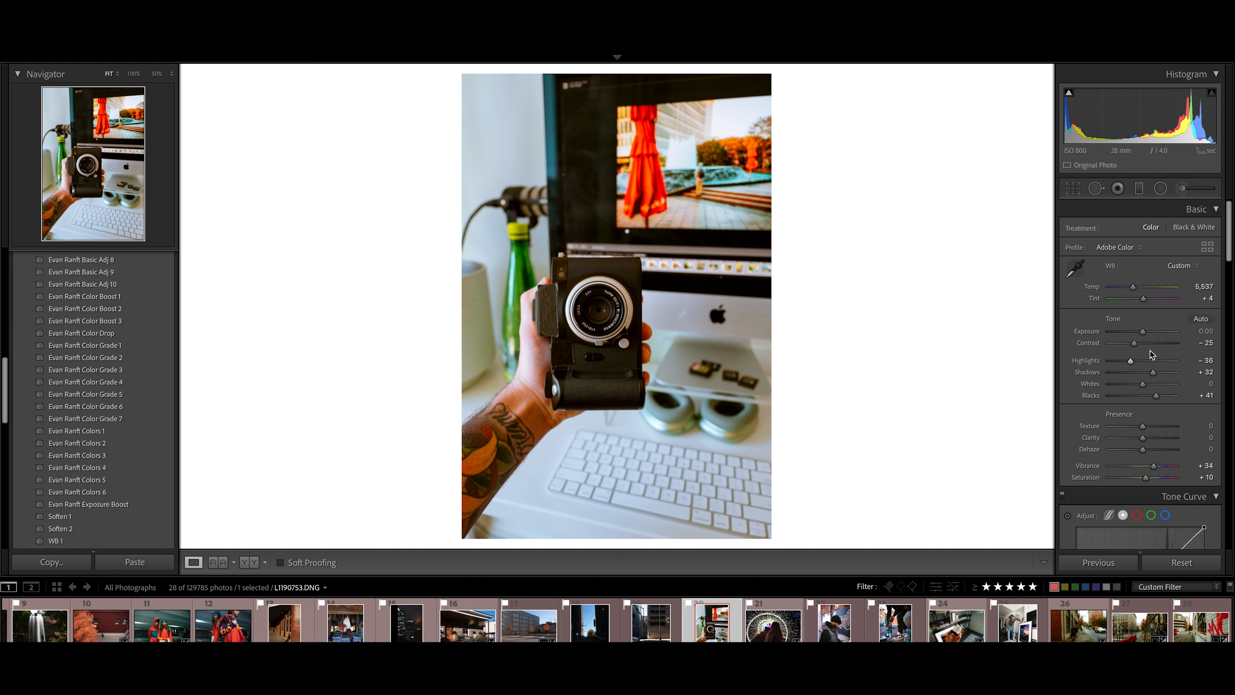
{"action": "left_click_drag", "start_coordinate": [1135, 343], "coordinate": [1136, 343]}
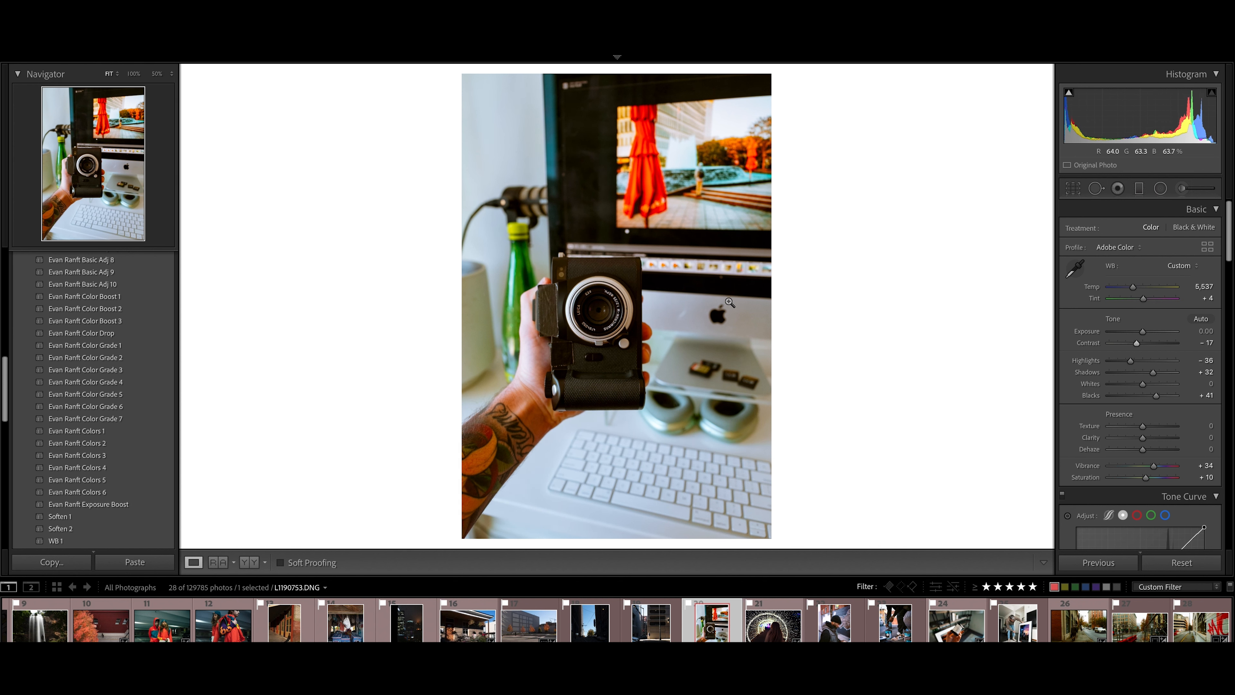
Reset the hand-held camera photo to its unedited state for comparison, and undo the reset
{"action": "left_click", "coordinate": [1182, 562]}
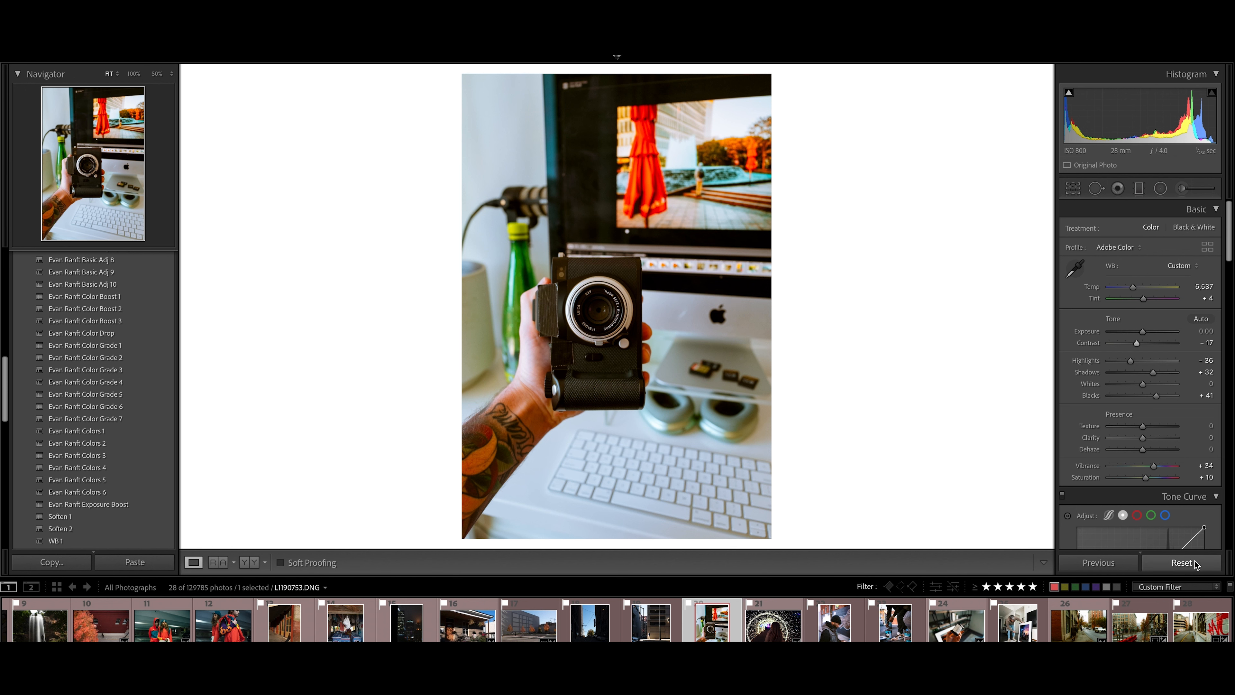
{"action": "key", "text": "ctrl+z"}
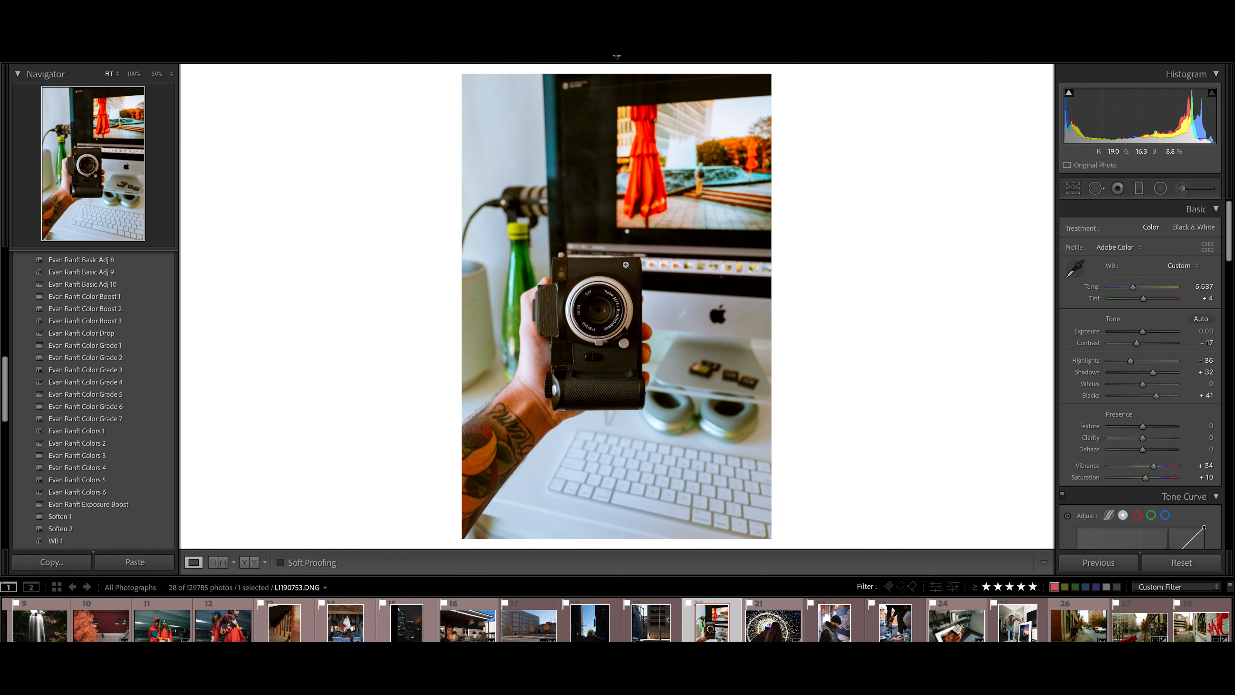
Open the dark street photo with the tram tracks and apply the 1 Starter Tone Curve and Basic Adj 3 presets
{"action": "left_click", "coordinate": [598, 628]}
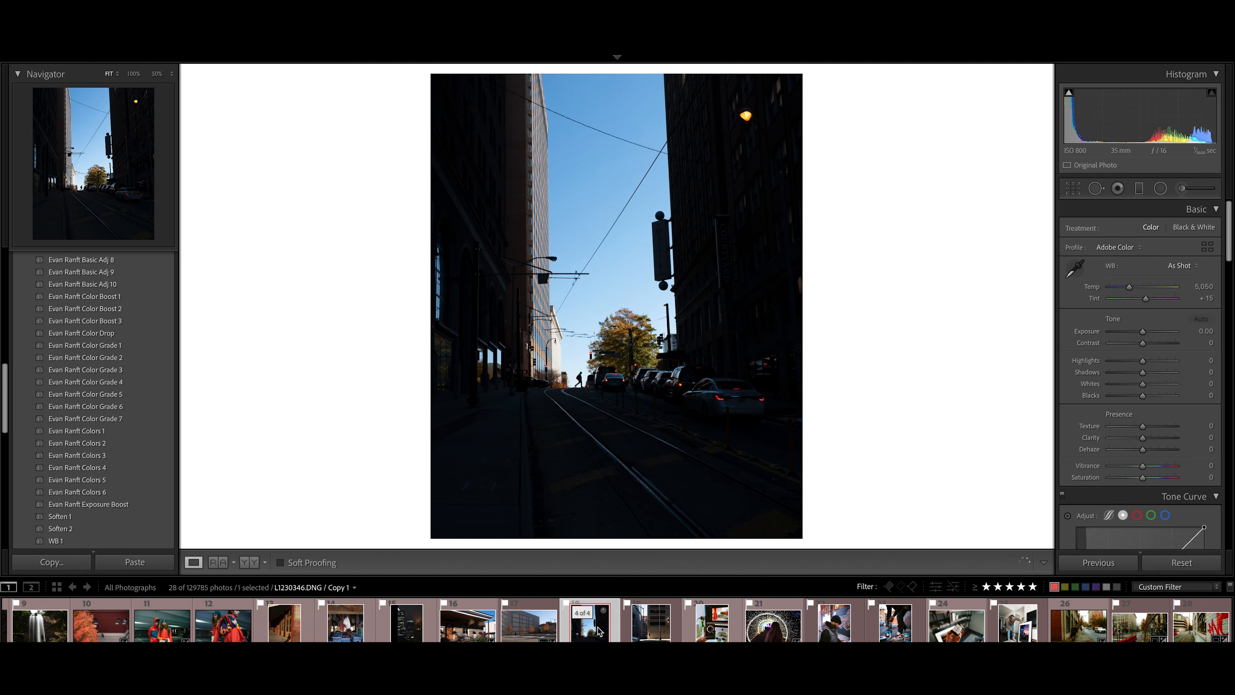
{"action": "scroll", "coordinate": [150, 348], "scroll_direction": "up", "scroll_amount": 5}
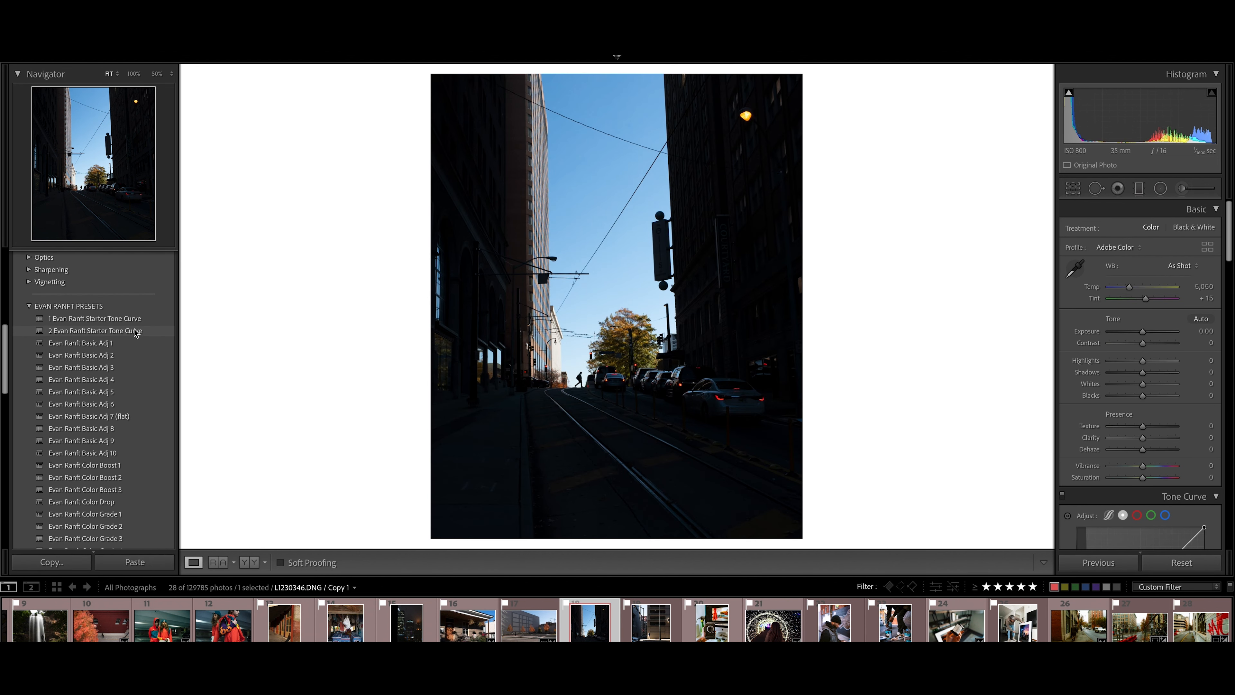
{"action": "left_click", "coordinate": [132, 319]}
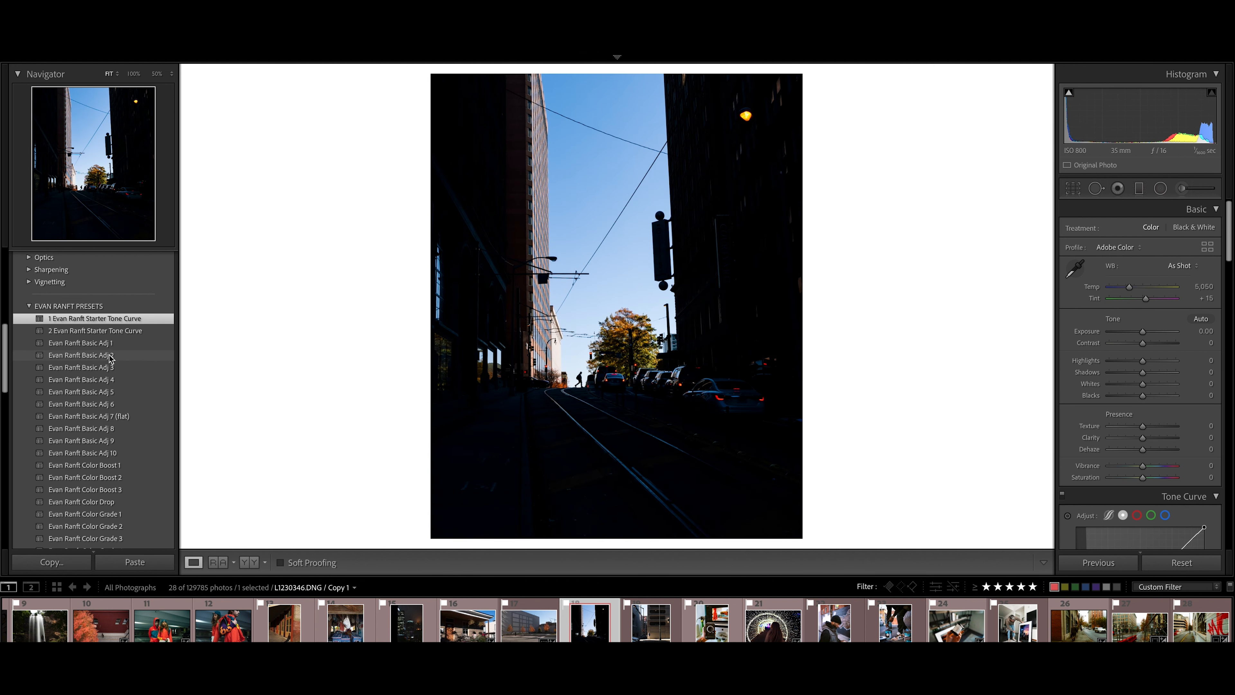
{"action": "left_click", "coordinate": [111, 368]}
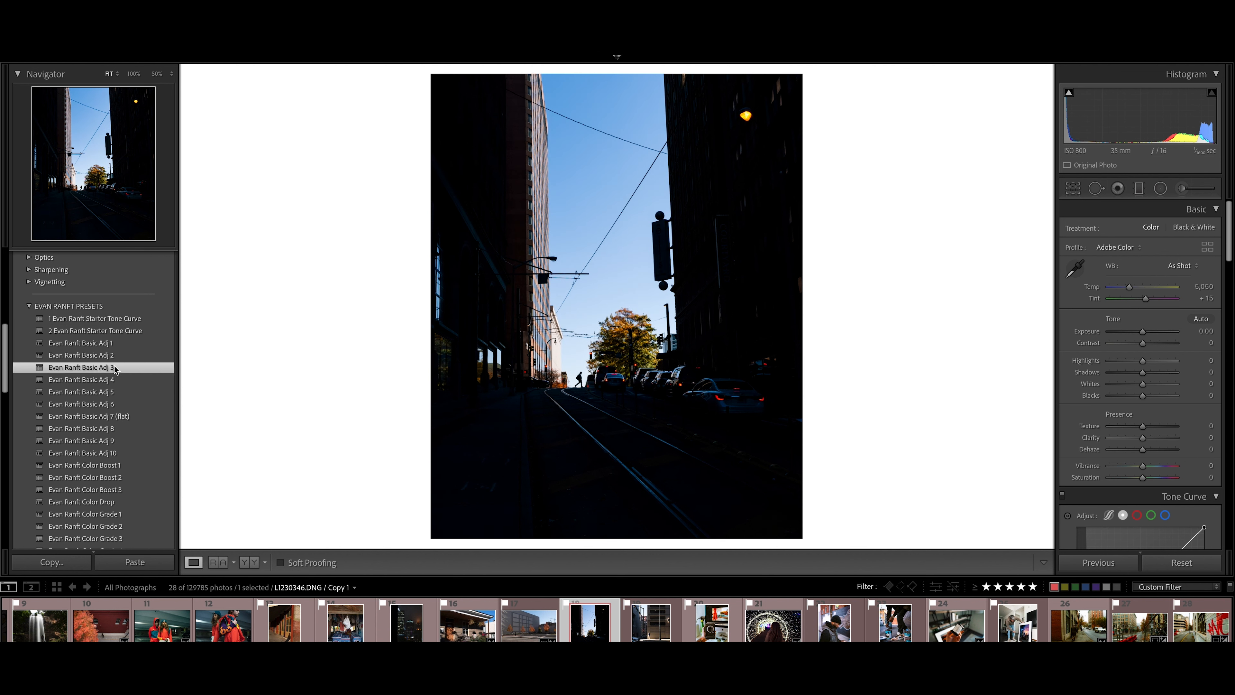
Apply the WB 2 and Colors 2 presets to the dark street photo
{"action": "scroll", "coordinate": [115, 370], "scroll_direction": "down", "scroll_amount": 10}
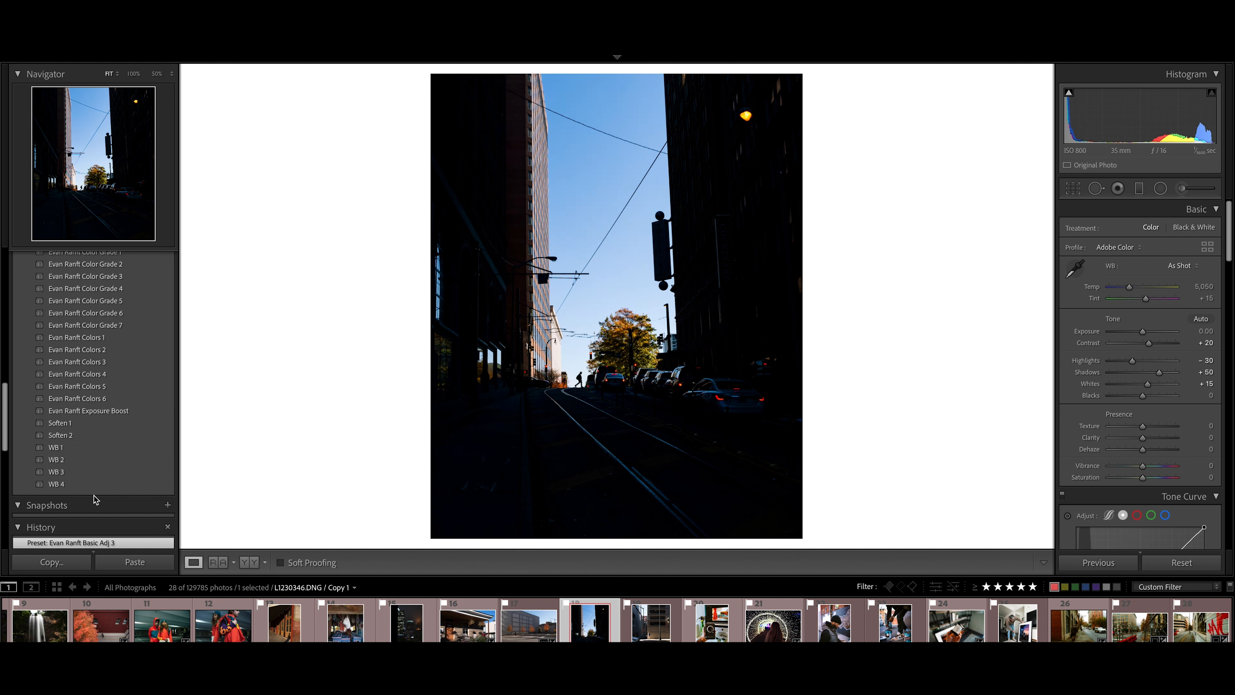
{"action": "left_click", "coordinate": [97, 461]}
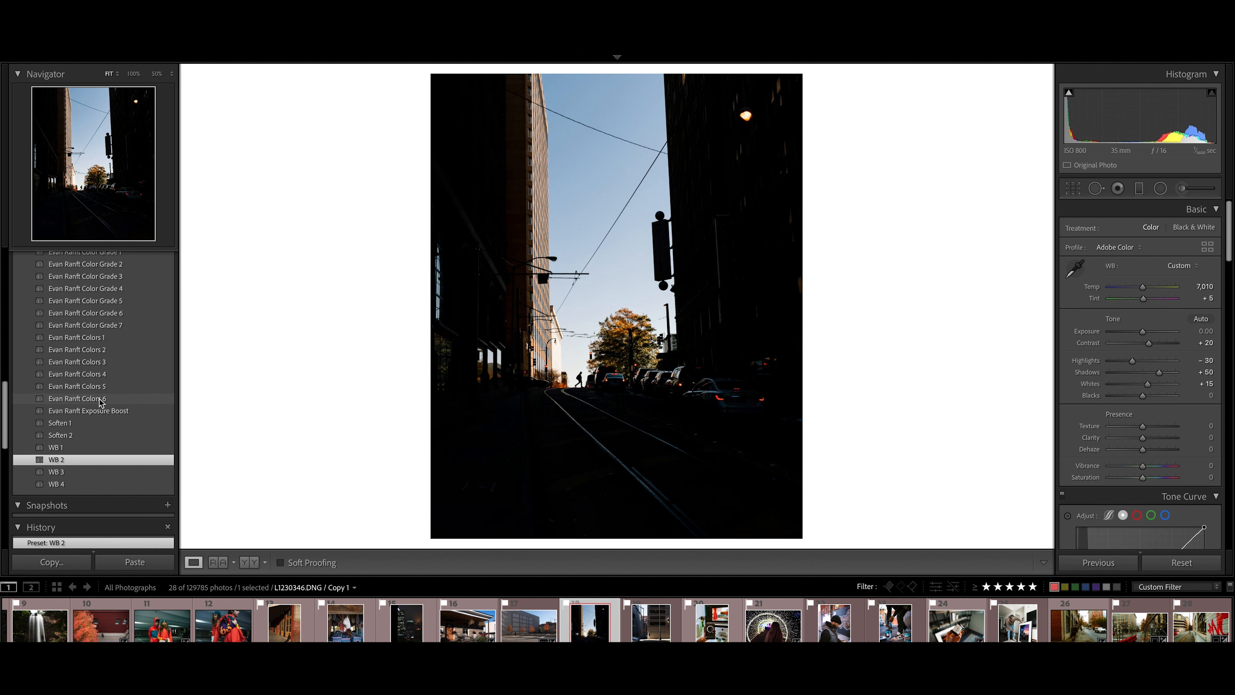
{"action": "scroll", "coordinate": [97, 381], "scroll_direction": "up", "scroll_amount": 1}
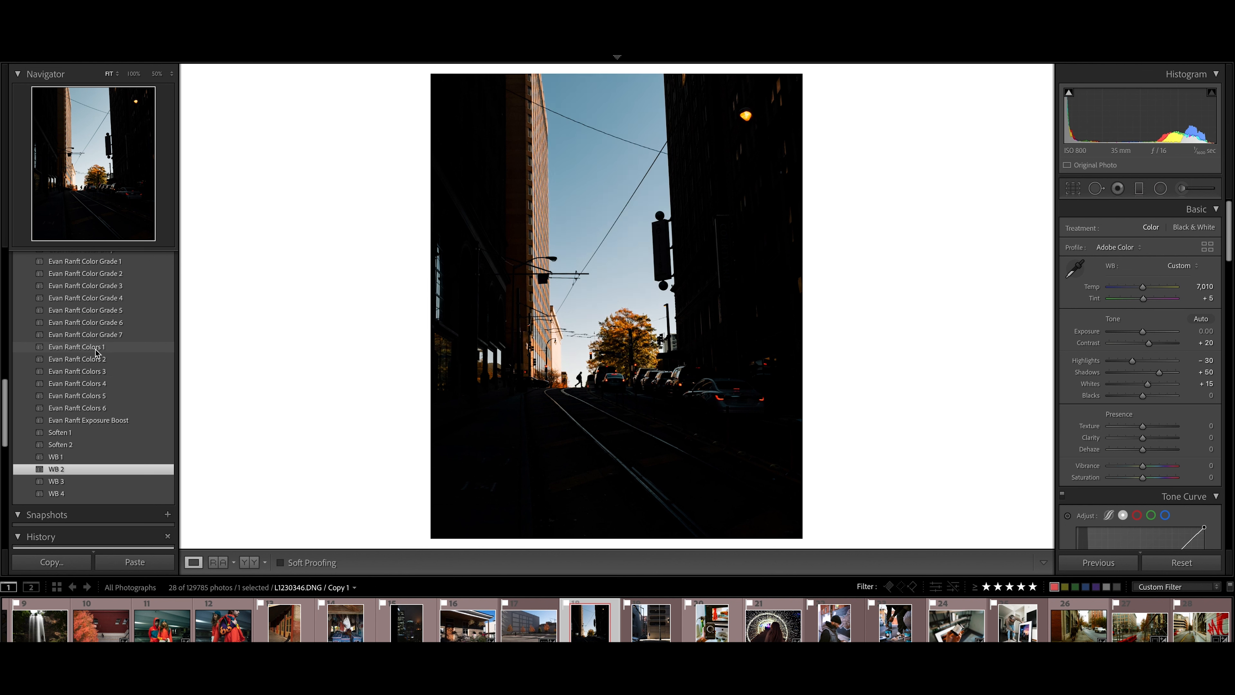
{"action": "left_click", "coordinate": [97, 360]}
Add the Color Boost 2 and Color Grade 2 presets to the dark street photo
{"action": "scroll", "coordinate": [97, 360], "scroll_direction": "up", "scroll_amount": 3}
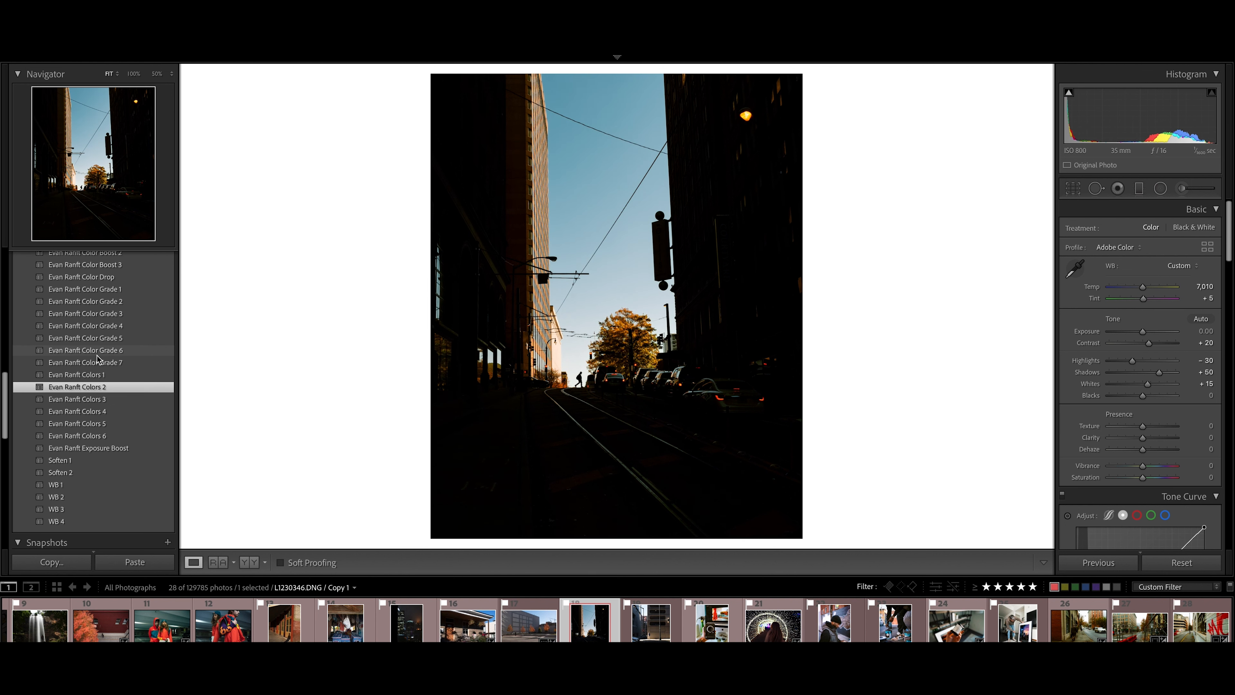
{"action": "scroll", "coordinate": [106, 342], "scroll_direction": "up", "scroll_amount": 1}
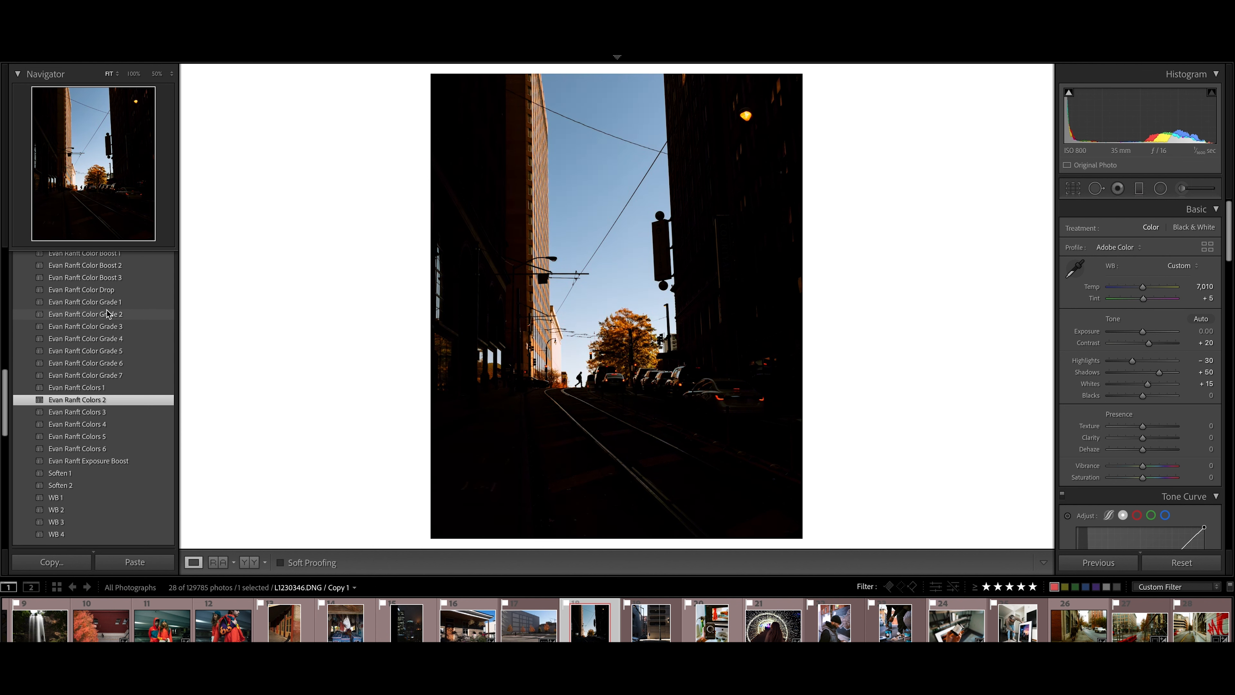
{"action": "scroll", "coordinate": [109, 340], "scroll_direction": "up", "scroll_amount": 1}
{"action": "scroll", "coordinate": [109, 340], "scroll_direction": "up", "scroll_amount": 2}
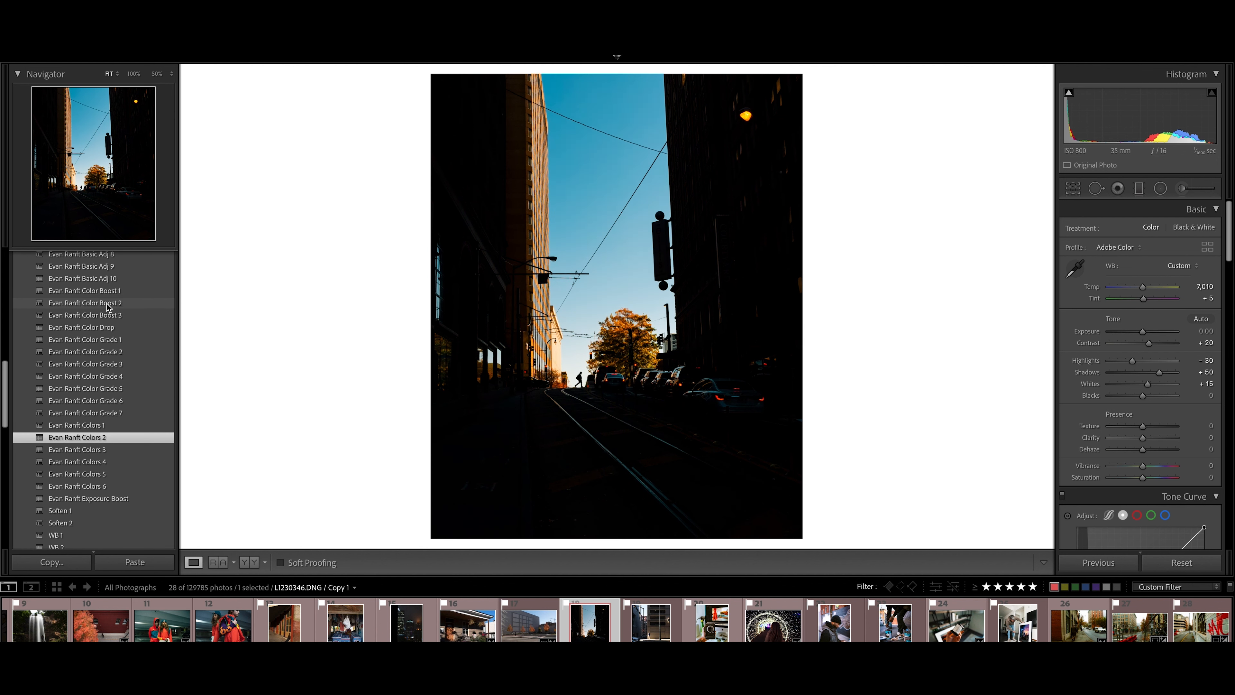
{"action": "left_click", "coordinate": [108, 302]}
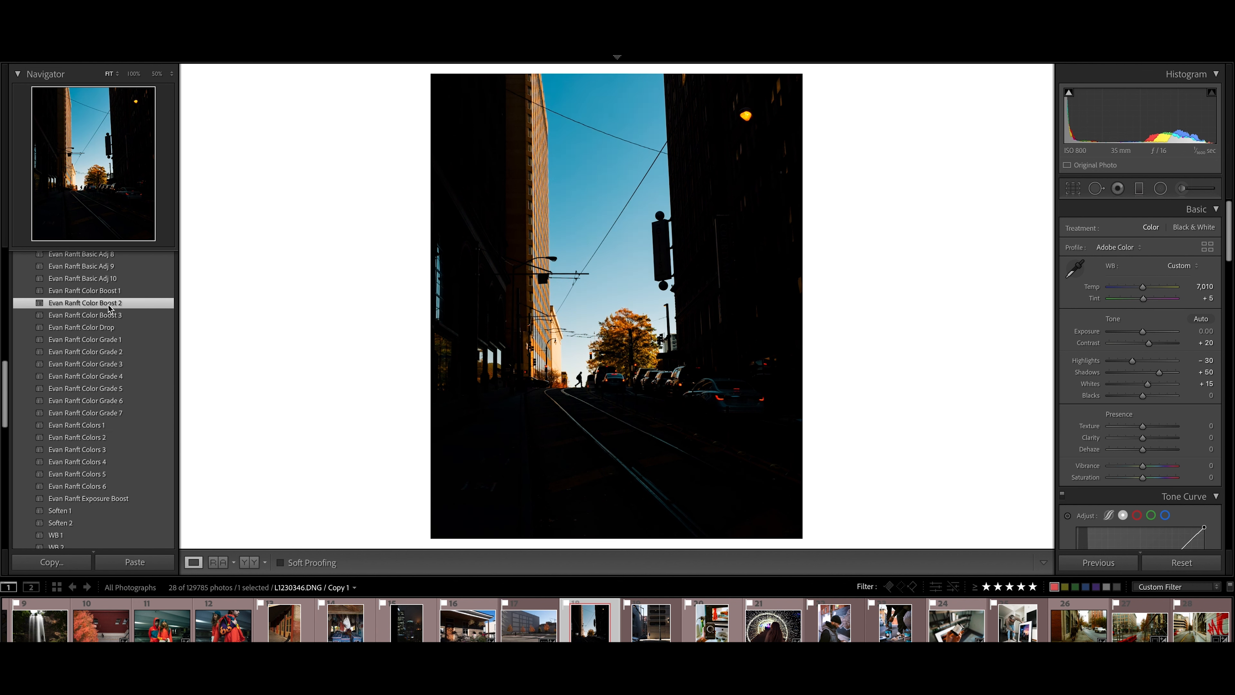
{"action": "scroll", "coordinate": [110, 303], "scroll_direction": "up", "scroll_amount": 3}
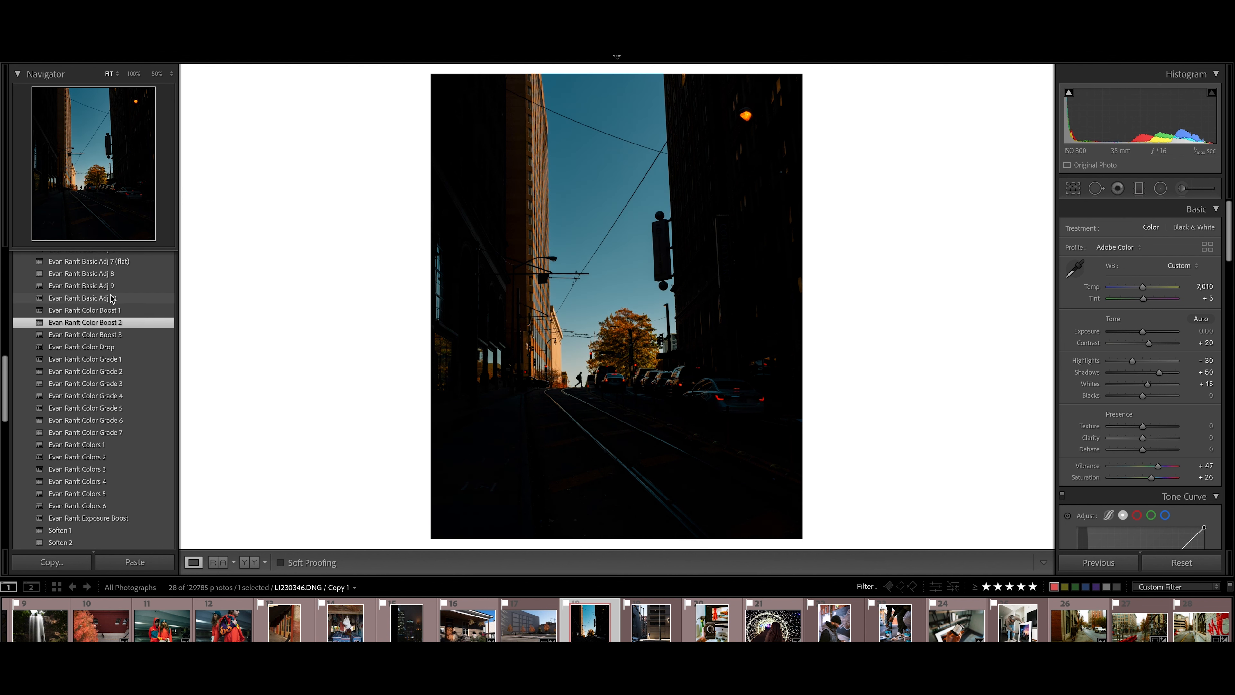
{"action": "scroll", "coordinate": [111, 298], "scroll_direction": "up", "scroll_amount": 4}
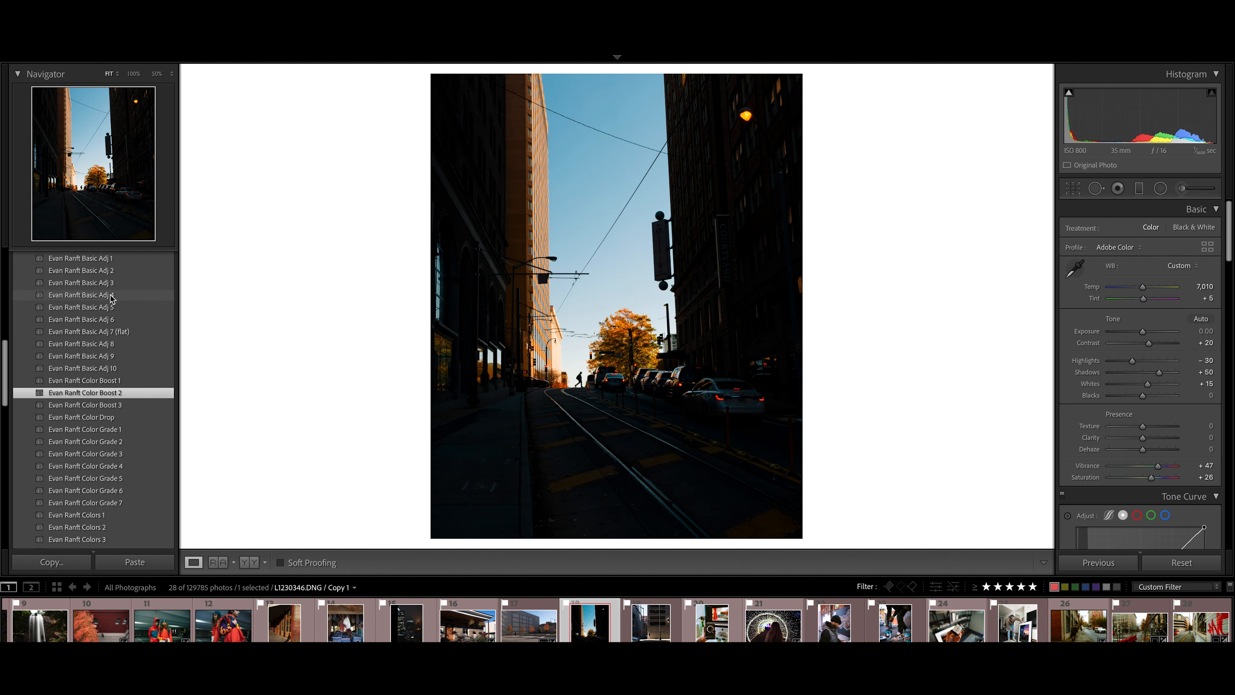
{"action": "scroll", "coordinate": [111, 298], "scroll_direction": "up", "scroll_amount": 1}
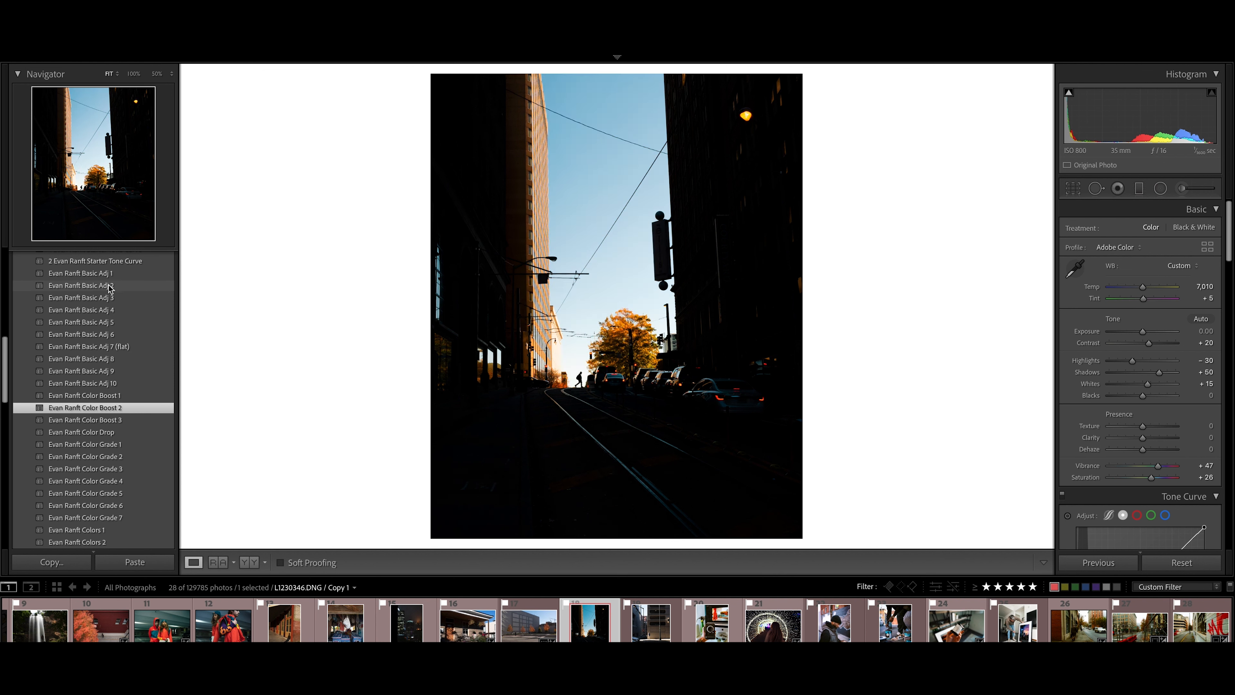
{"action": "scroll", "coordinate": [111, 297], "scroll_direction": "up", "scroll_amount": 1}
{"action": "scroll", "coordinate": [63, 365], "scroll_direction": "down", "scroll_amount": 7}
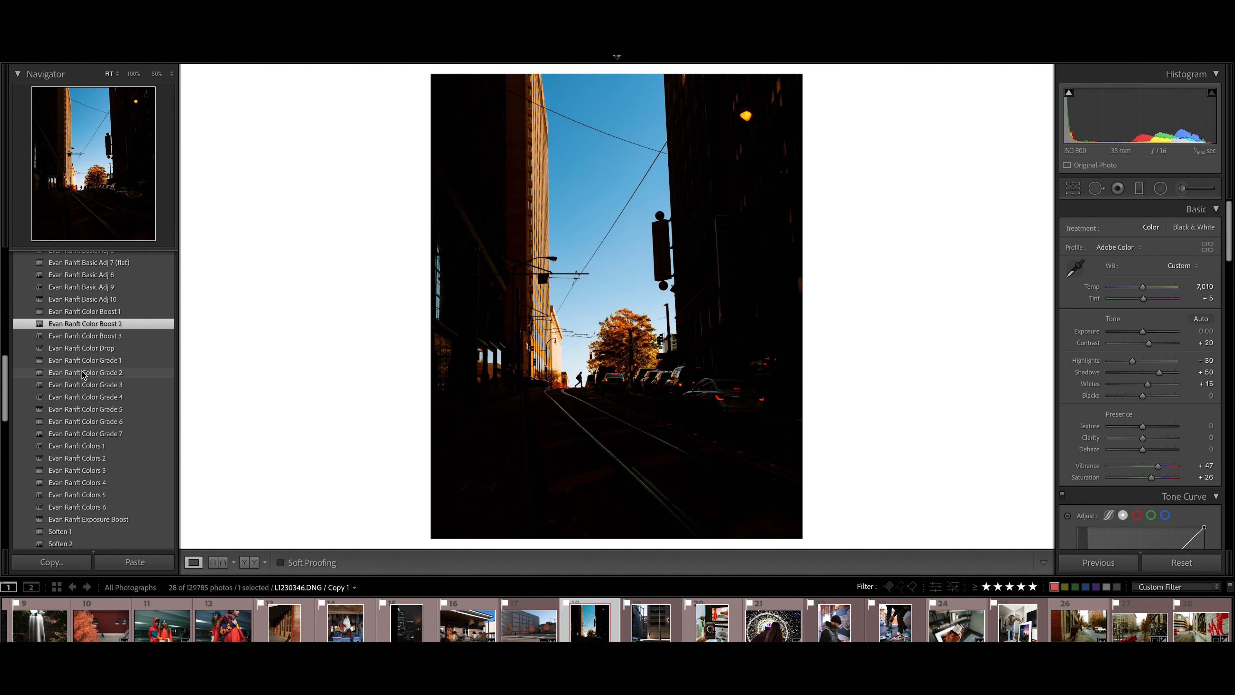
{"action": "left_click", "coordinate": [82, 373]}
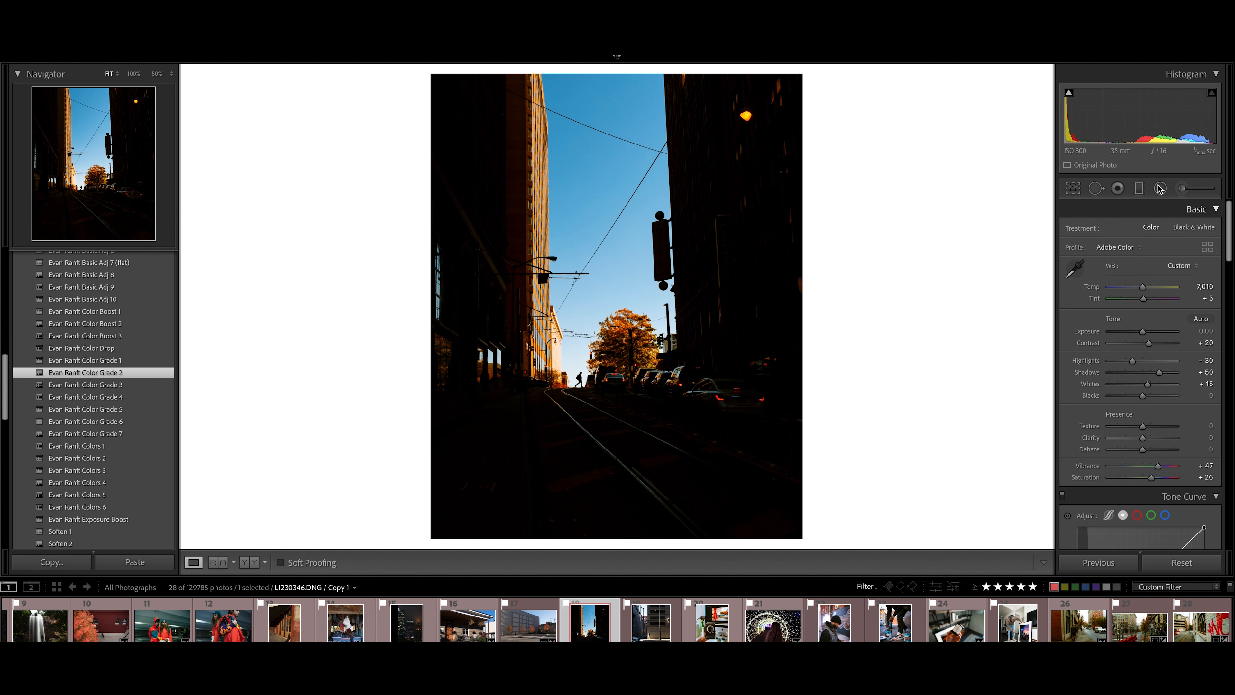
Place a slightly tilted graduated filter over the upper sky with exposure reset to 0 and highlights at -10
{"action": "left_click", "coordinate": [1138, 188]}
{"action": "left_click_drag", "start_coordinate": [622, 69], "coordinate": [601, 255]}
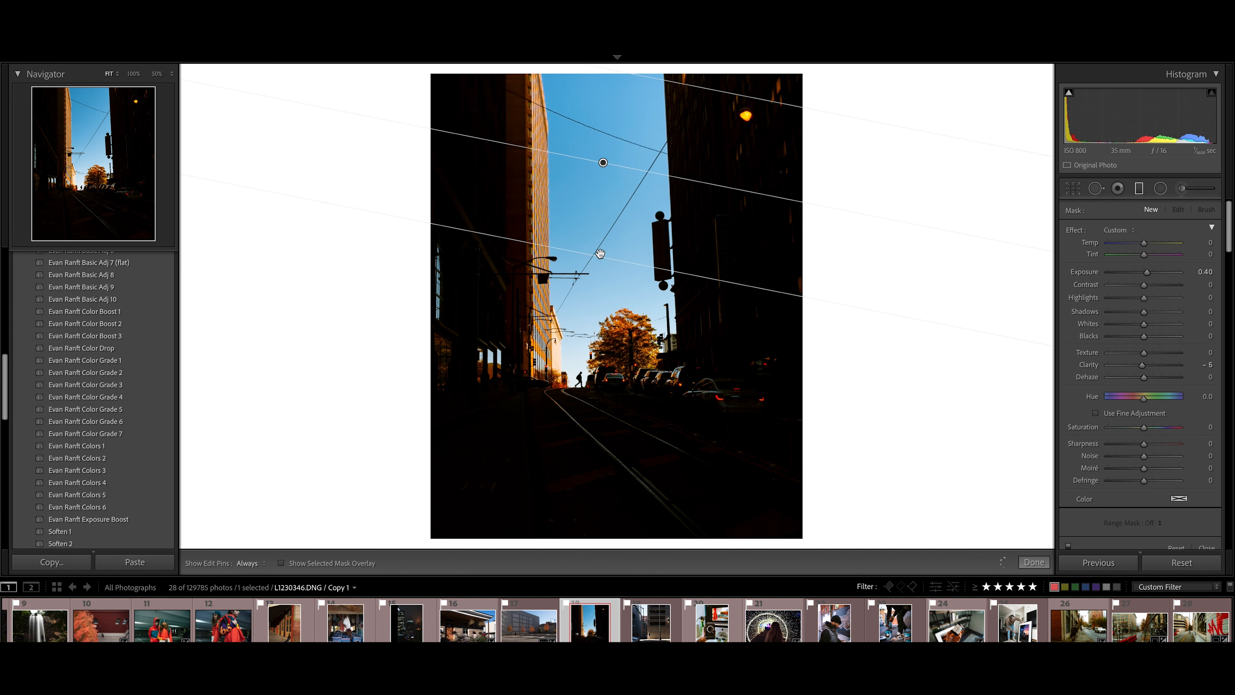
{"action": "double_click", "coordinate": [1146, 272]}
{"action": "mouse_move", "coordinate": [1144, 297]}
{"action": "left_mouse_down"}
{"action": "mouse_move", "coordinate": [1124, 297]}
{"action": "mouse_move", "coordinate": [1138, 298]}
{"action": "left_mouse_up"}
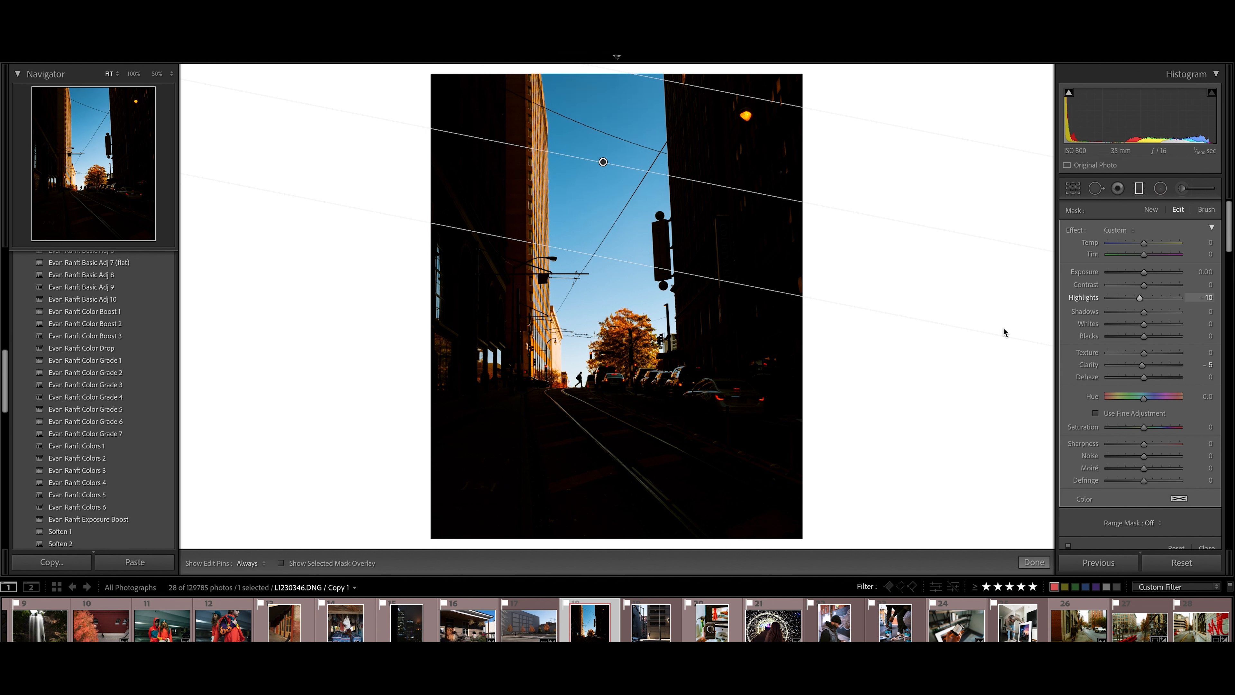
{"action": "left_click", "coordinate": [1033, 563]}
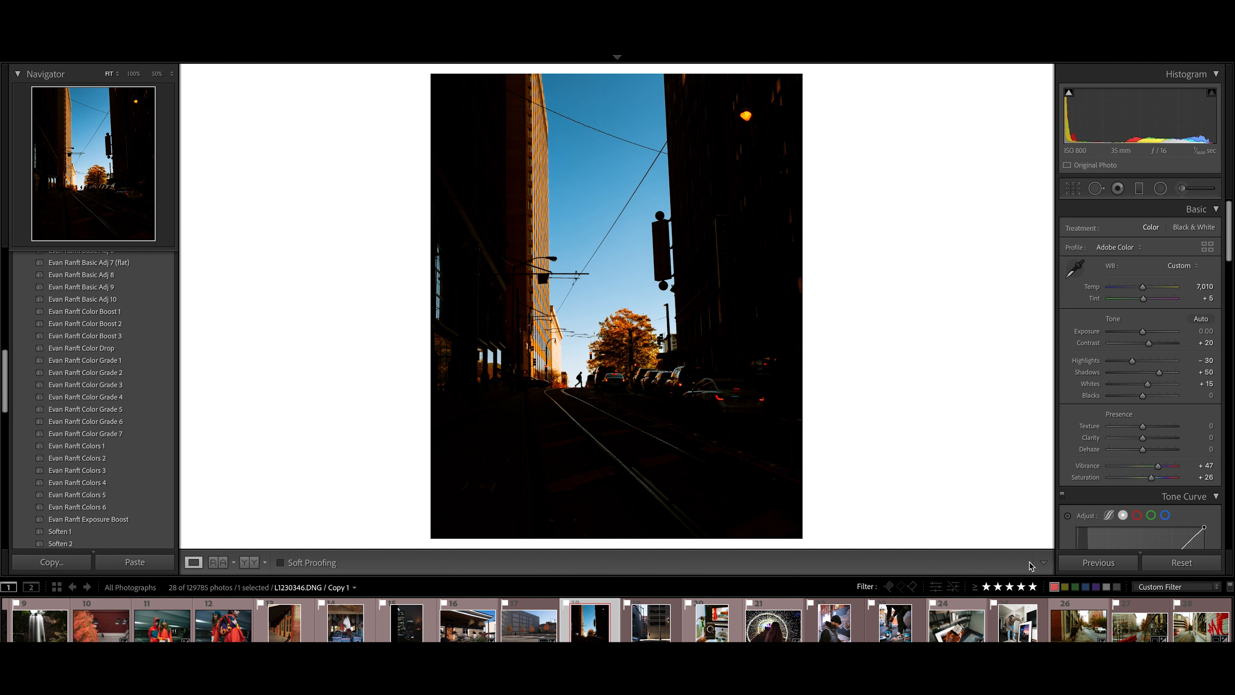
Replace the street photo's color treatment with the Evan Ranft Colors 1 preset
{"action": "mouse_move", "coordinate": [141, 388]}
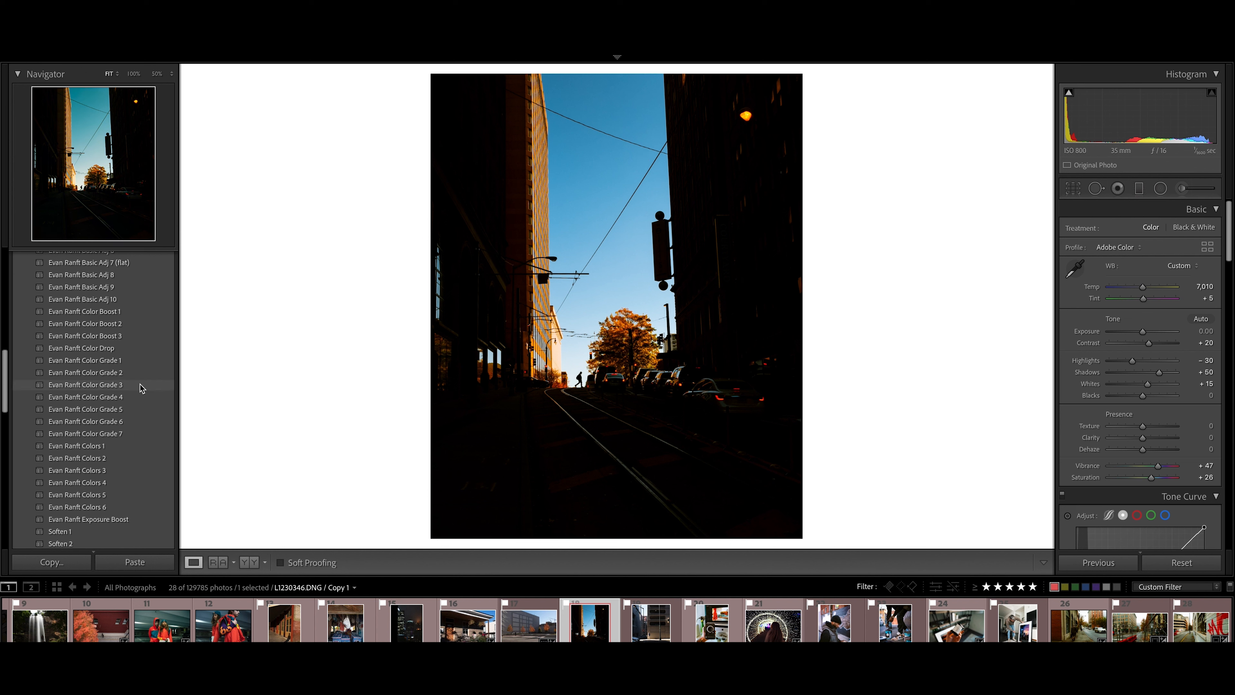
{"action": "scroll", "coordinate": [111, 438], "scroll_direction": "down", "scroll_amount": 1}
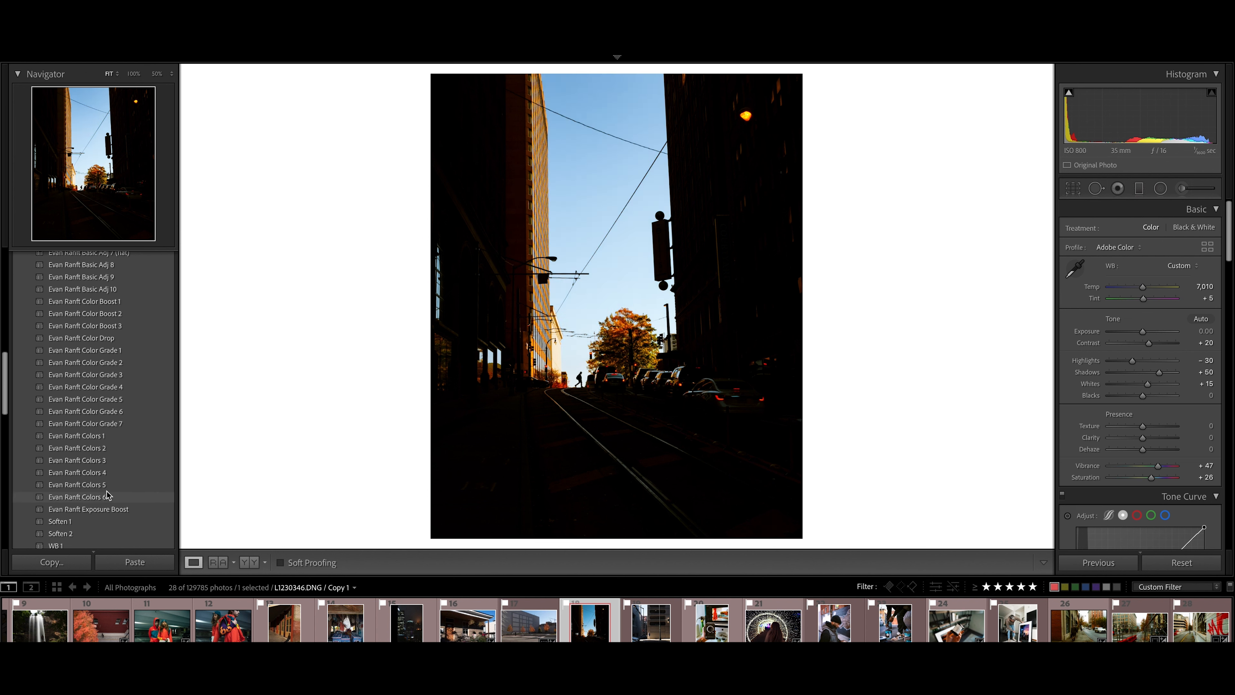
{"action": "left_click", "coordinate": [110, 438]}
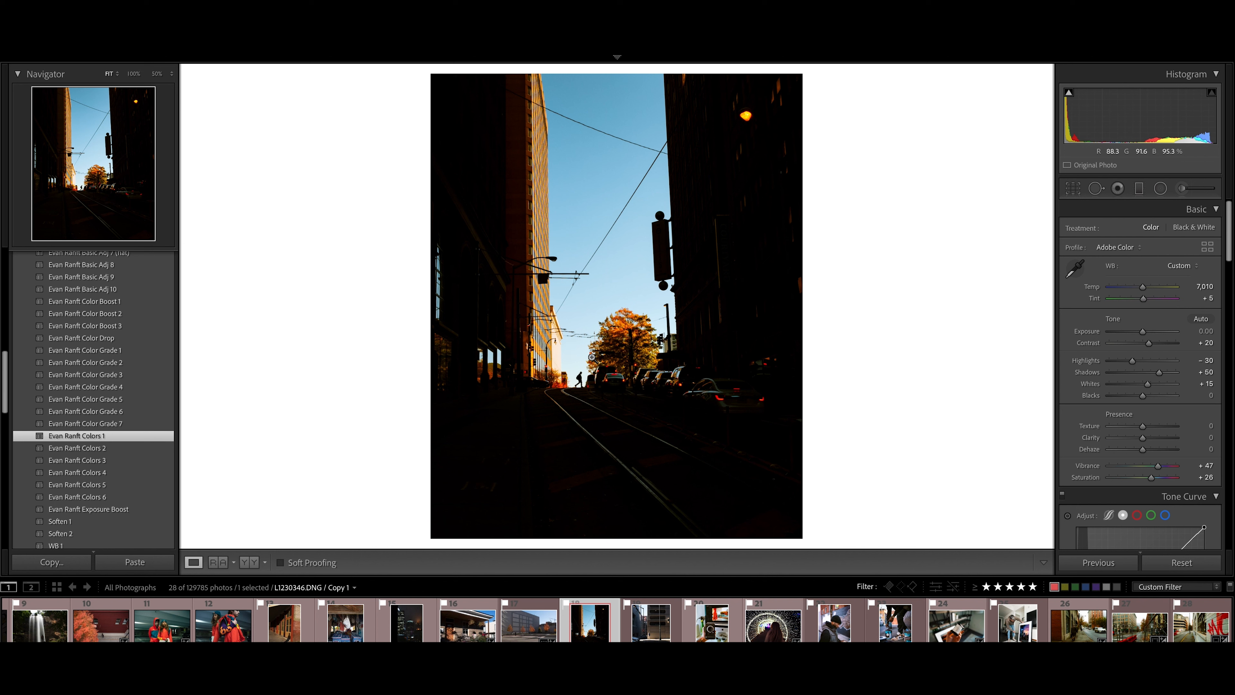
Copy the street photo's develop settings with the preselected options, leaving out transform, spot removal and crop
{"action": "right_click", "coordinate": [613, 262]}
{"action": "mouse_move", "coordinate": [649, 274]}
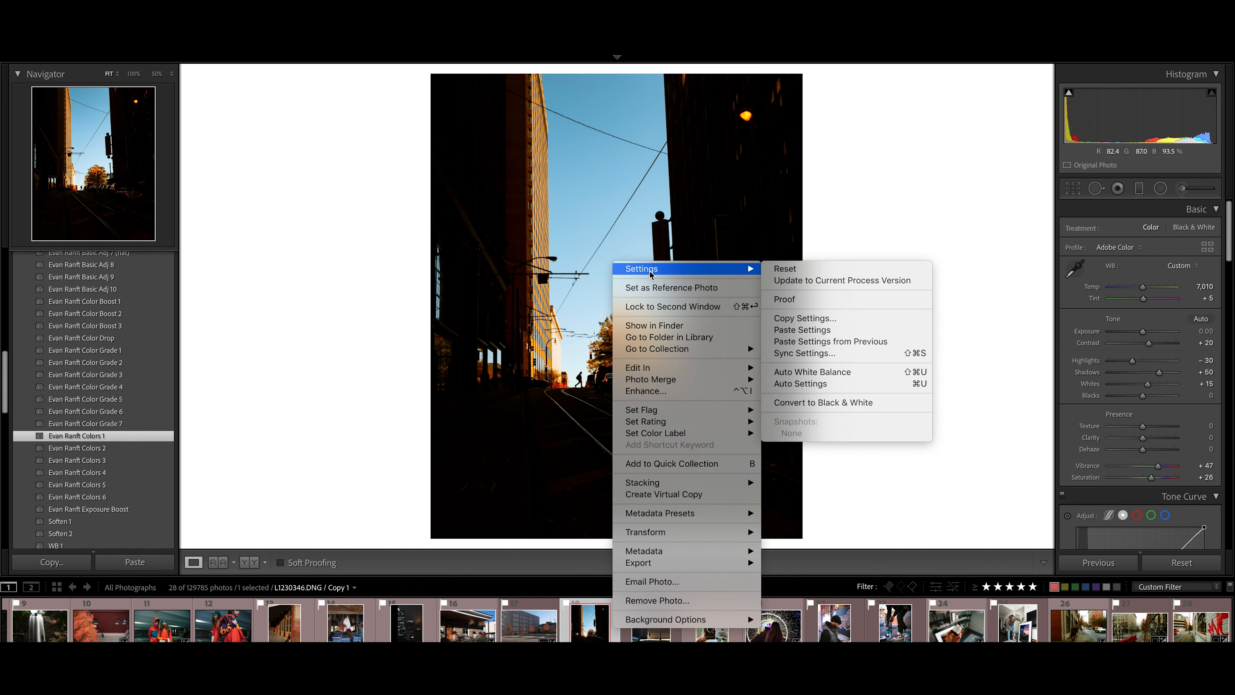
{"action": "left_click", "coordinate": [816, 319]}
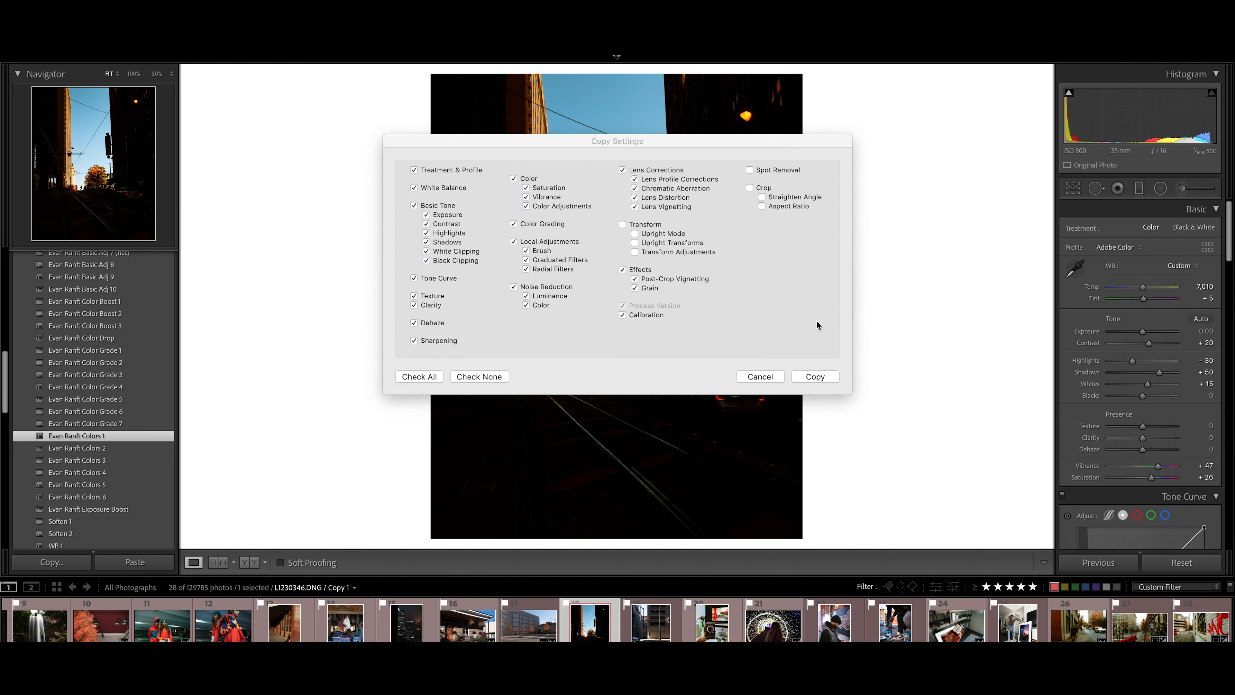
{"action": "left_click", "coordinate": [830, 382]}
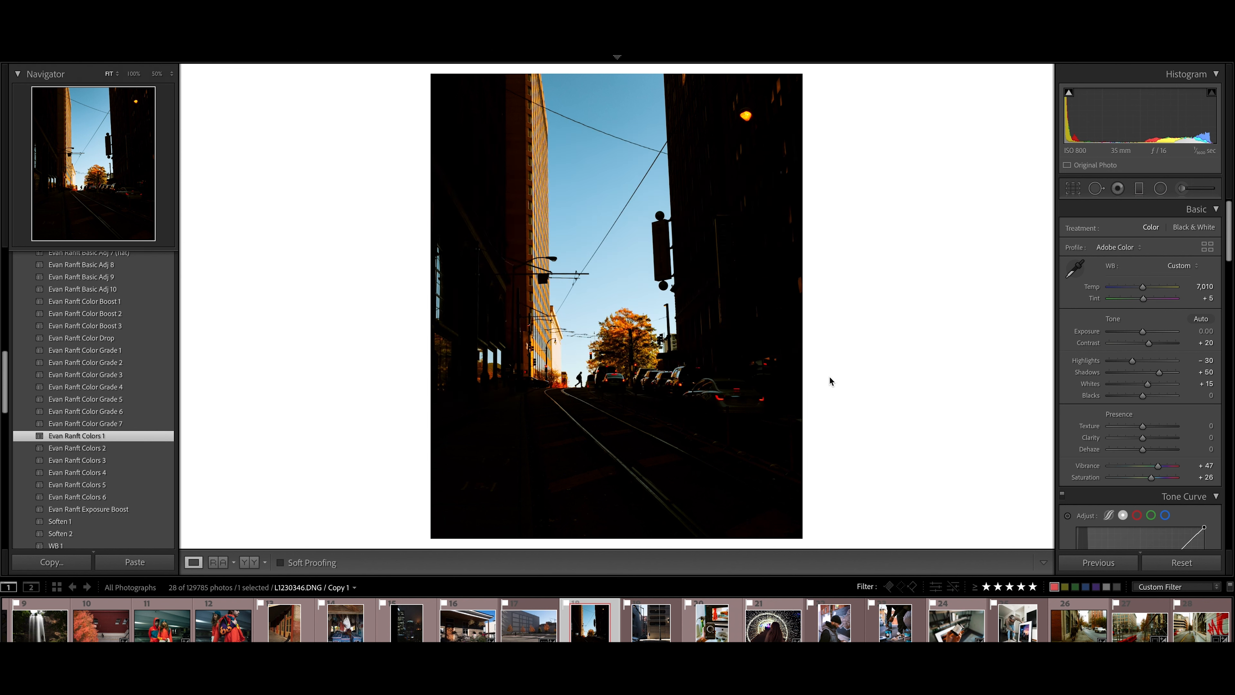
Paste the copied develop settings onto the Georgia State University building photo
{"action": "left_click", "coordinate": [522, 641]}
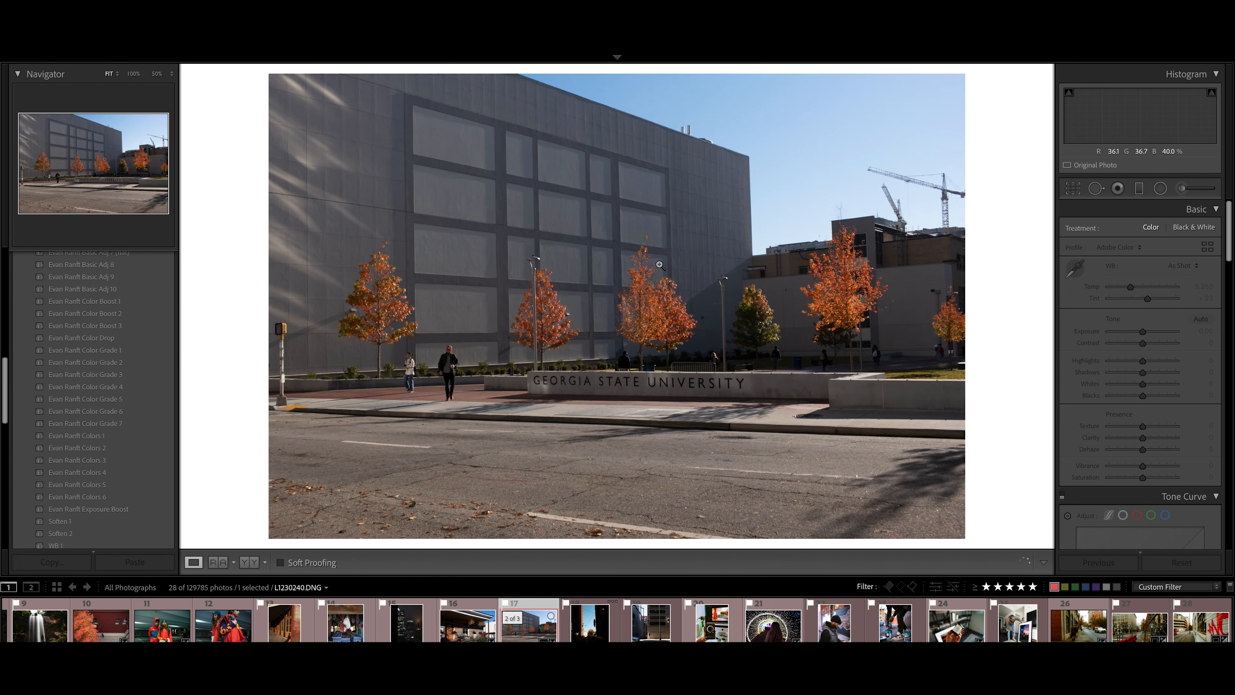
{"action": "right_click", "coordinate": [664, 267]}
{"action": "mouse_move", "coordinate": [676, 269]}
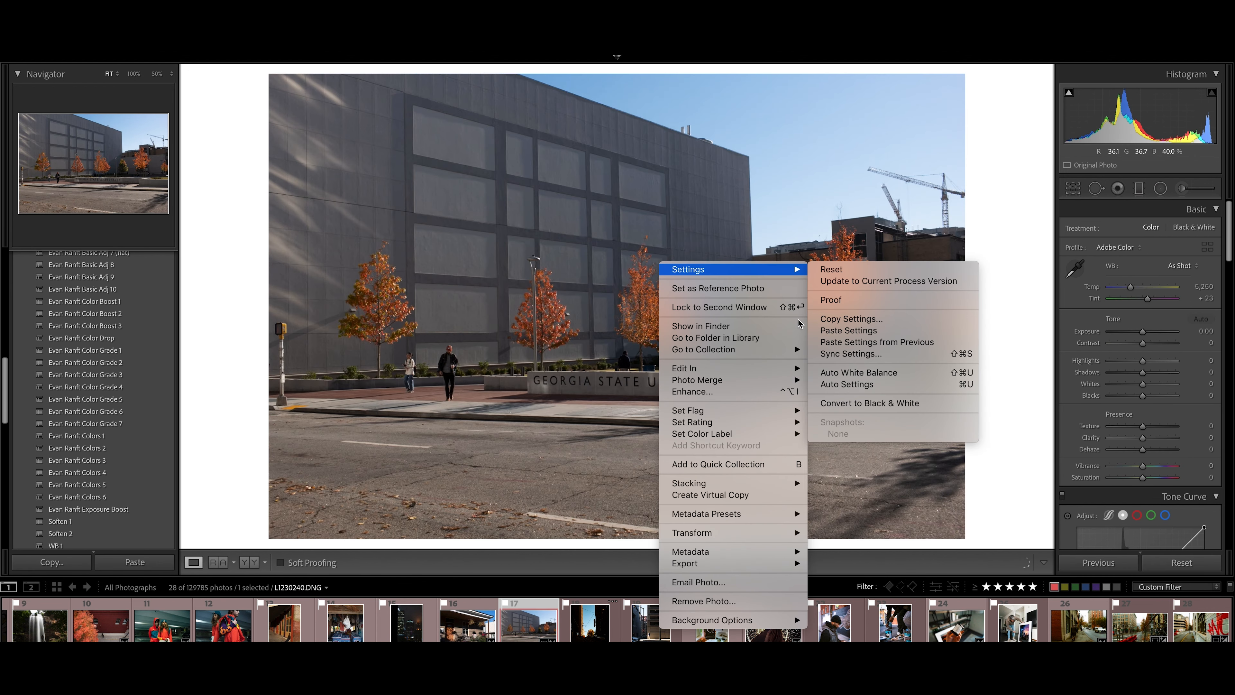
{"action": "left_click", "coordinate": [848, 330]}
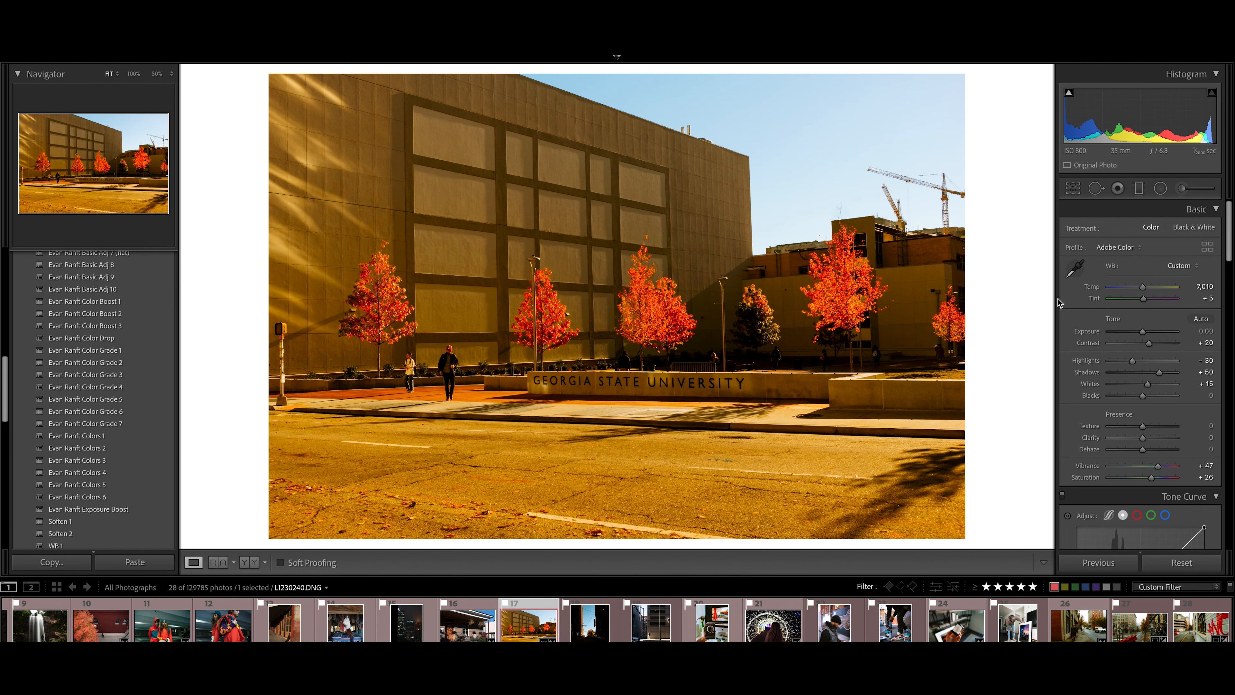
Apply the WB 1 preset to the university photo and fine-tune its white balance to temperature 4,374 and tint +8
{"action": "scroll", "coordinate": [80, 433], "scroll_direction": "down", "scroll_amount": 3}
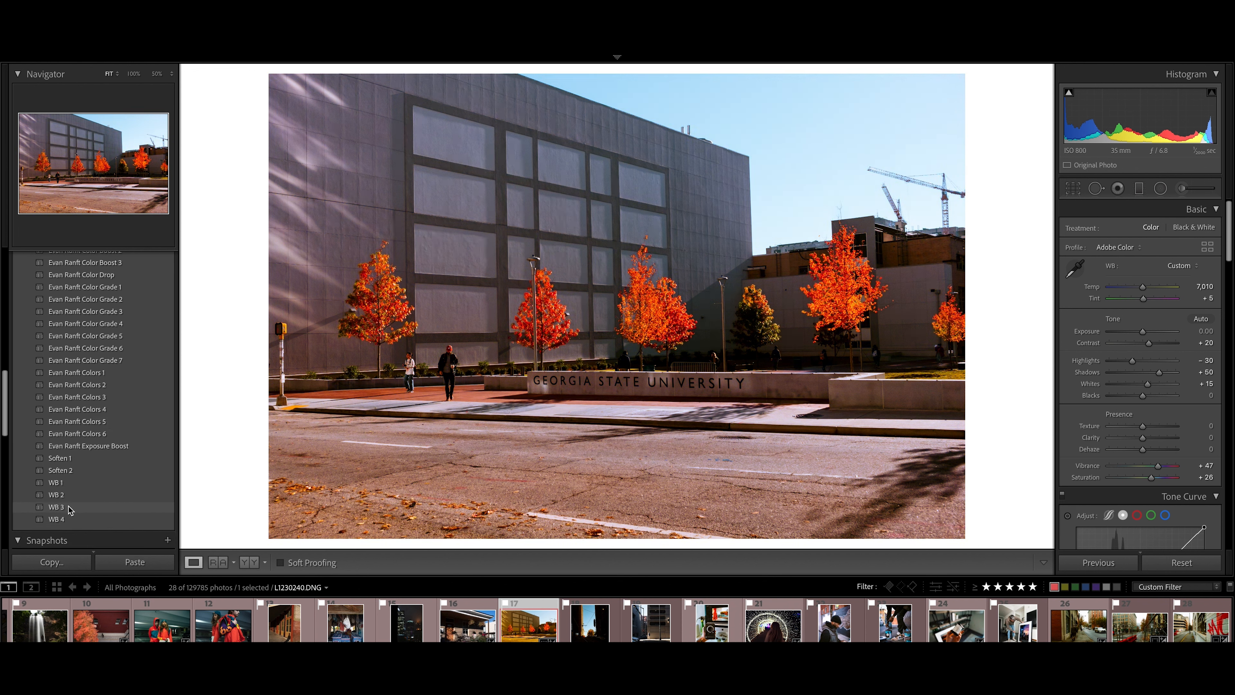
{"action": "left_click", "coordinate": [75, 483]}
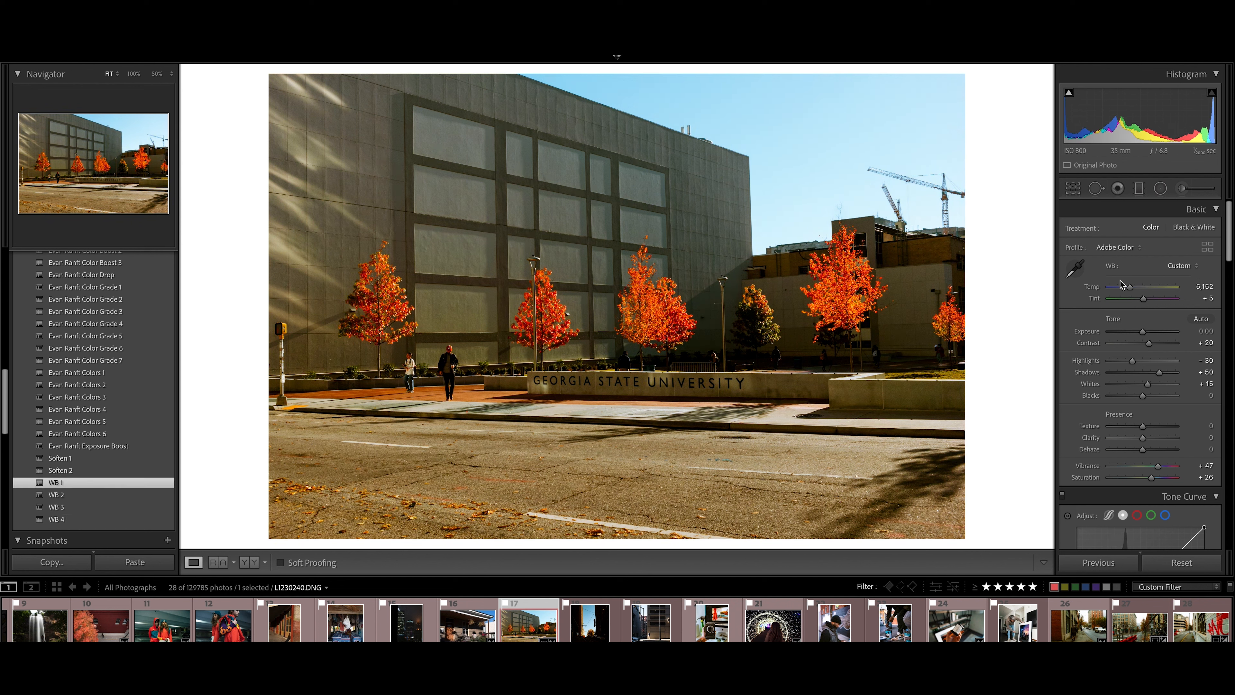
{"action": "left_click_drag", "start_coordinate": [1131, 290], "coordinate": [1126, 290]}
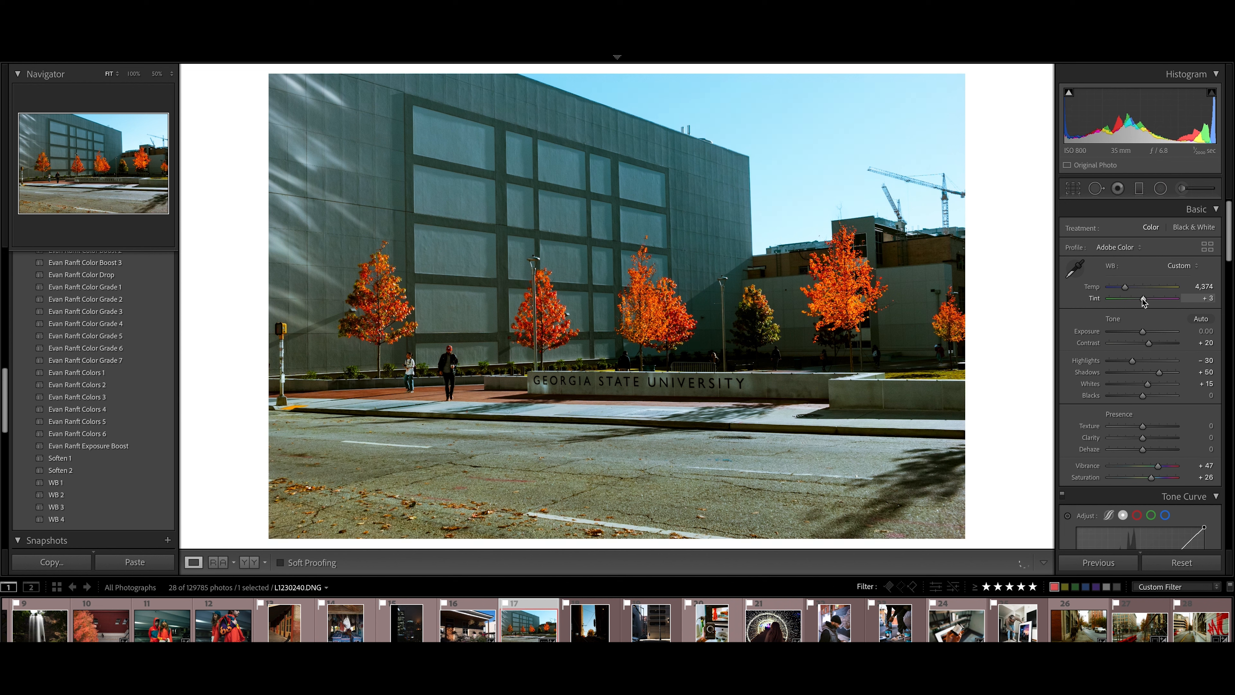
{"action": "left_click_drag", "start_coordinate": [1143, 298], "coordinate": [1144, 298]}
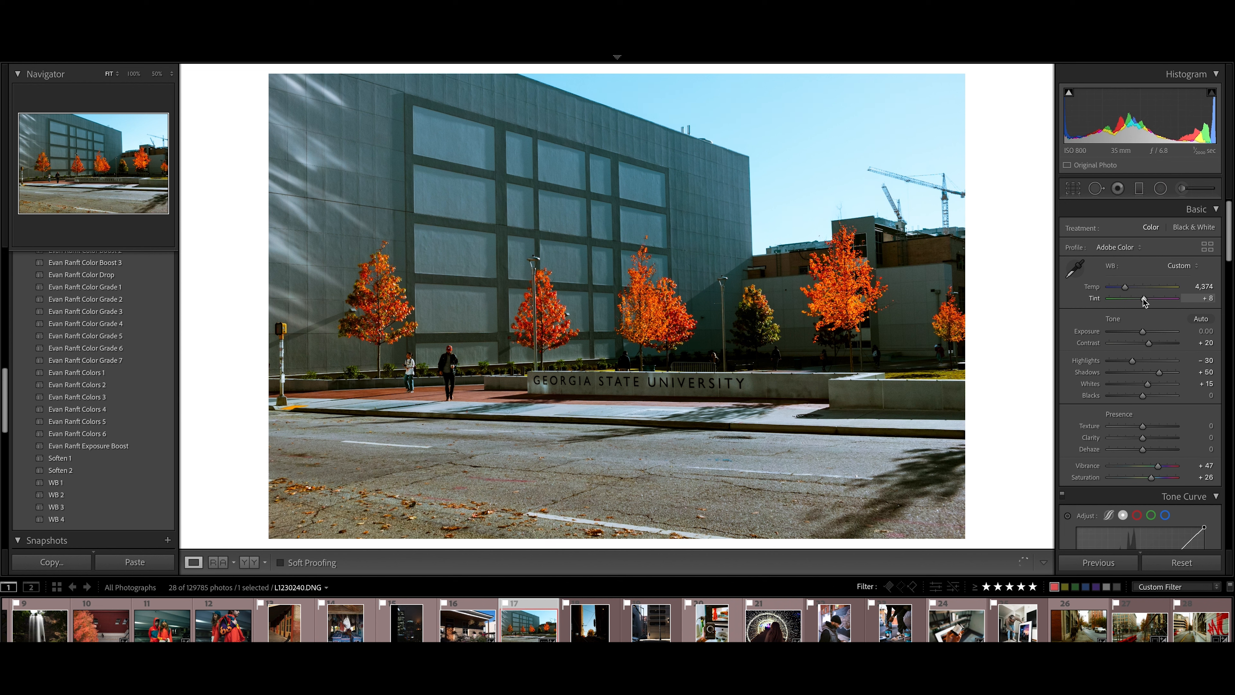